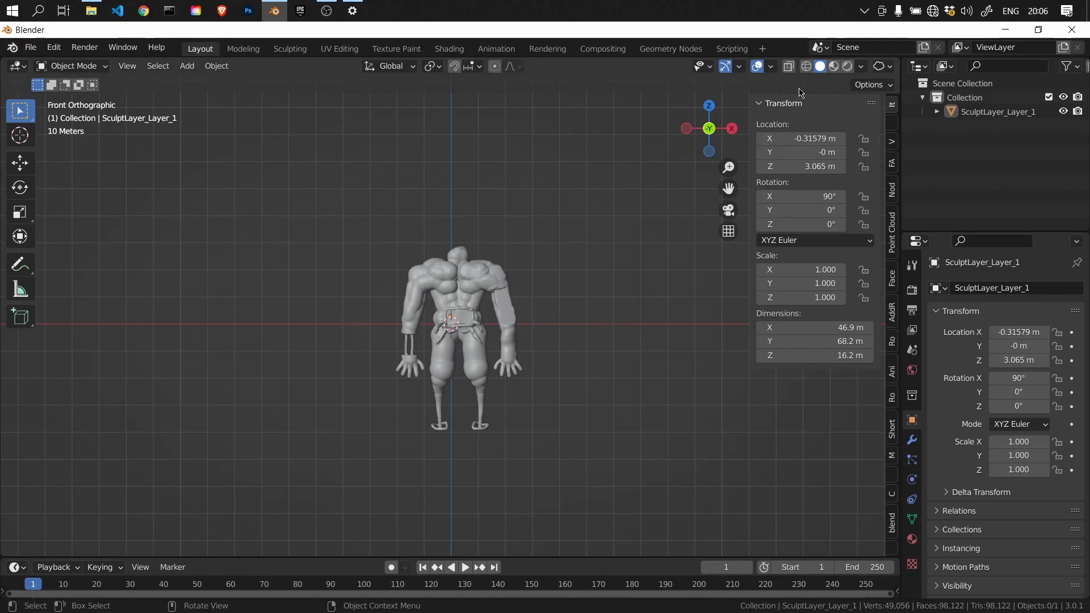
Examine the sculpted character from the front and inspect its mesh topology around the belt in Edit Mode
middle_click_drag(388, 307, 339, 329)
scroll(339, 328, "up", 4)
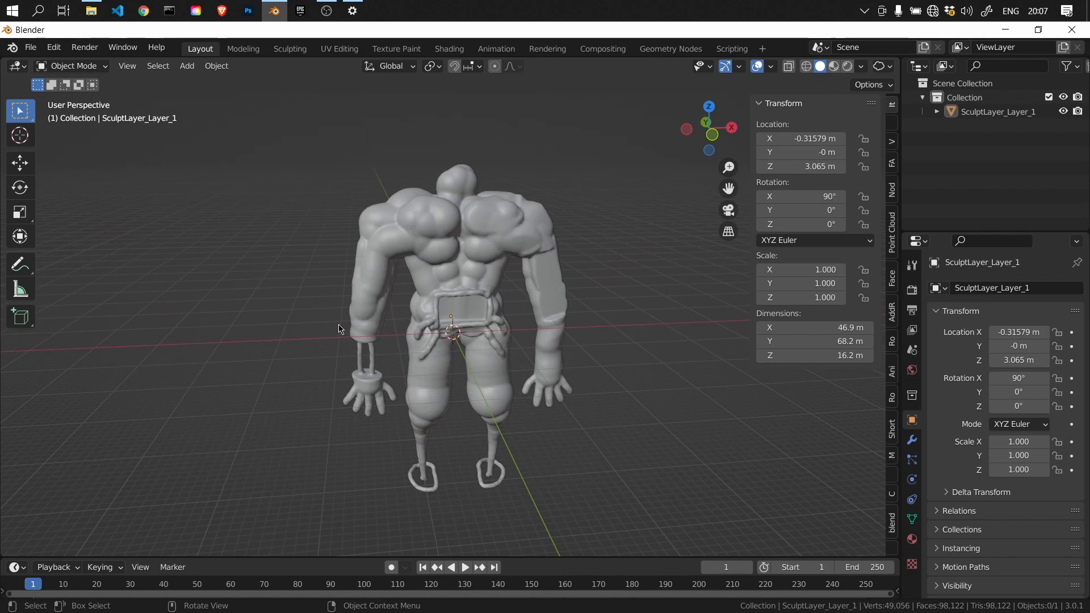
key("grave")
key("7")
left_click(469, 257)
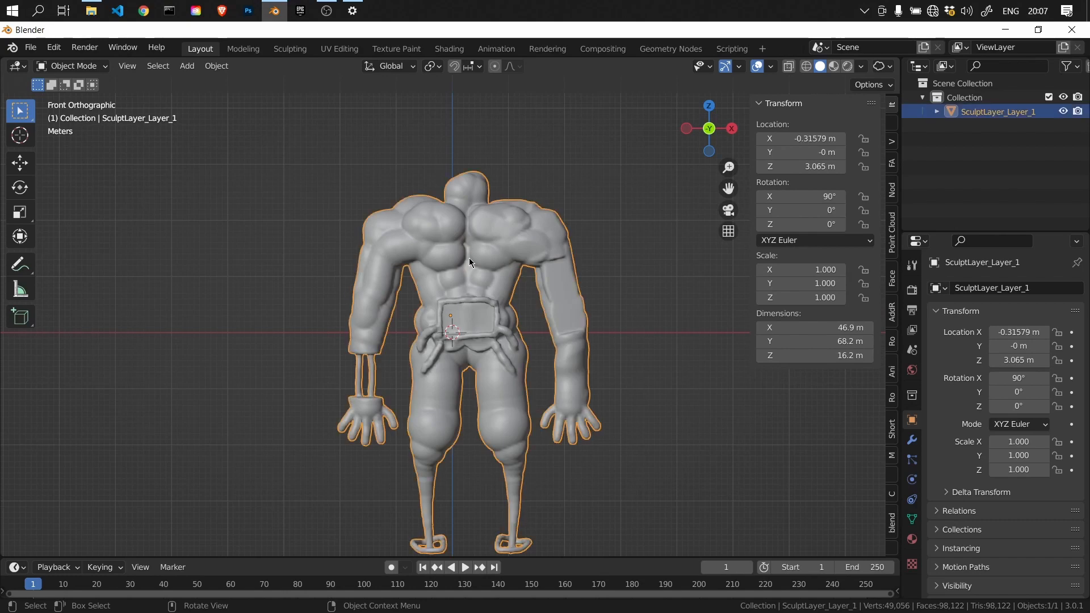
key("Tab")
scroll(348, 282, "up", 7)
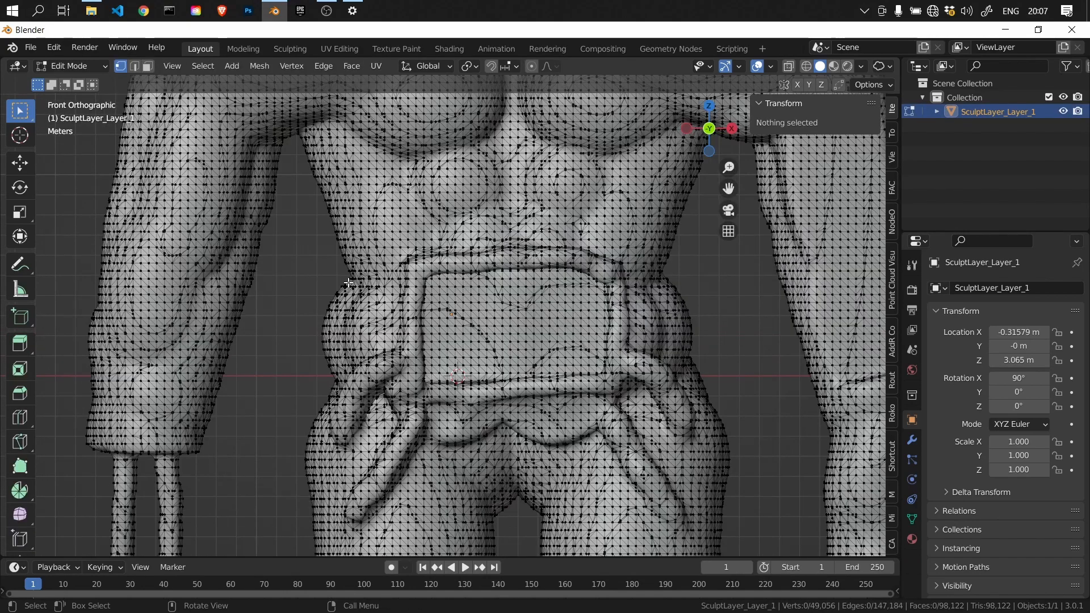
scroll(348, 282, "down", 7)
key("Tab")
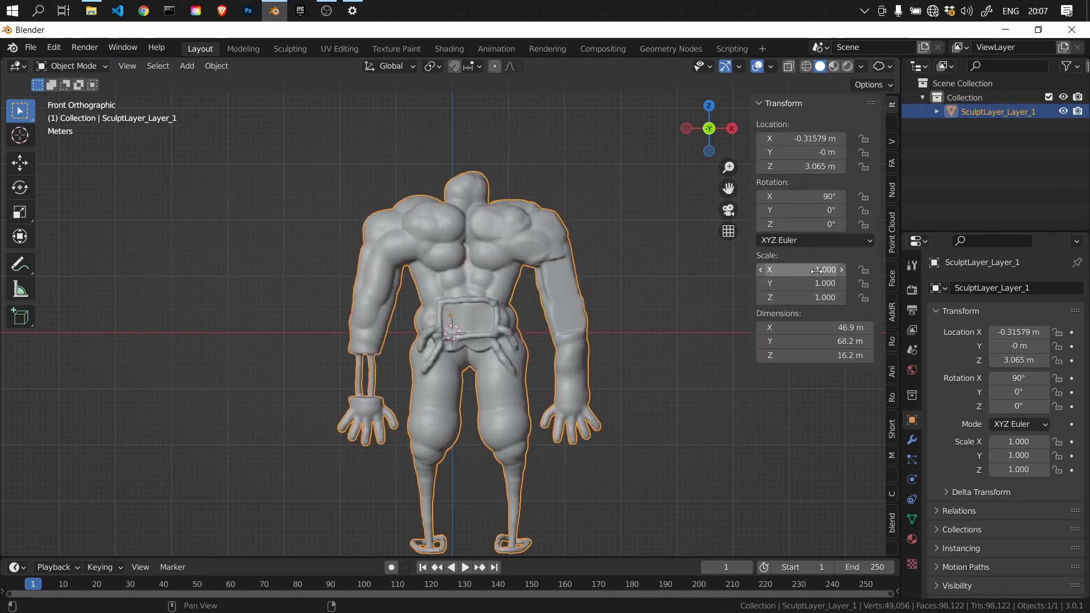
middle_click_drag(445, 274, 445, 210, "shift")
middle_click(446, 190, "shift")
left_click(892, 105)
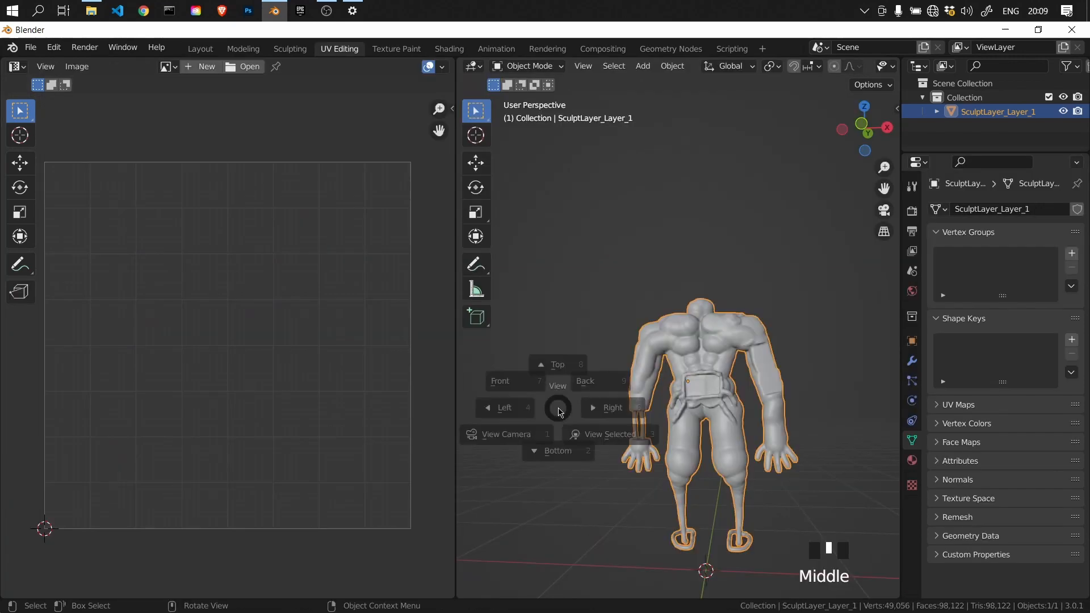
Move the character onto the world origin in top view and rotate it about 2.45° around Z
key("grave")
key("g")
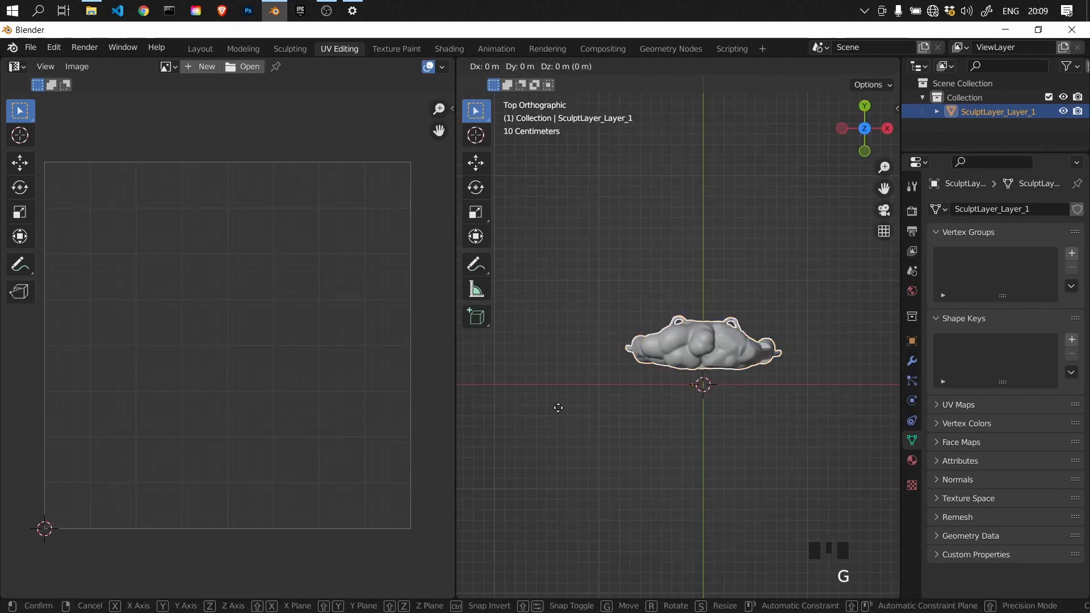
left_click(563, 440)
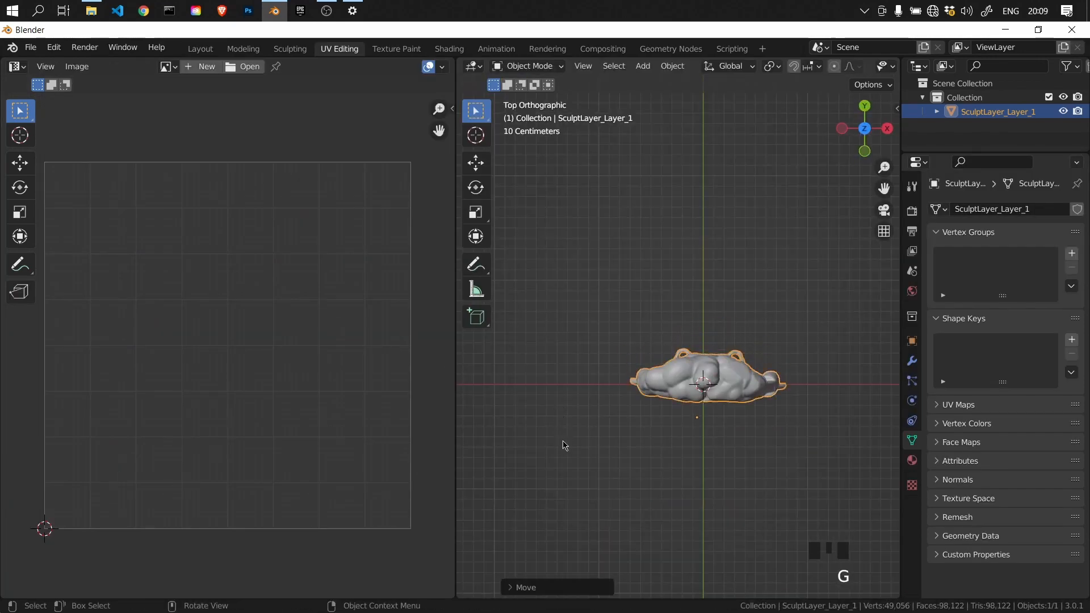
key("r")
left_click(566, 447)
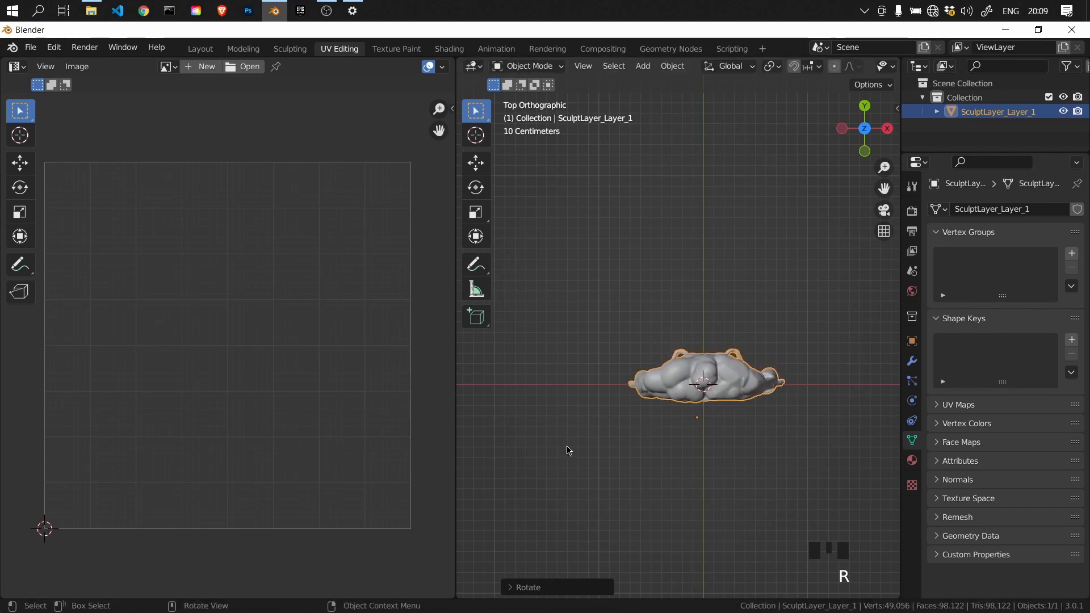
Centre the character on the vertical axis in front view by moving it about -0.04 m along X
key("grave")
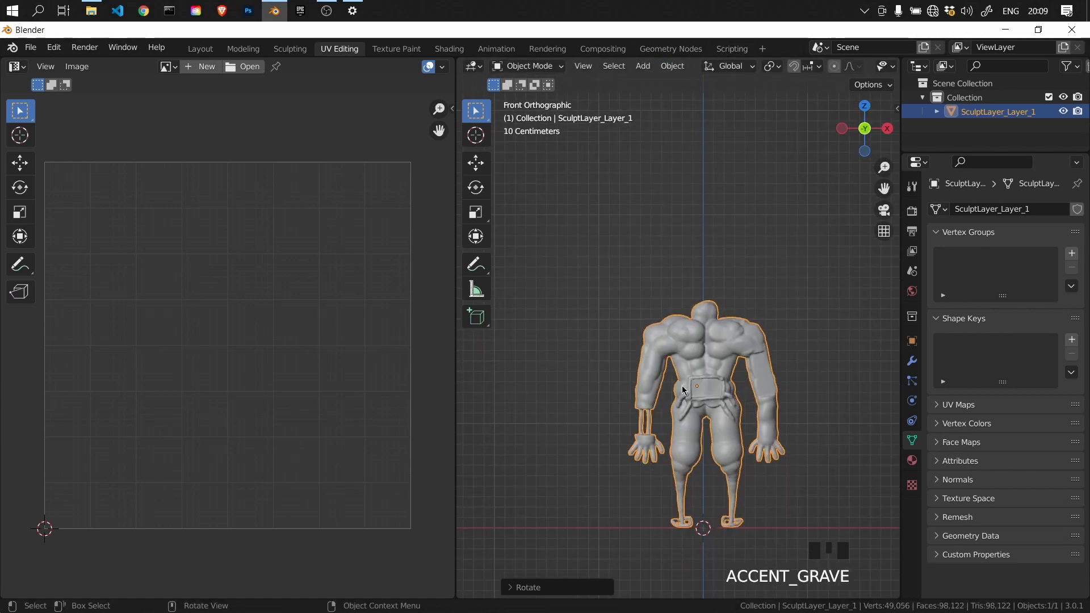
key("g")
key("x")
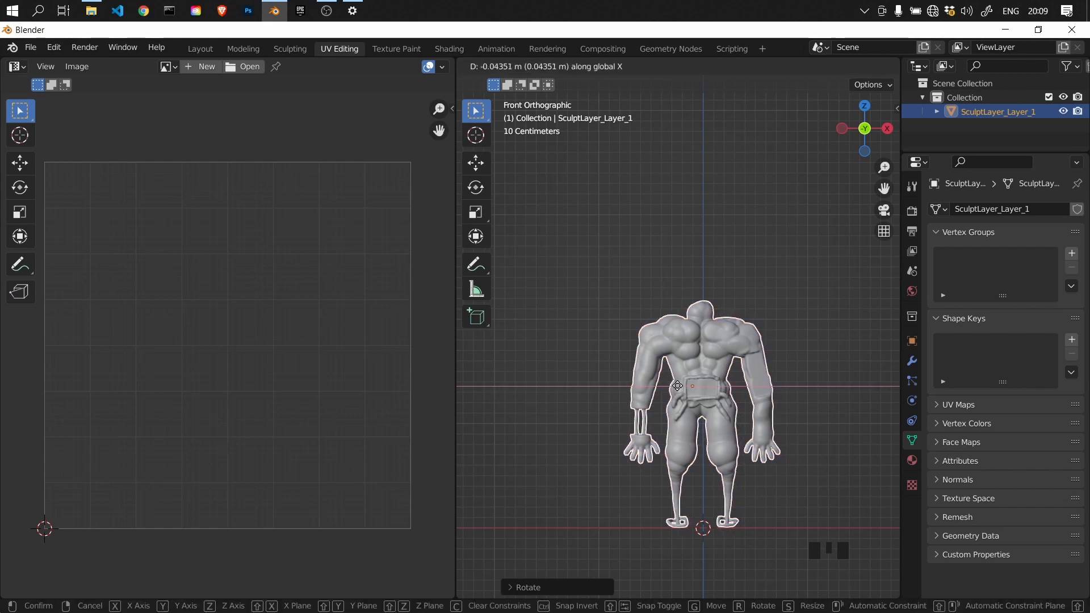
left_click(678, 385)
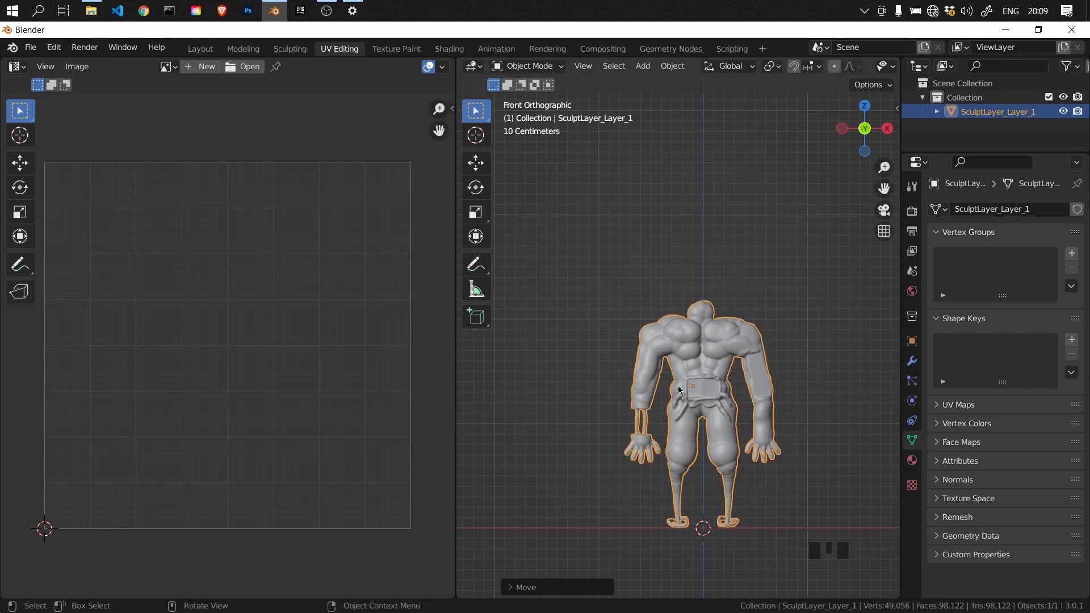
Set the character's origin to the 3D cursor
left_click(675, 68)
mouse_move(709, 101)
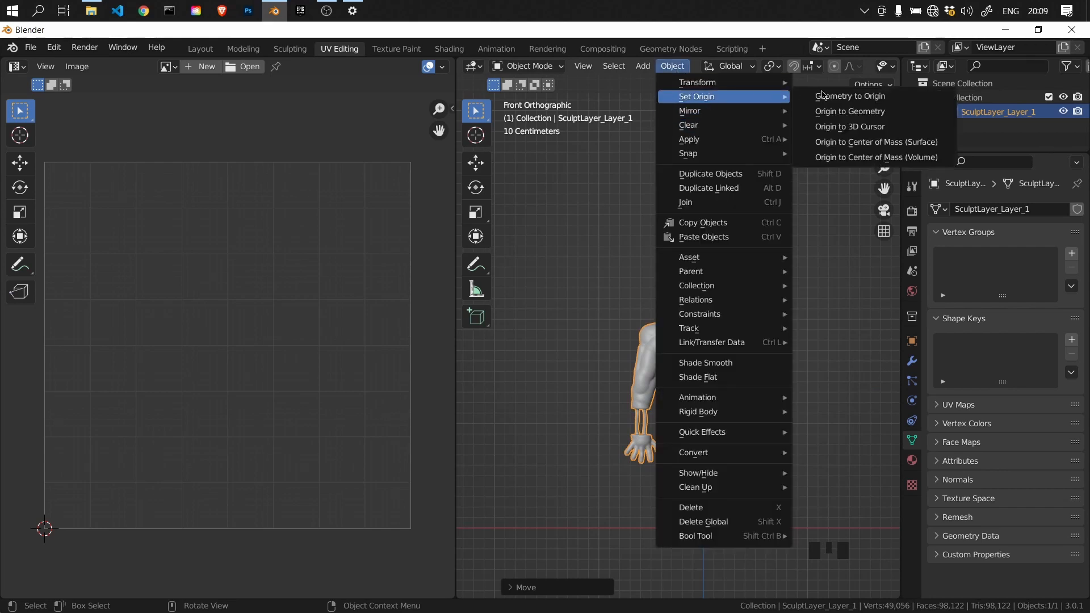
left_click(858, 128)
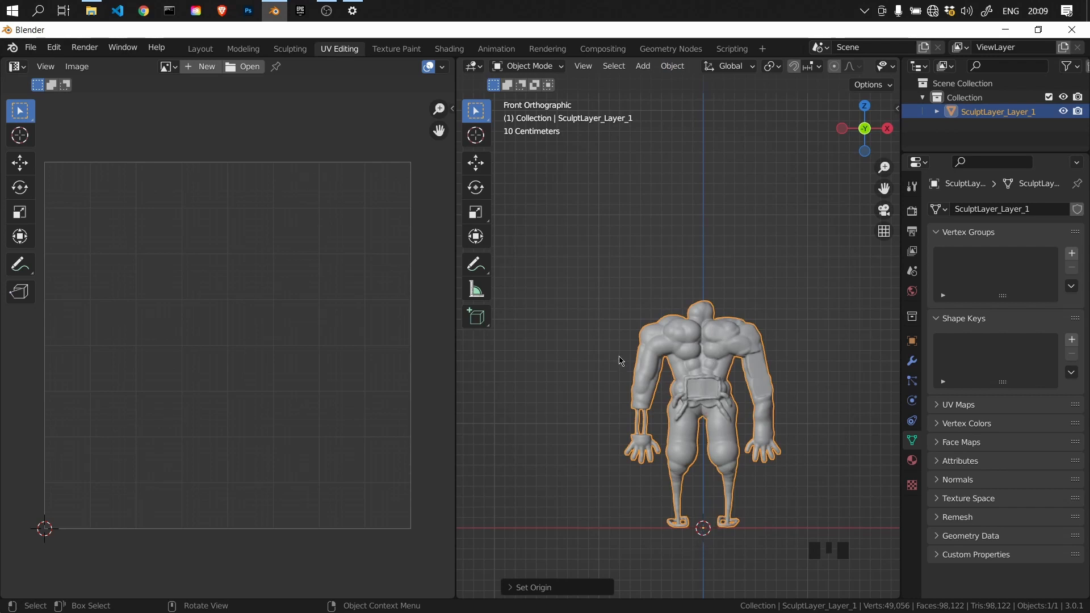
Examine the centred character from several angles and check its location, rotation, scale and dimensions
middle_click_drag(621, 360, 720, 446)
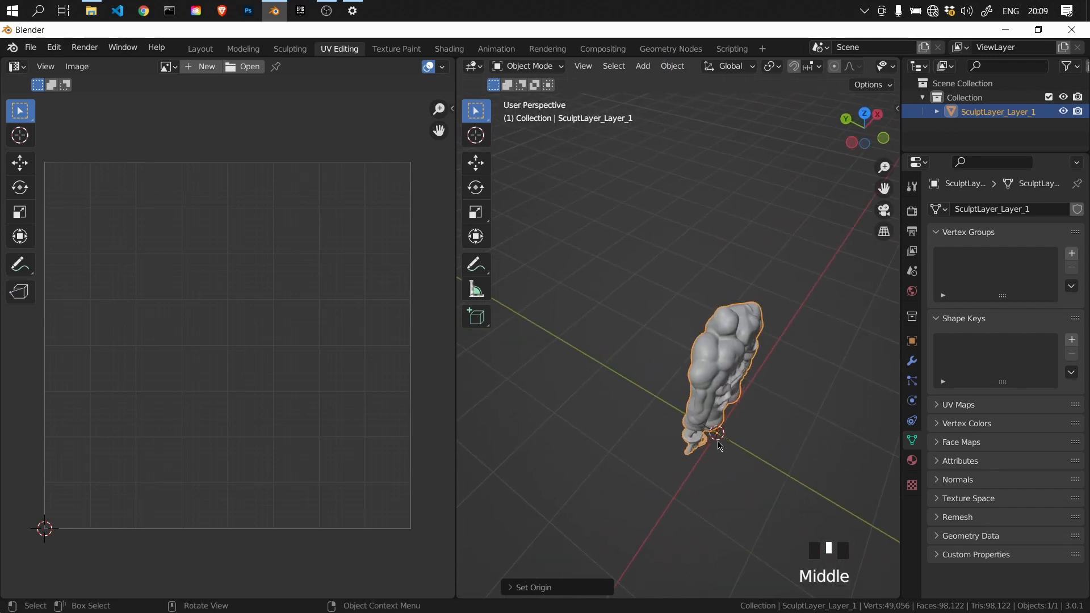
key("grave")
mouse_move(683, 407)
middle_mouse_down()
mouse_move(724, 388)
mouse_move(869, 394)
mouse_move(650, 388)
middle_mouse_up()
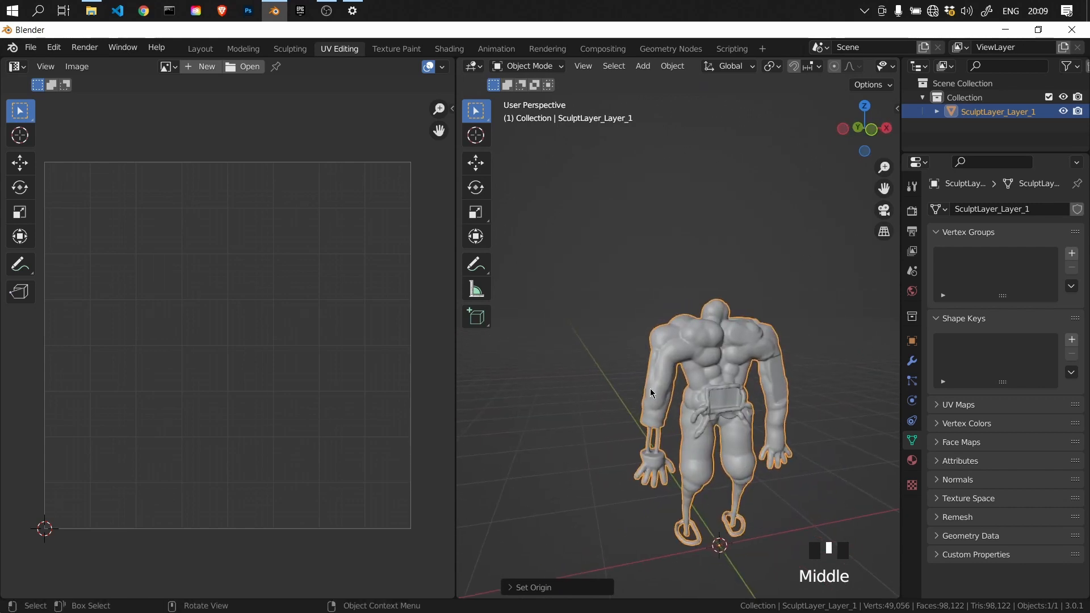
key("grave")
middle_click_drag(700, 431, 658, 322, "shift")
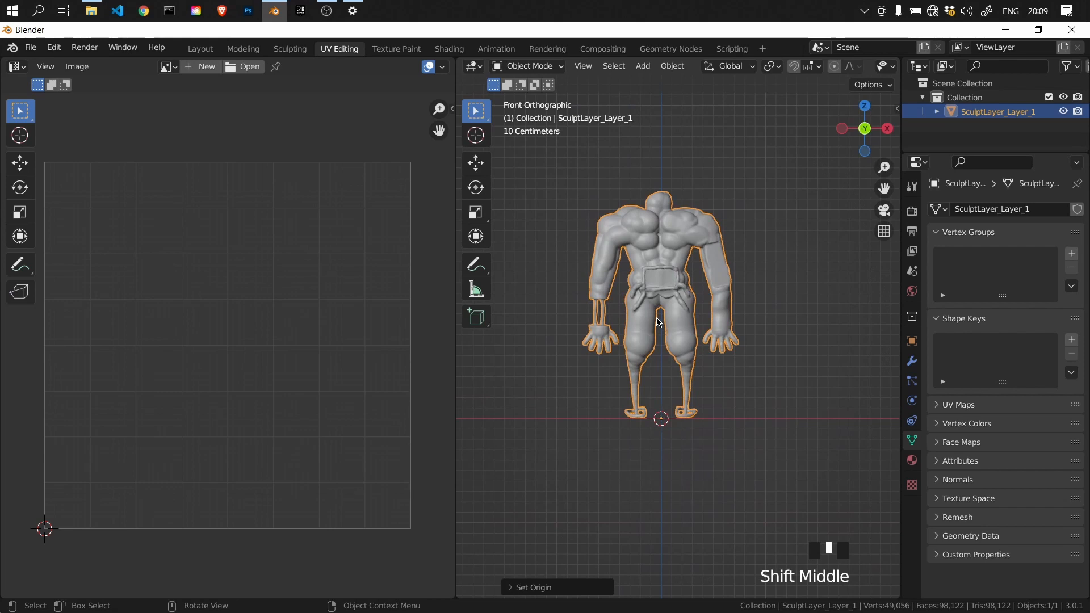
key("n")
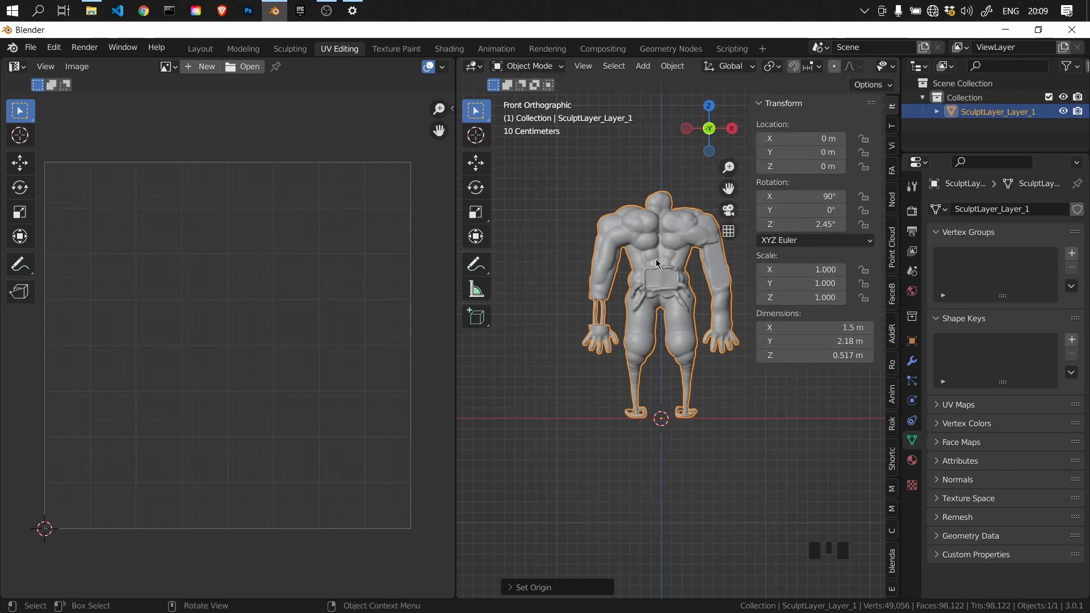
key("Tab")
key("Tab")
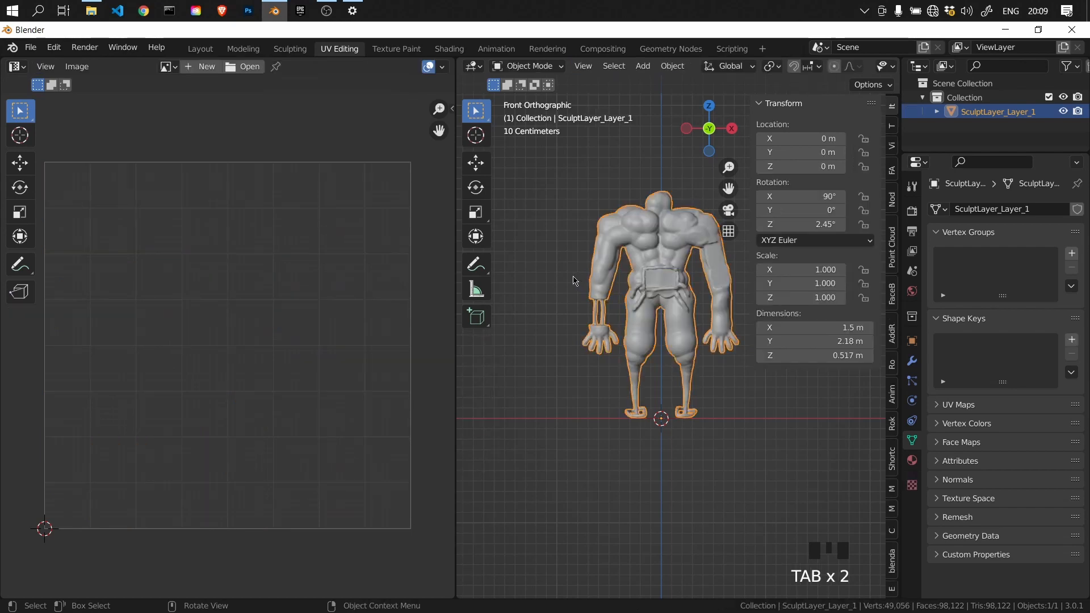
left_click(573, 280)
left_click(649, 247)
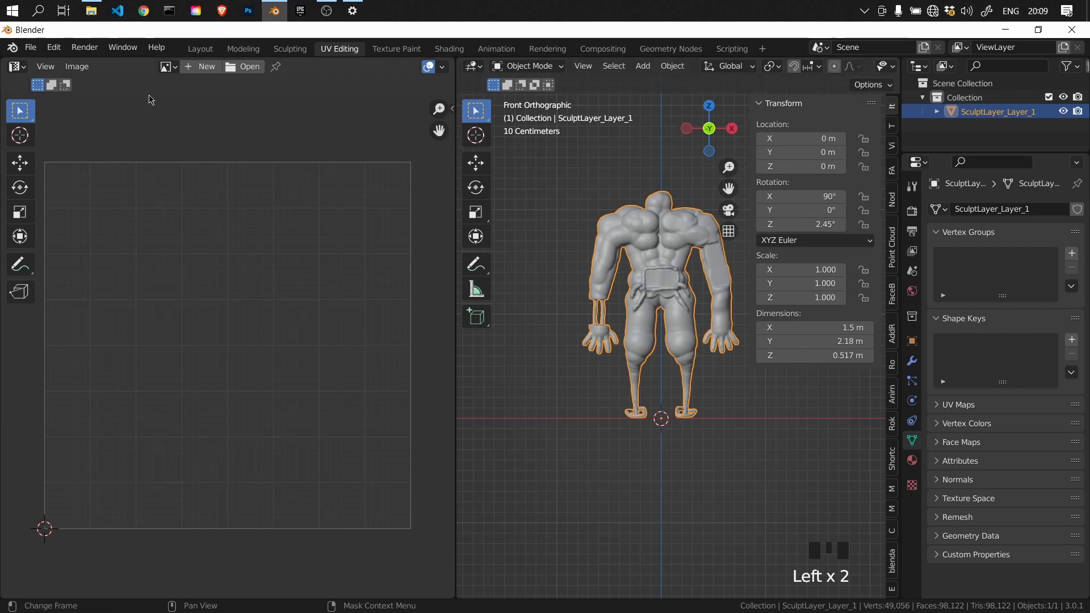
left_click(32, 51)
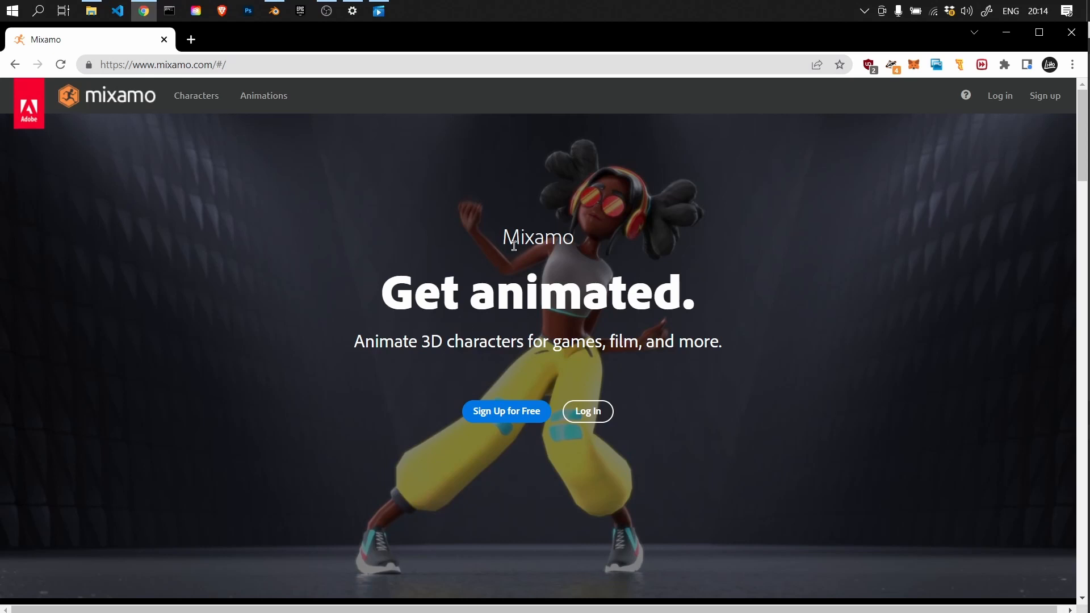
Switch to Mixamo in the browser and log in with the account e-mail and password
left_click(595, 414)
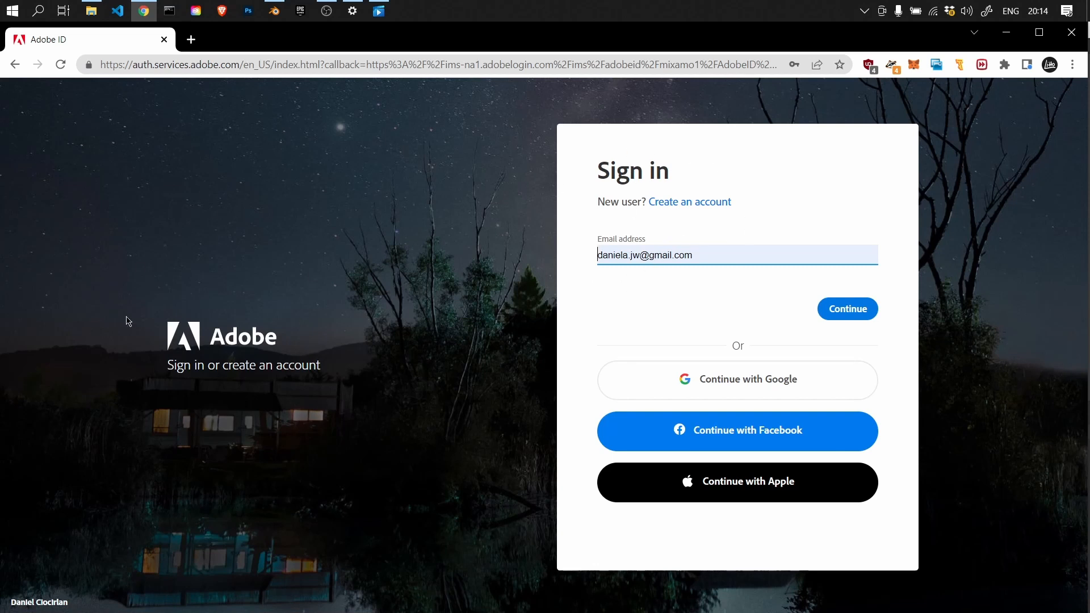
left_click(848, 313)
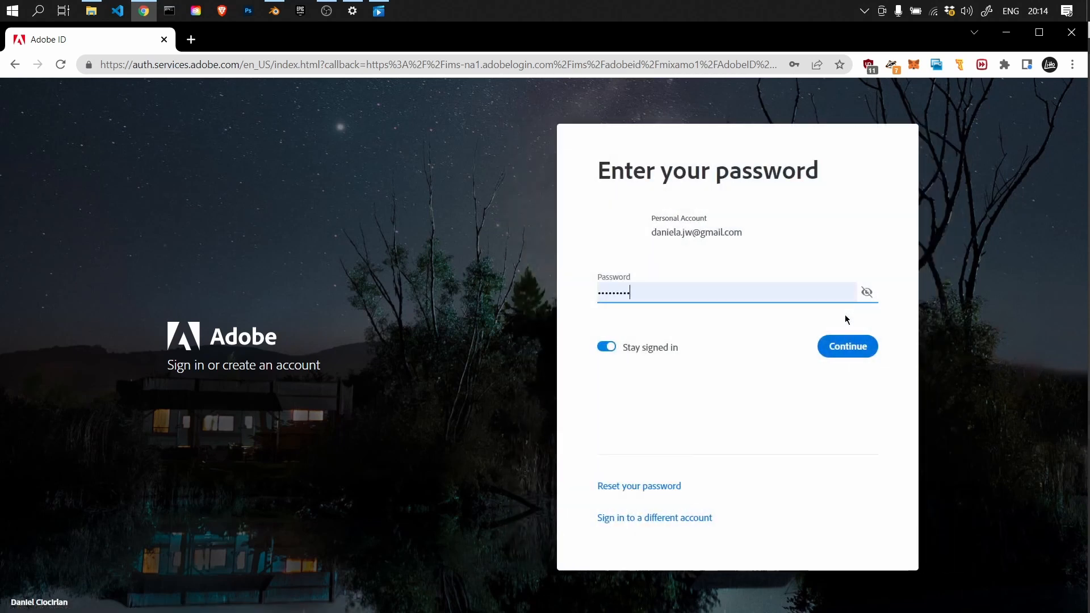
left_click(852, 346)
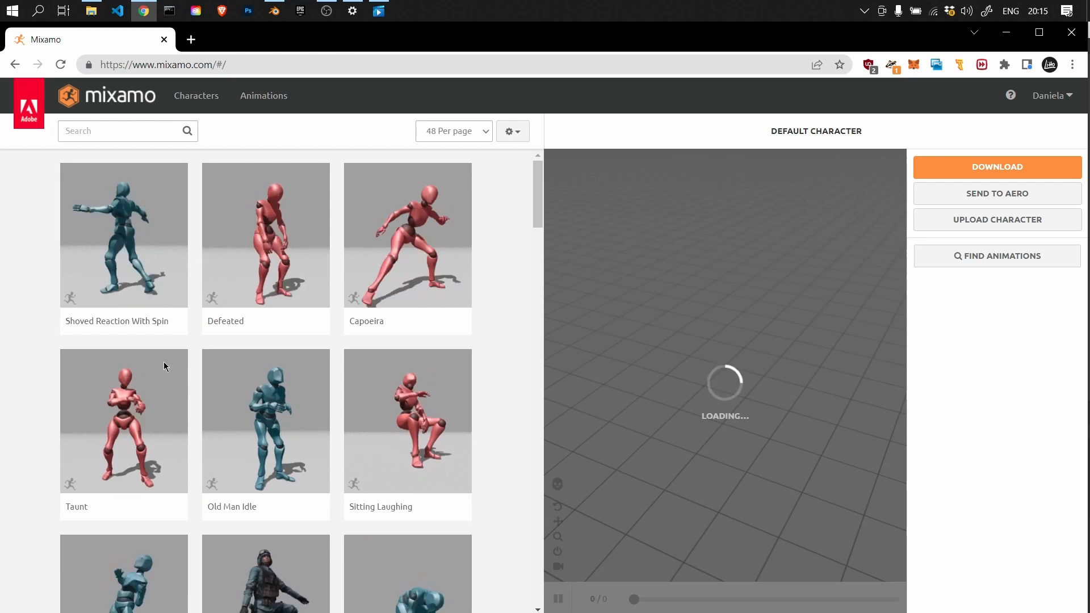
Browse through Mixamo's library of ready-made animations
scroll(219, 260, "down", 14)
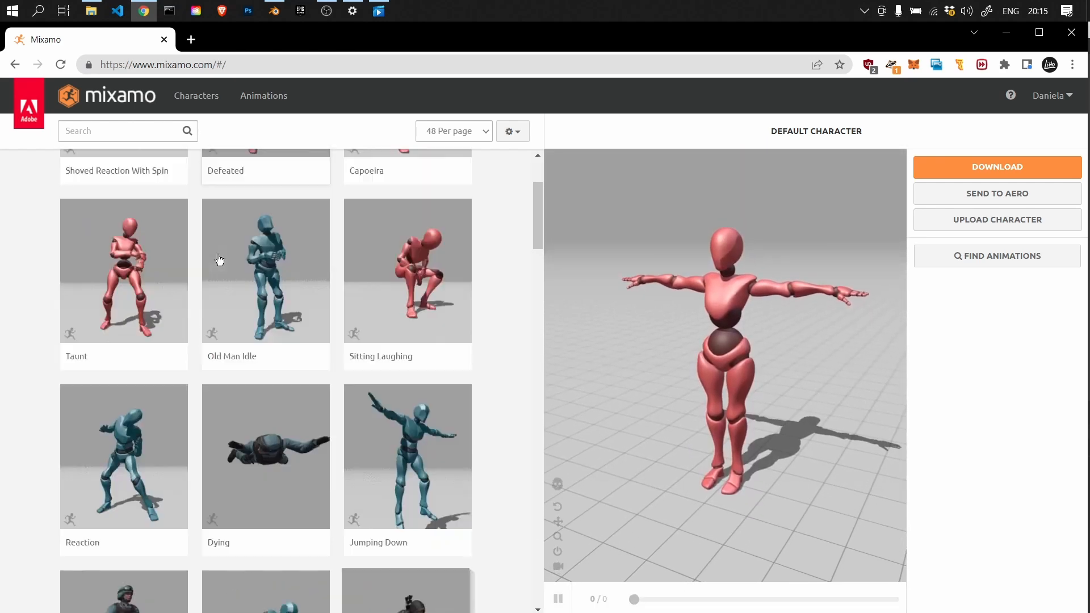
scroll(220, 259, "down", 20)
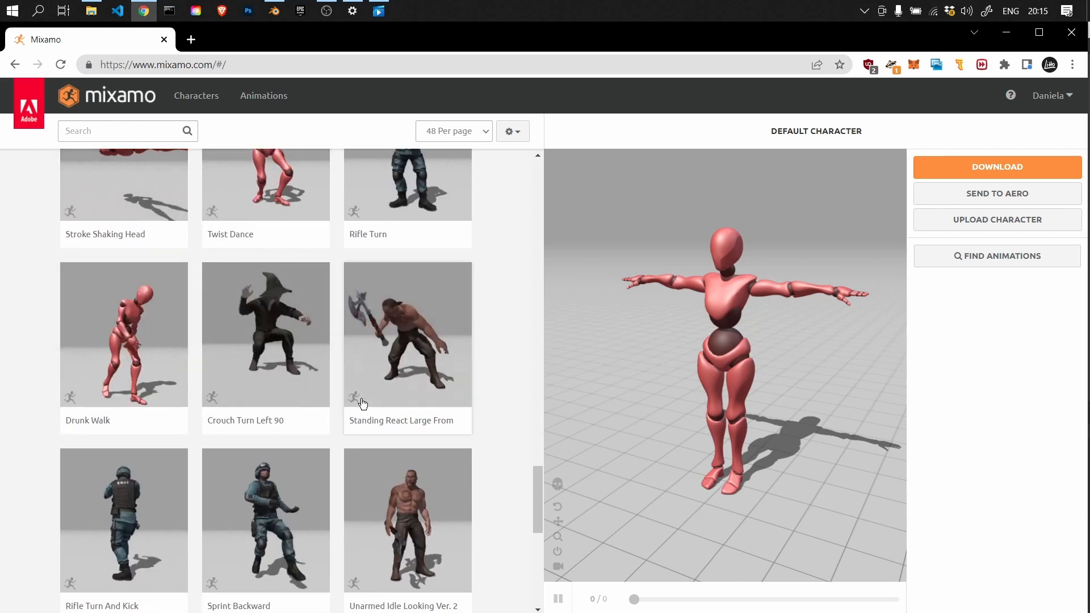
scroll(362, 404, "down", 1)
scroll(362, 404, "down", 1)
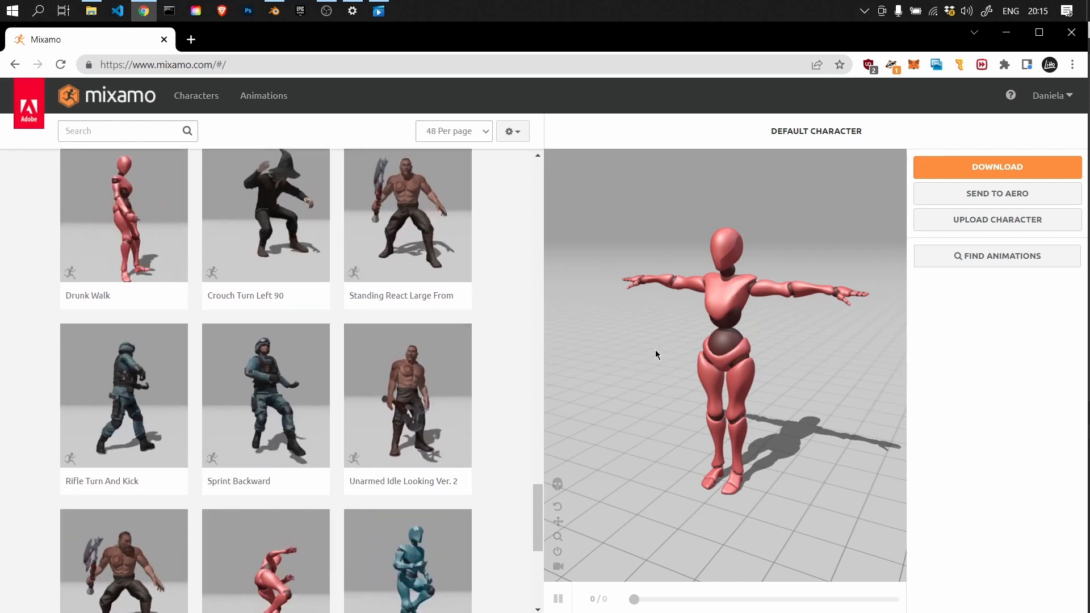
Upload robot_tpose.fbx from the Blender_Workshop folder on the Projects (L:) drive as a new Mixamo character
left_click(972, 226)
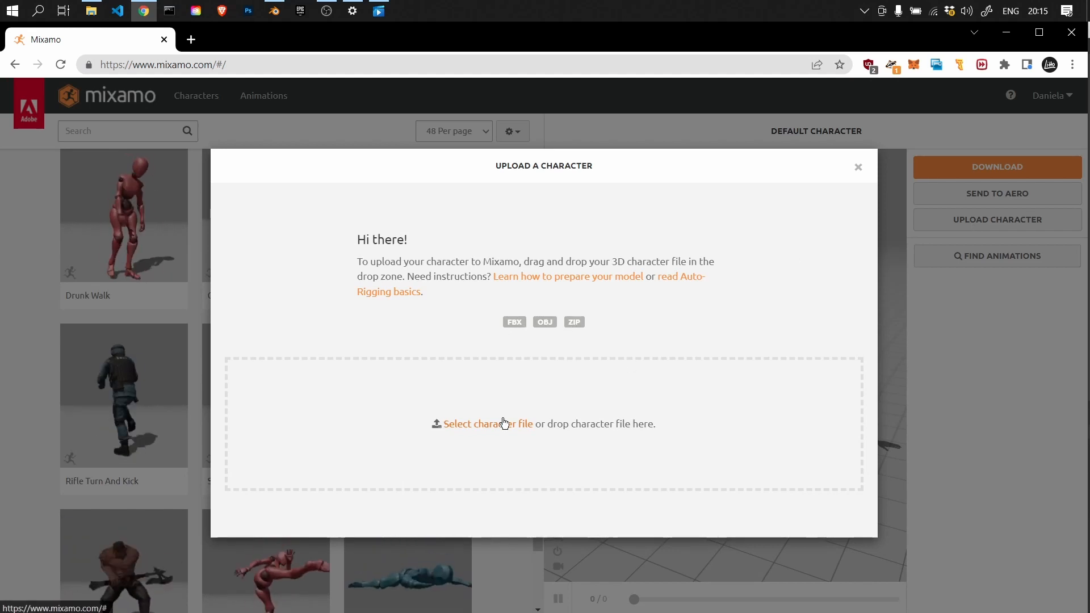
key("alt+Tab")
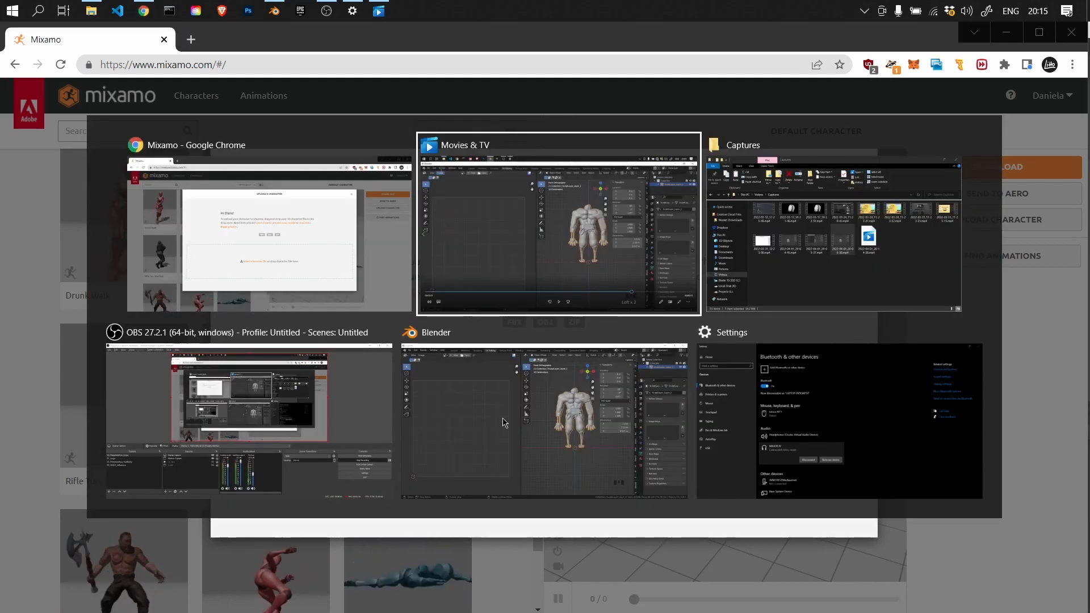
key("alt+Tab")
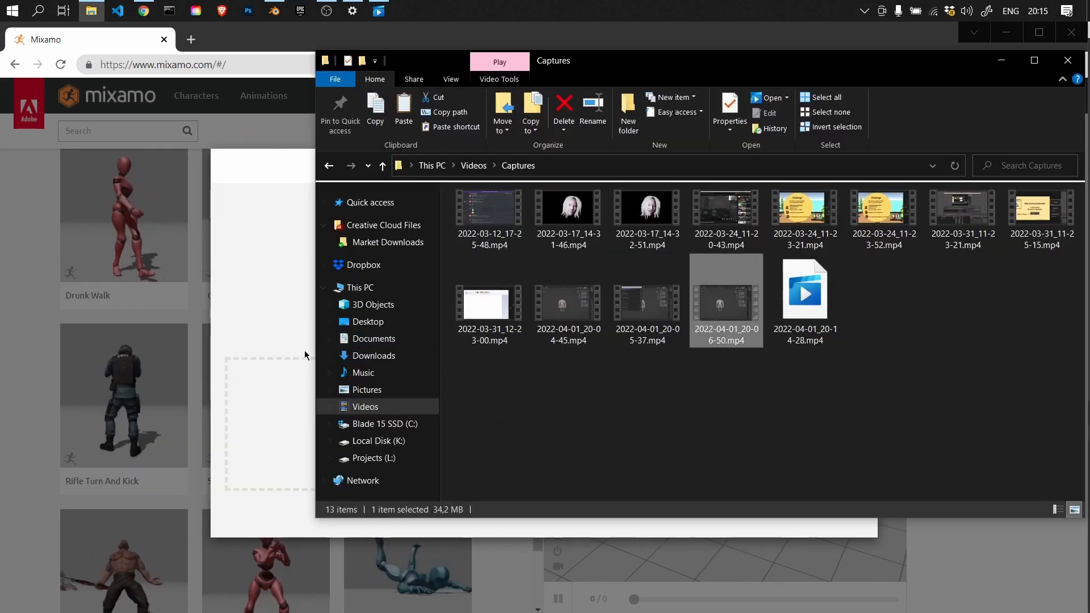
left_click(375, 458)
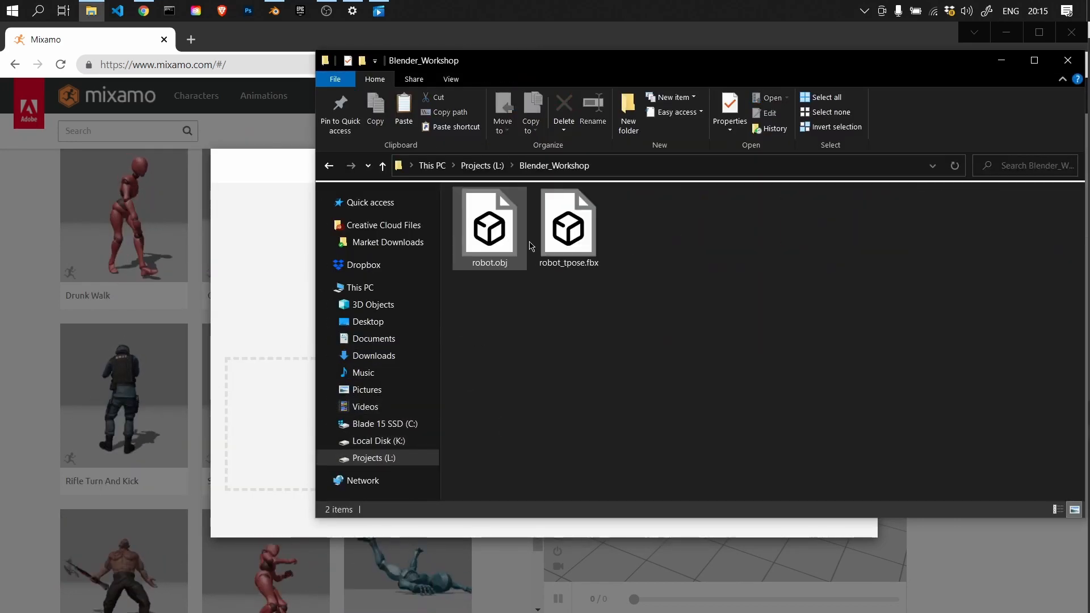
left_click_drag(500, 60, 743, 148)
left_click_drag(799, 307, 440, 413)
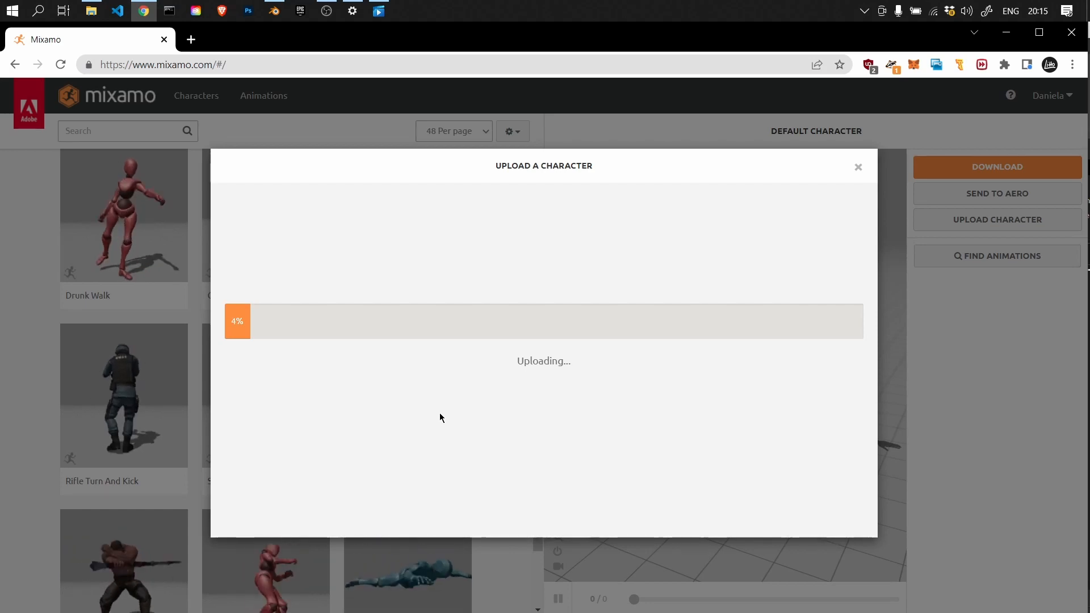
key("alt+Tab")
key("alt+Tab")
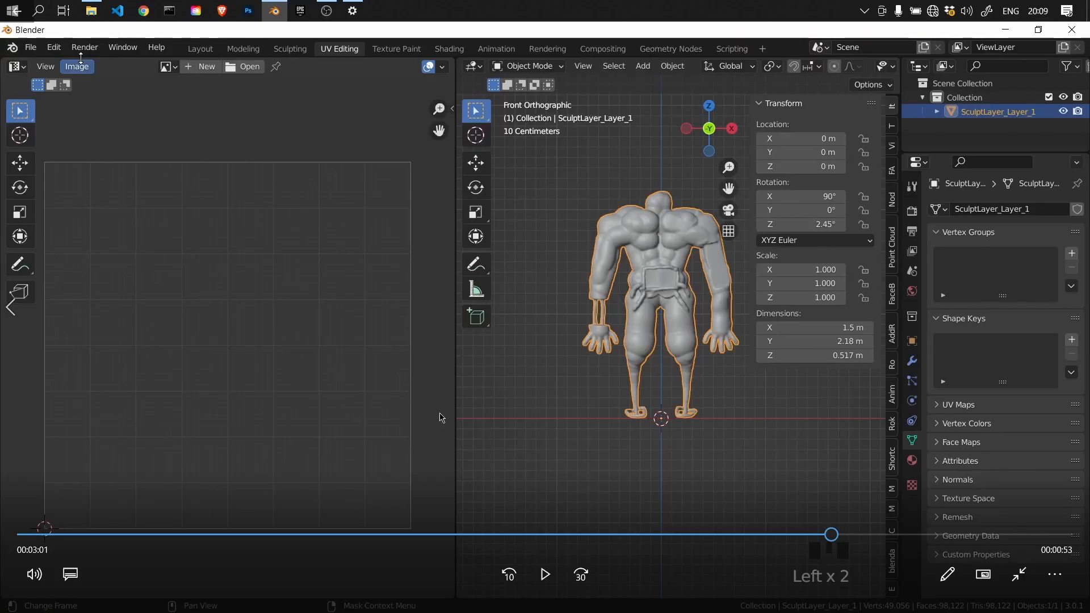
key("alt+Tab")
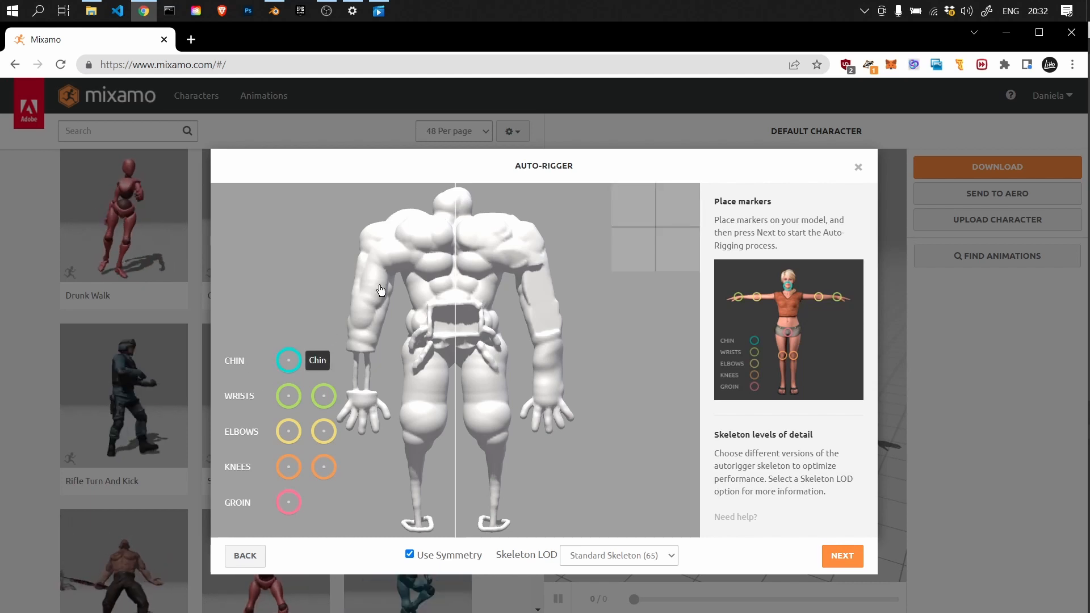
Place the chin, wrist, elbow, knee and groin markers symmetrically on the robot, run the auto-rigger and accept the rigged result
mouse_move(283, 361)
left_mouse_down()
mouse_move(468, 201)
mouse_move(454, 196)
left_mouse_up()
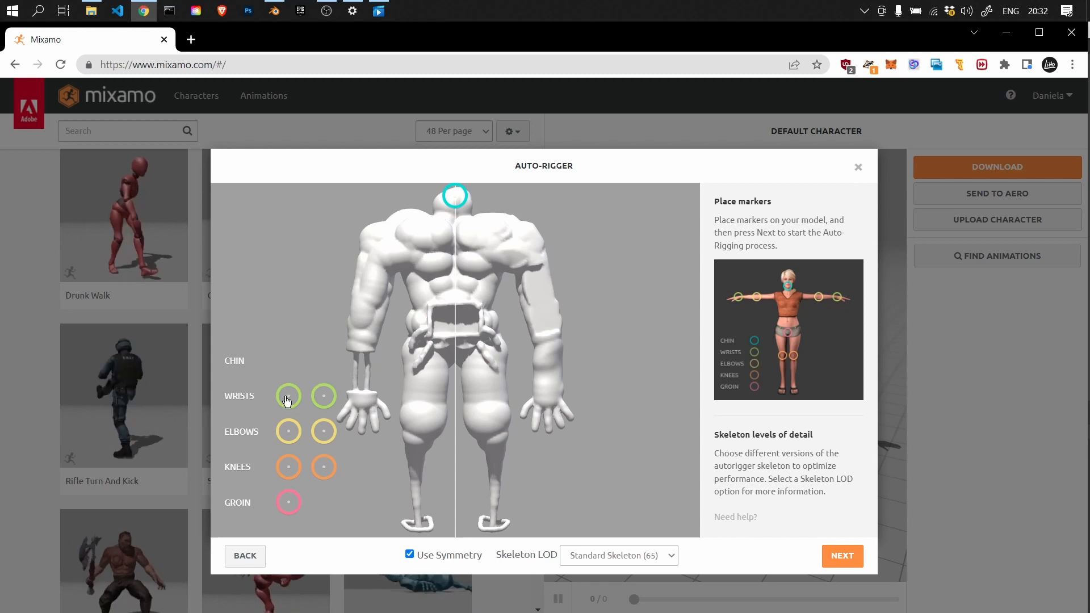
mouse_move(325, 409)
left_mouse_down()
mouse_move(373, 407)
mouse_move(365, 403)
left_mouse_up()
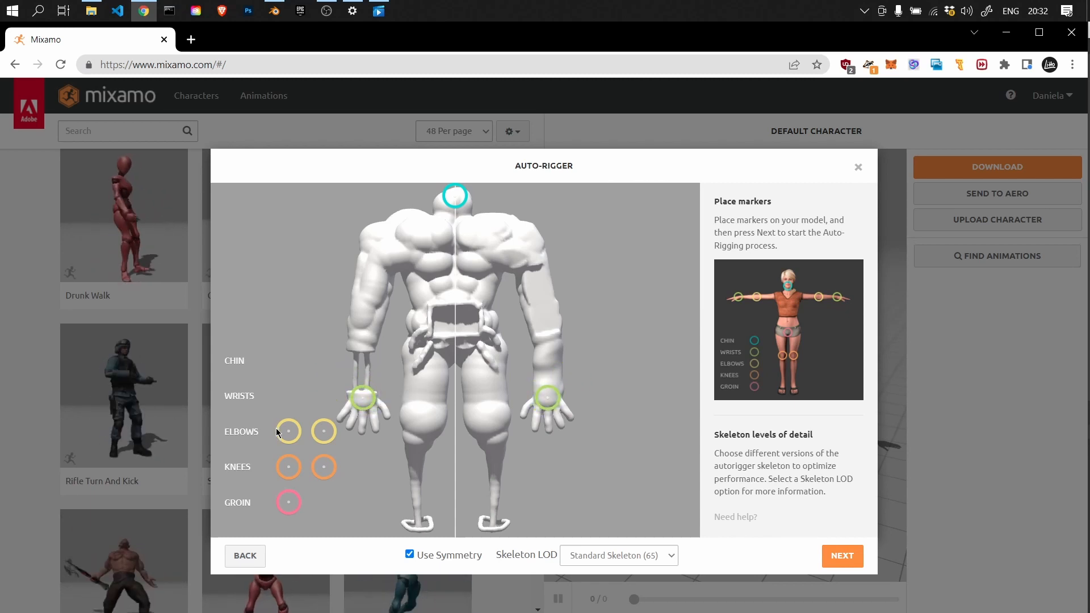
left_click_drag(288, 431, 366, 322)
left_click_drag(289, 467, 419, 419)
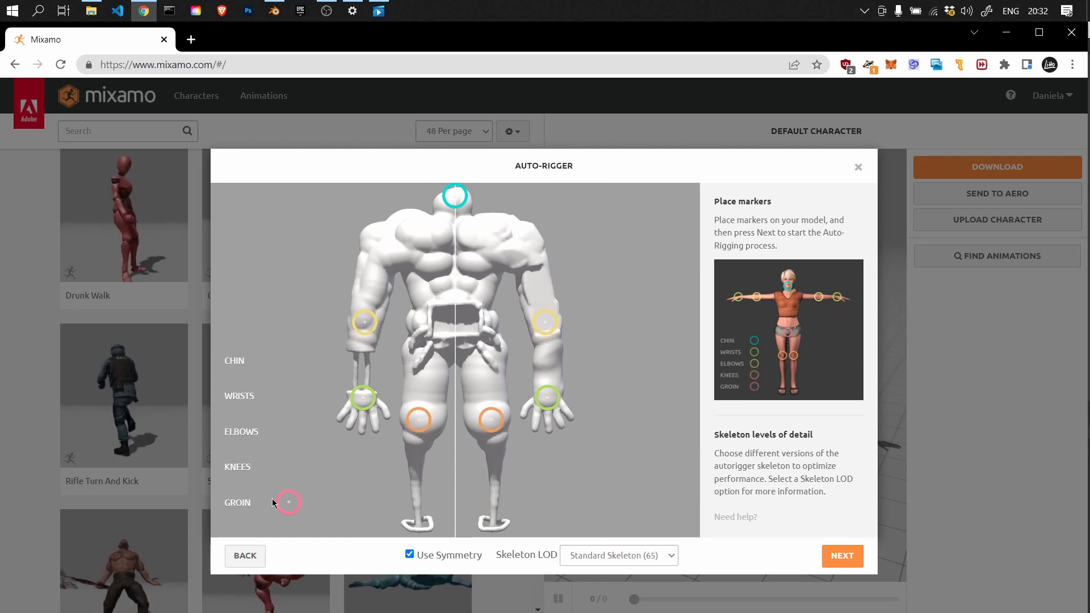
mouse_move(289, 503)
left_mouse_down()
mouse_move(433, 385)
mouse_move(455, 350)
left_mouse_up()
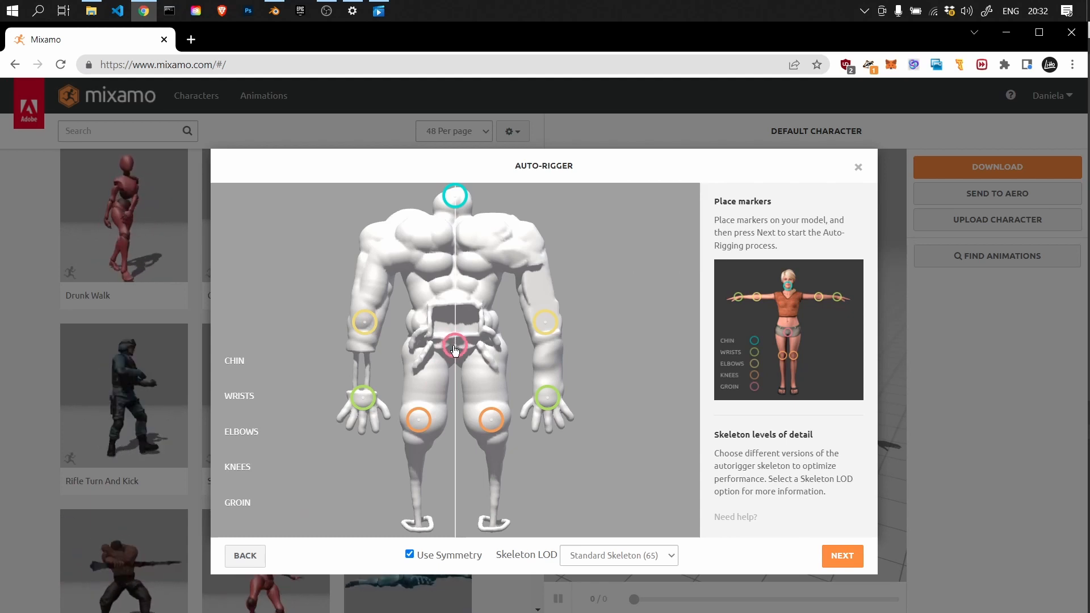
left_click(843, 556)
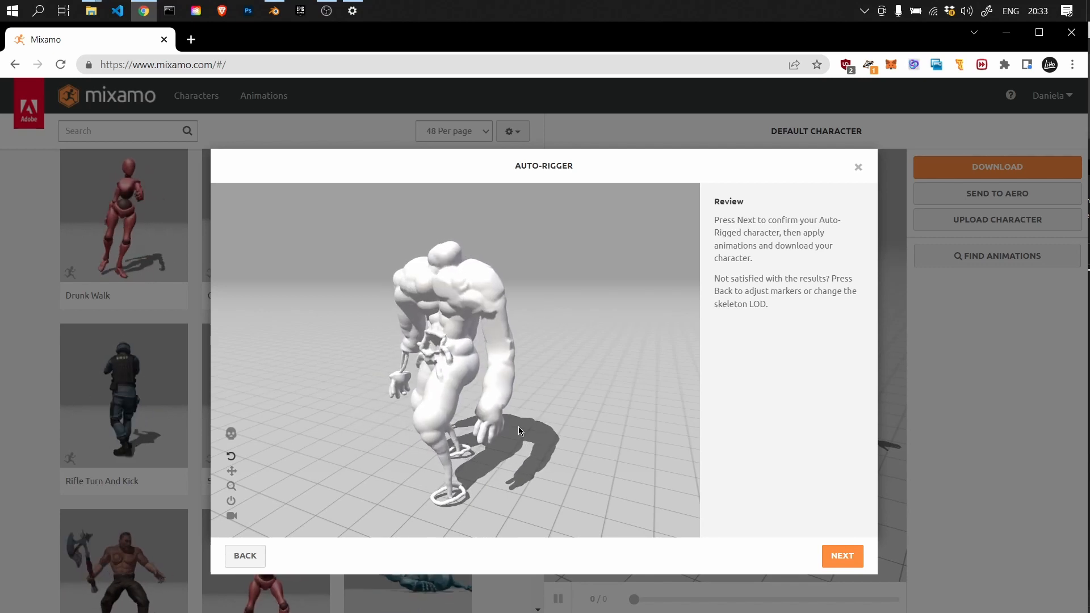
left_click(846, 556)
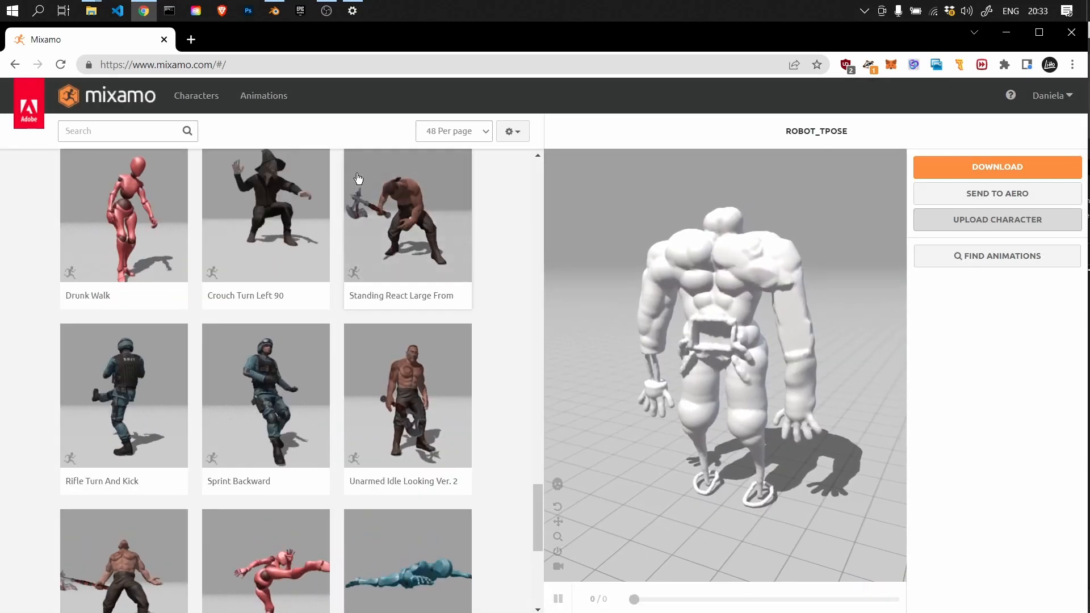
Preview the Crouch Turn Left 90 animation on the robot and switch to Standing Taunt Battlecry
left_click(274, 203)
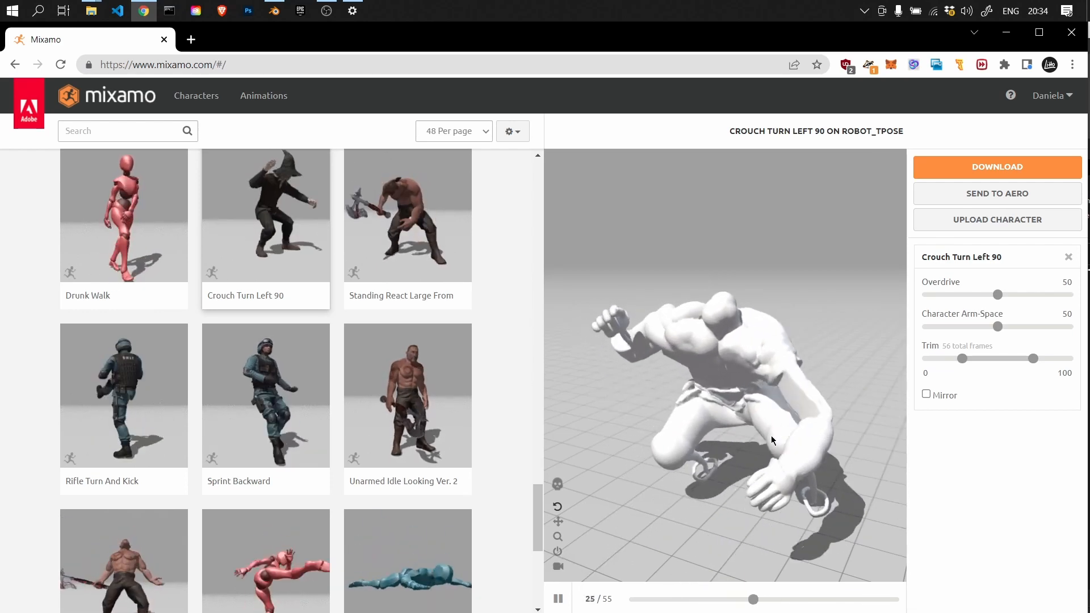
scroll(402, 409, "down", 2)
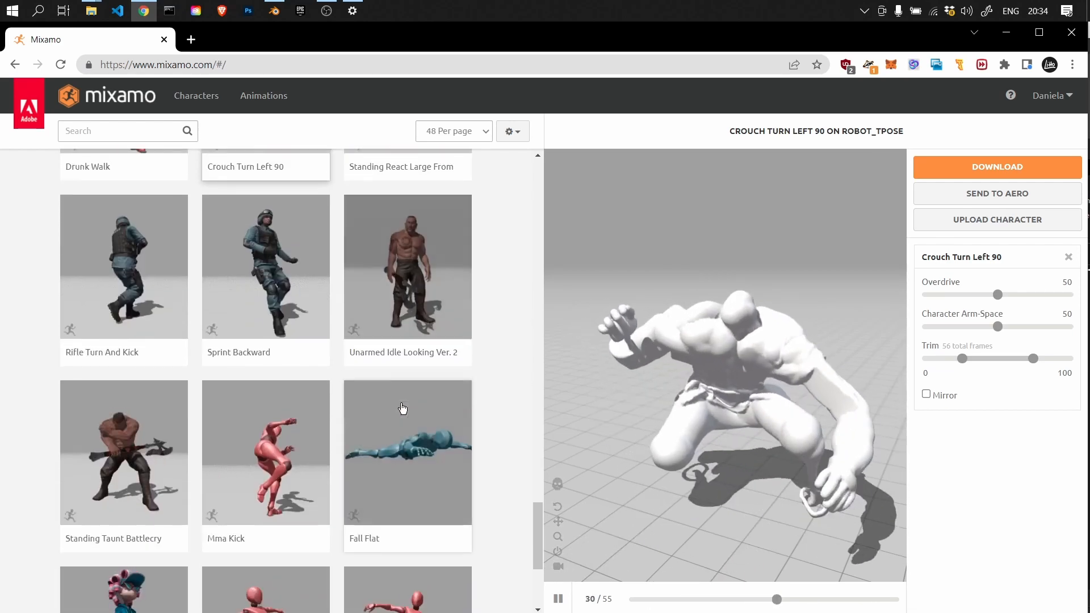
left_click(441, 514)
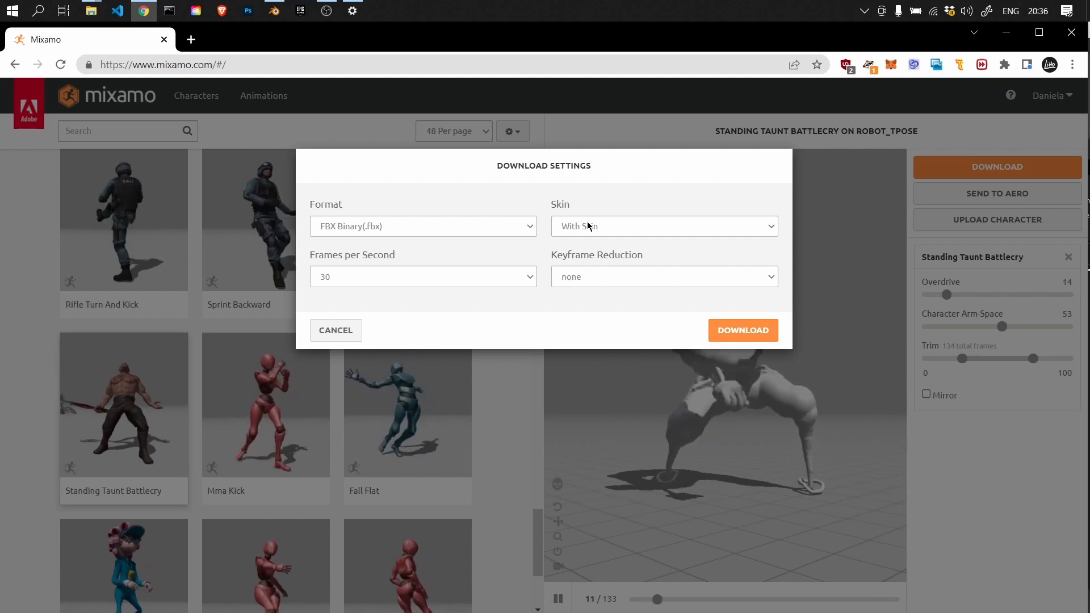
Download the animated robot as FBX Binary with skin at 30 frames per second, saved as robot_amature.fbx
left_click(364, 227)
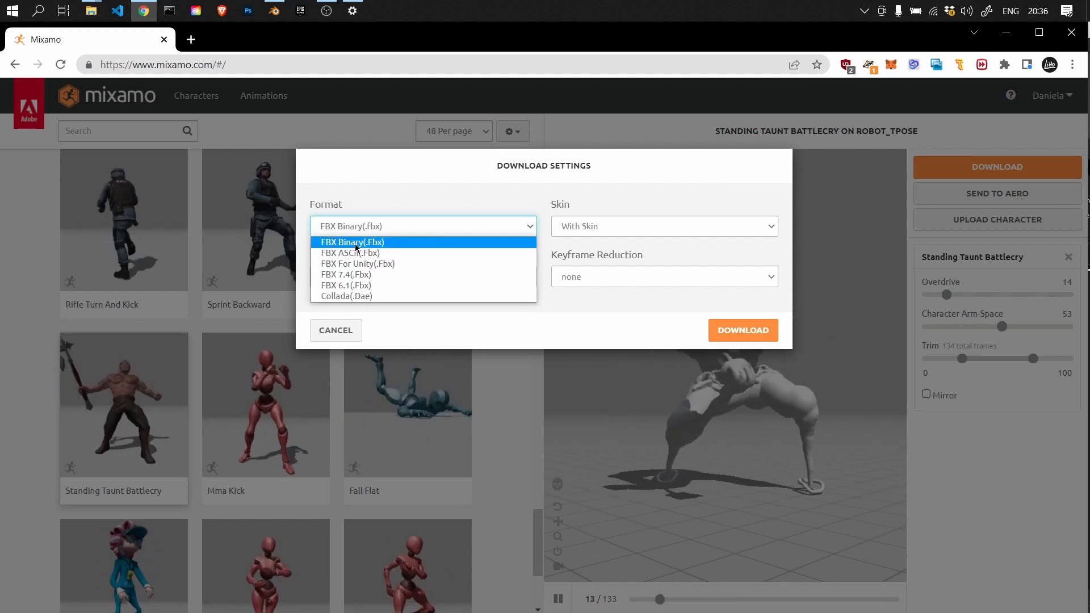
left_click(355, 244)
left_click(526, 278)
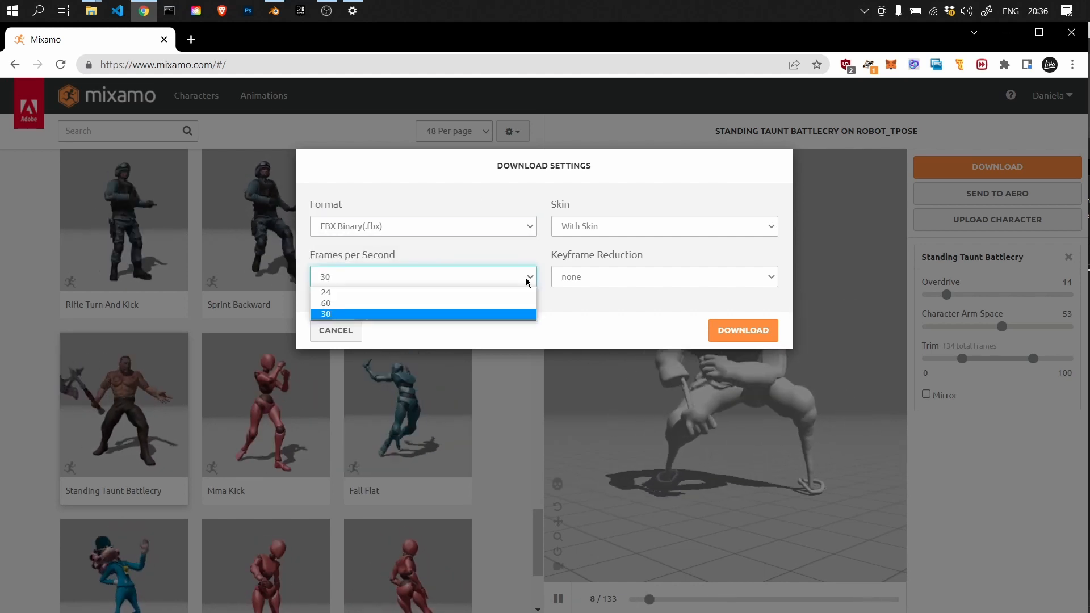
left_click(525, 278)
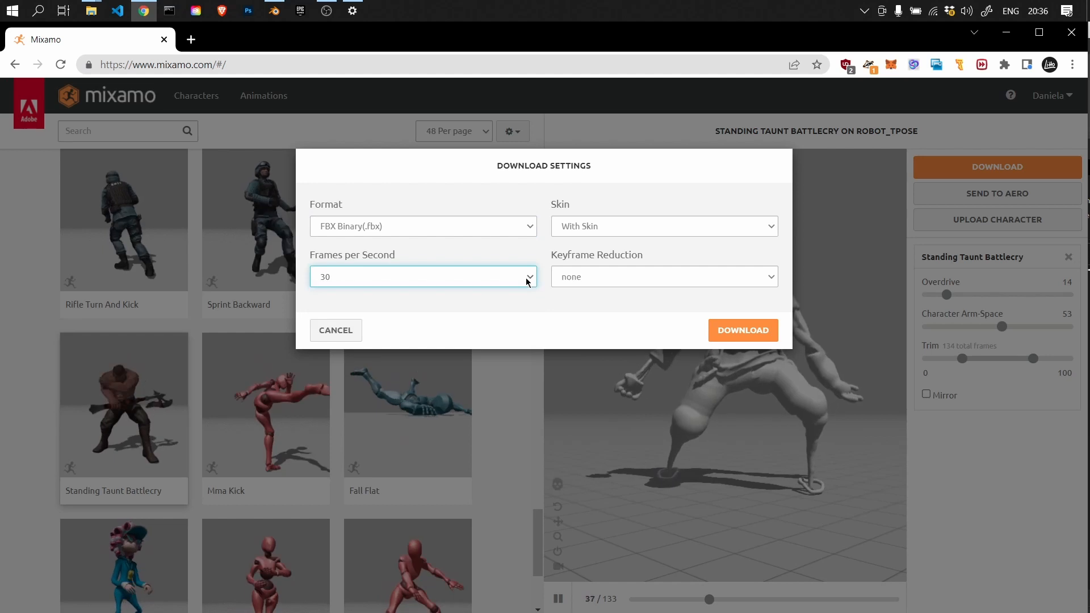
left_click(581, 226)
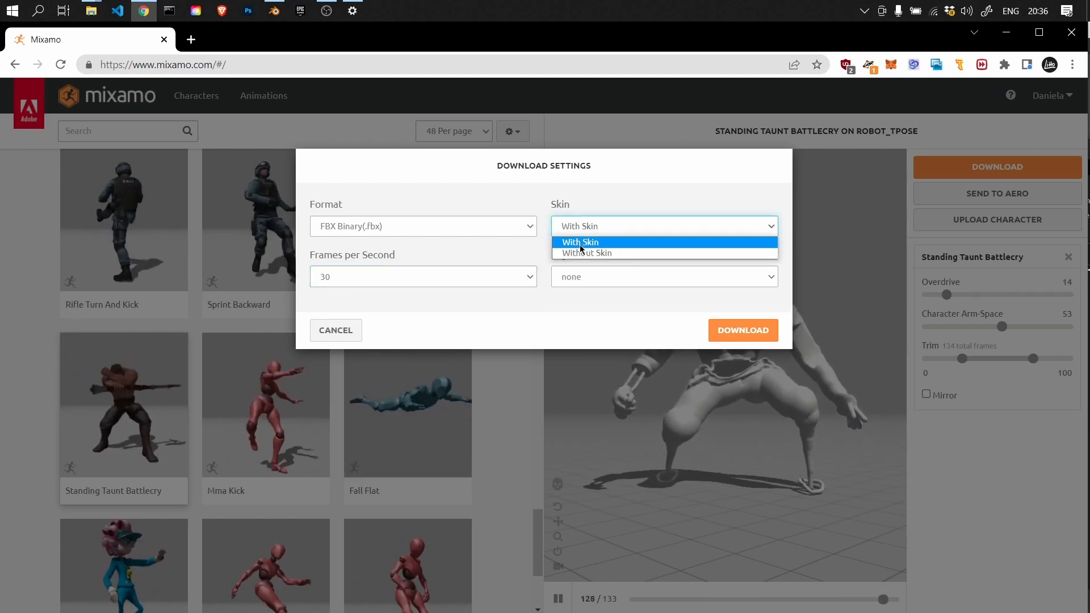
left_click(580, 243)
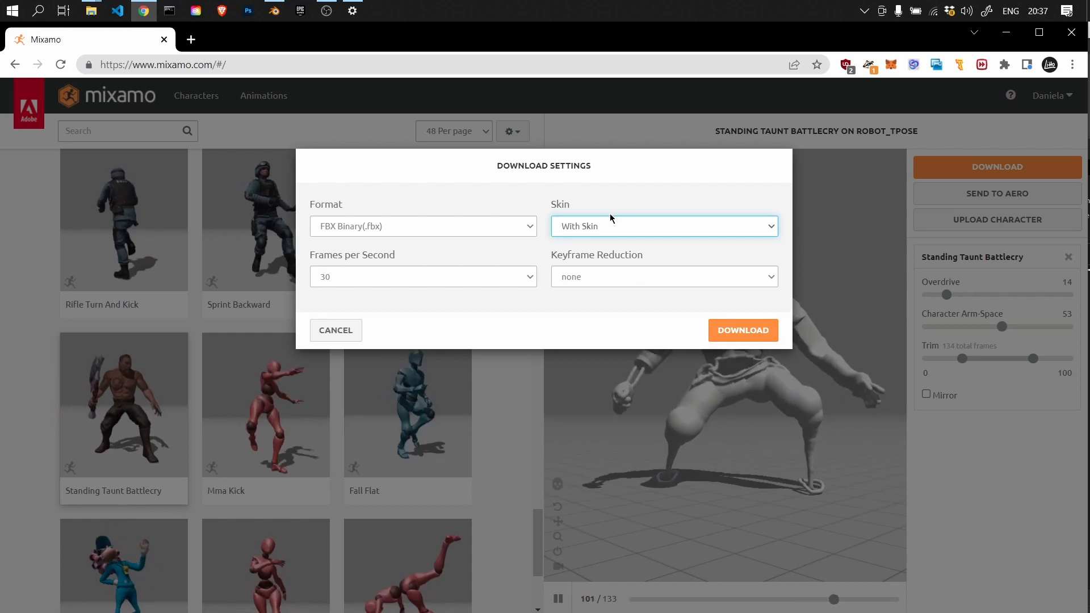
left_click(743, 331)
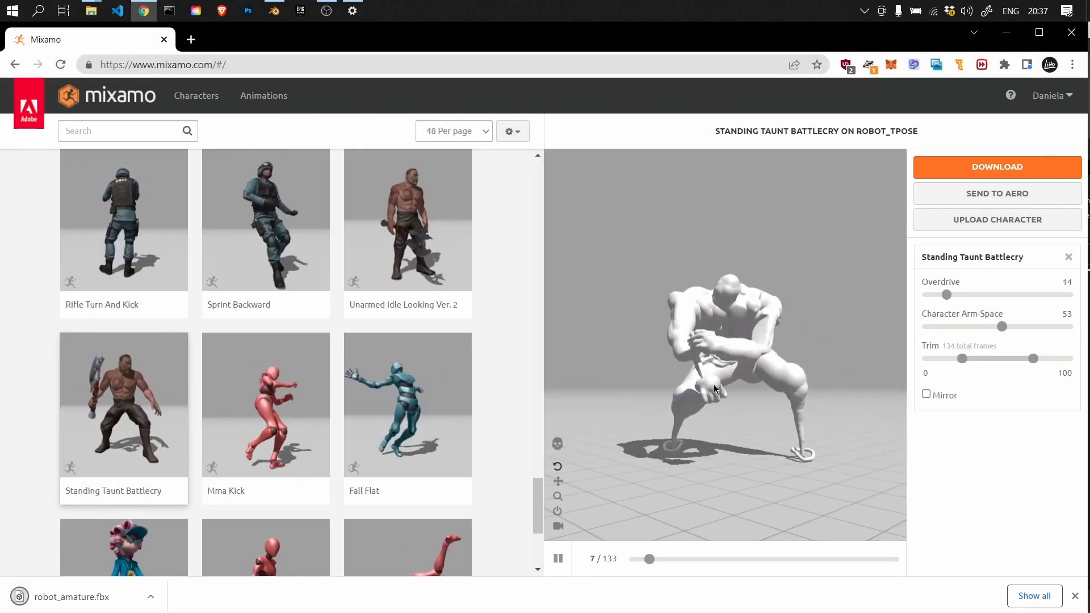
Switch to Blender, rename the character's collection as base and exclude it from the view layer
key("alt+Tab")
key("alt+Tab")
key("alt+Tab")
key("alt+Tab")
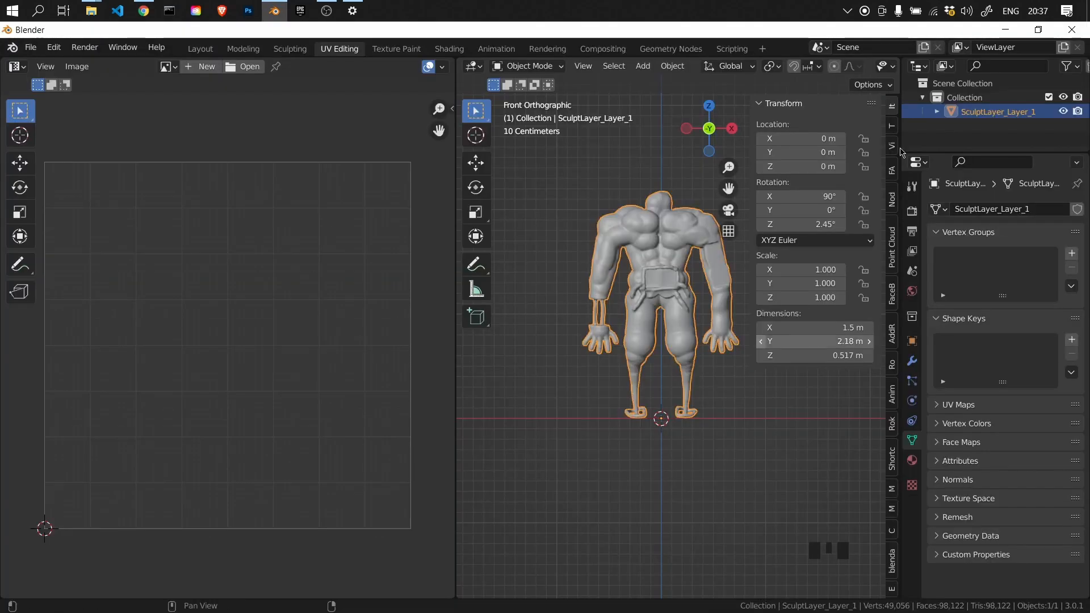
double_click(957, 99)
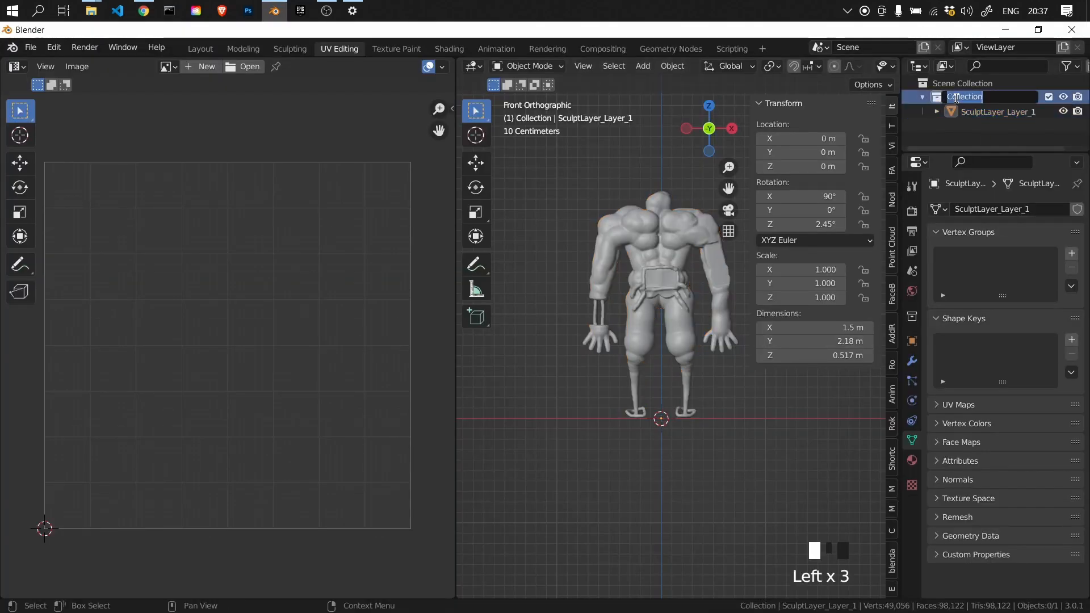
key("Return")
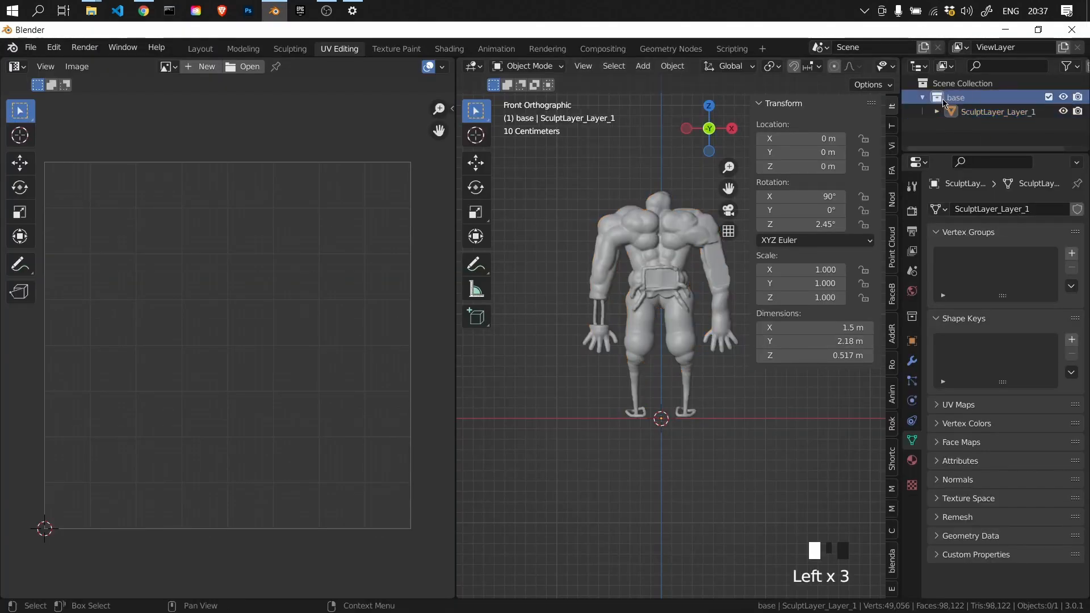
left_click(923, 97)
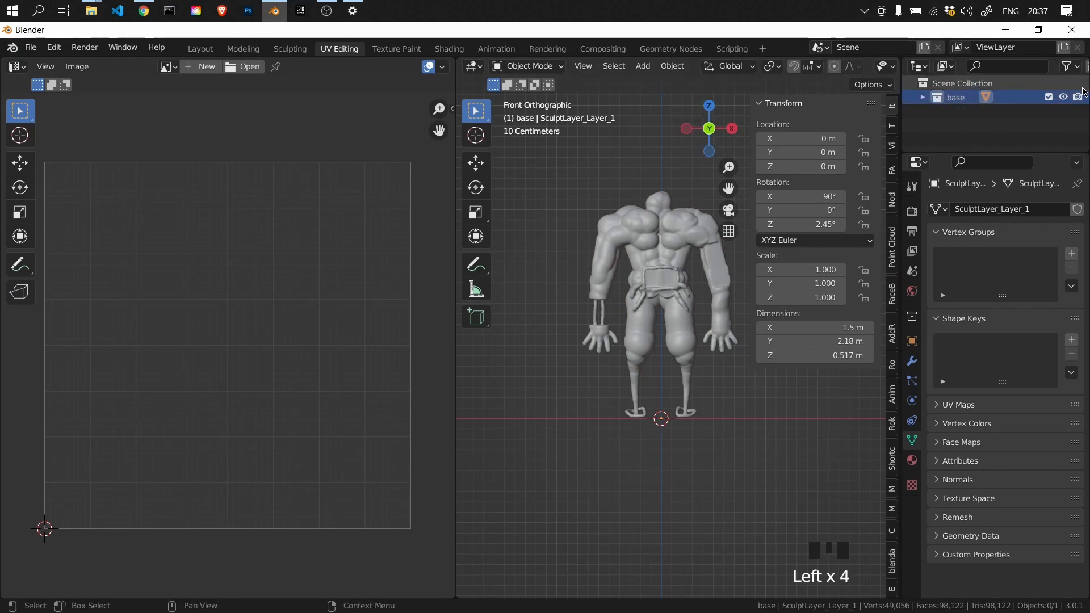
left_click(1049, 97)
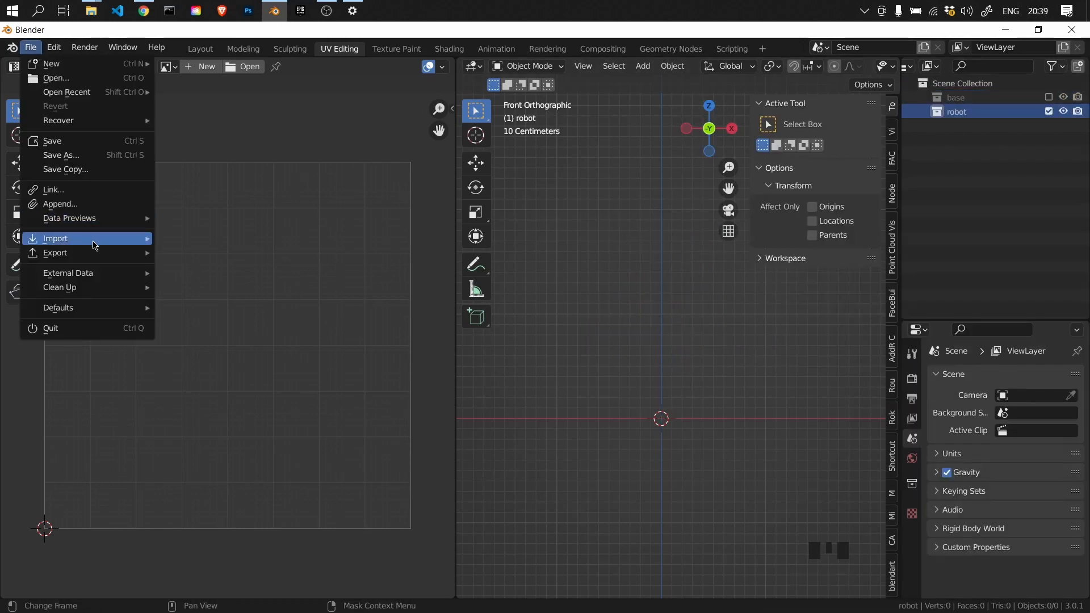
Import robot_amature.fbx from L:\Blender_Workshop into the robot collection, keeping Animation and Automatic Bone Orientation enabled
mouse_move(94, 239)
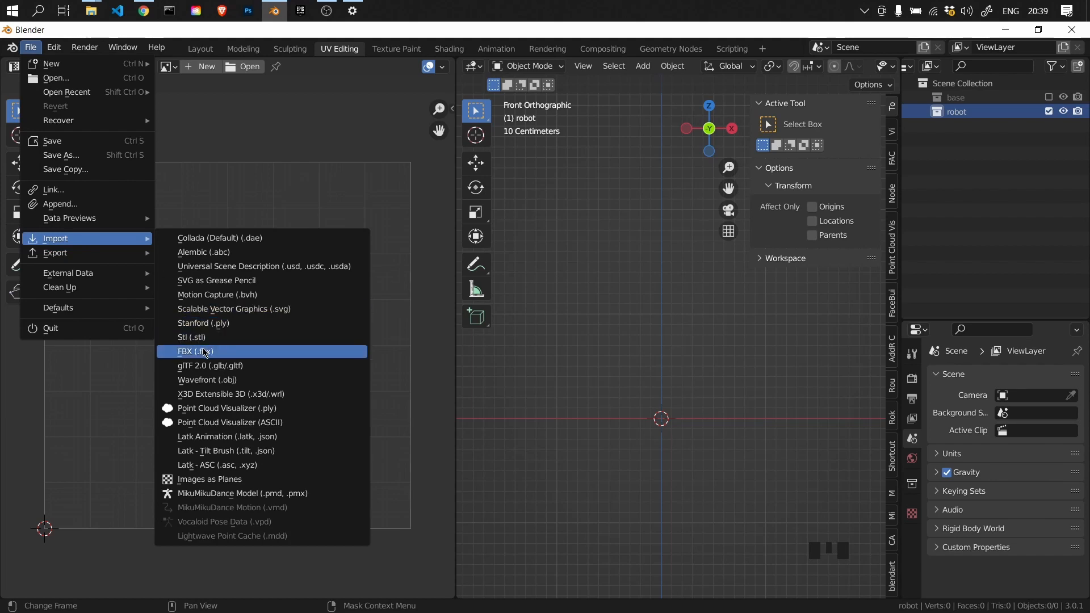
left_click(205, 353)
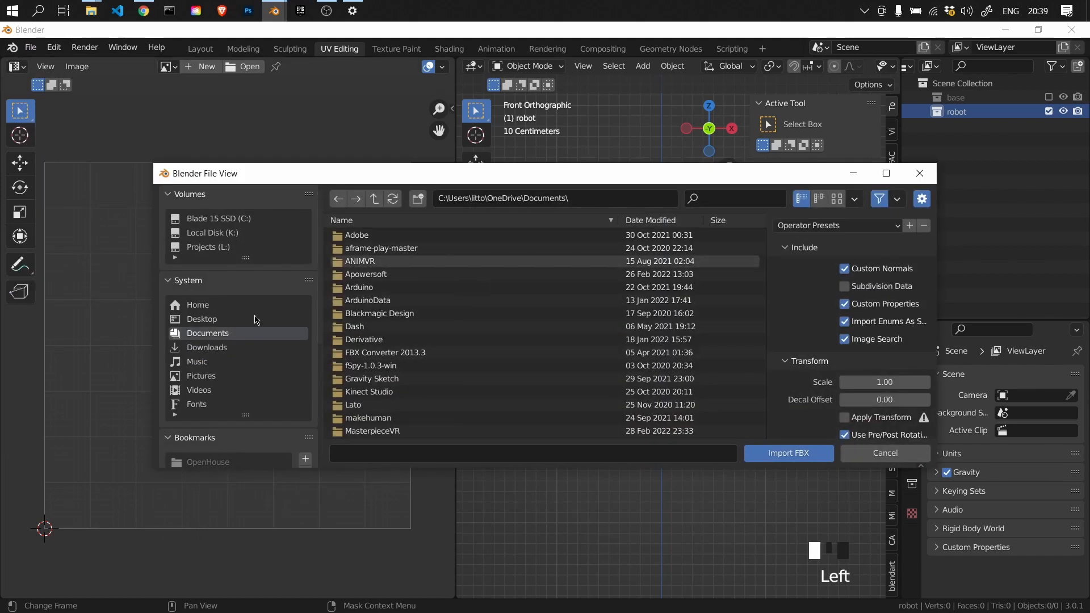
left_click(209, 248)
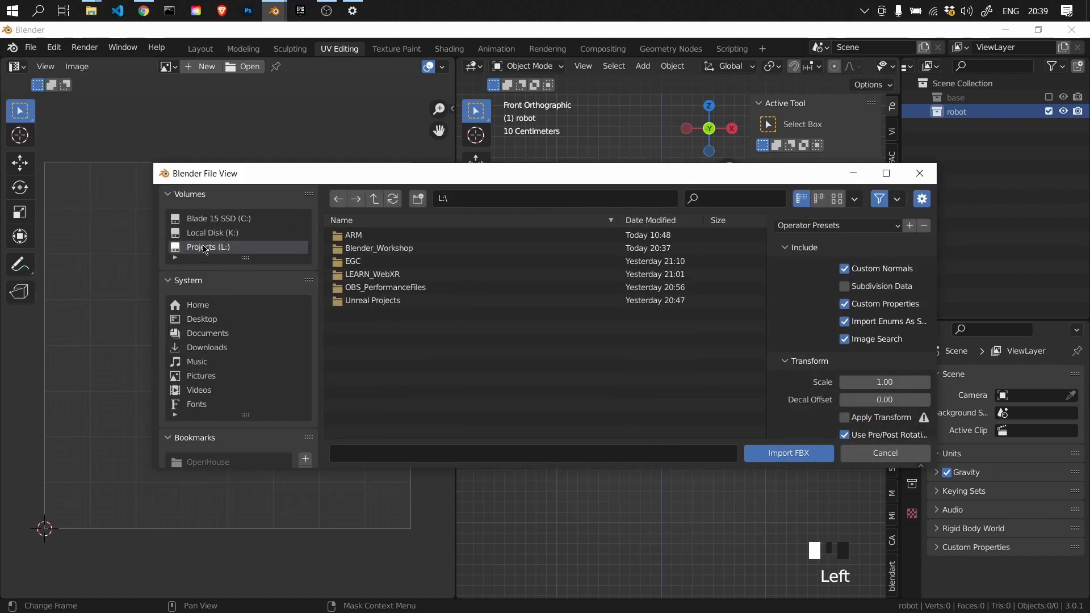
left_click(354, 248)
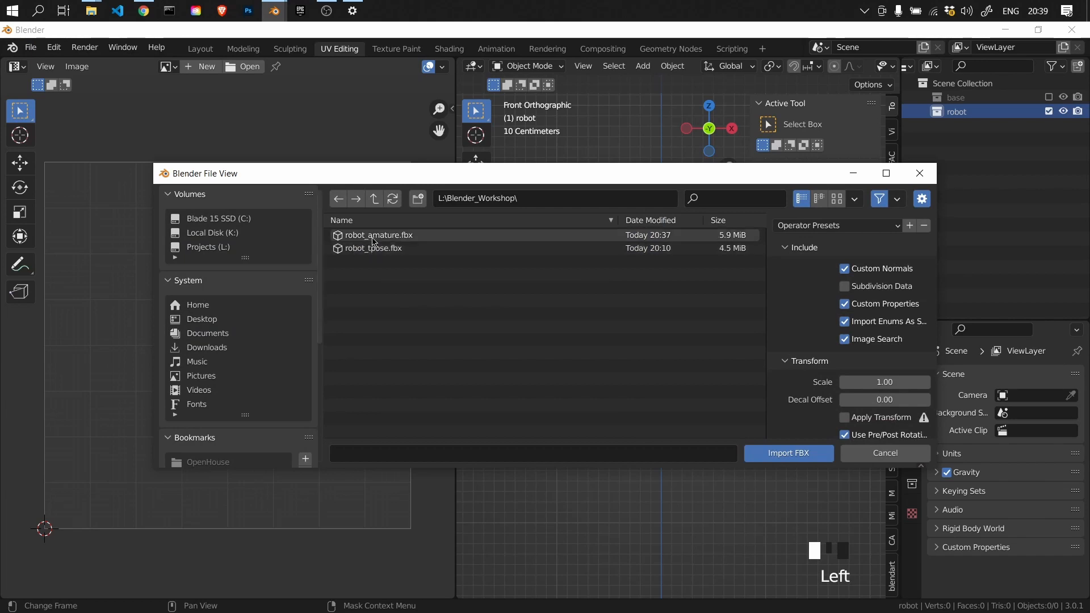
left_click(377, 235)
scroll(822, 390, "down", 2)
scroll(822, 390, "down", 2)
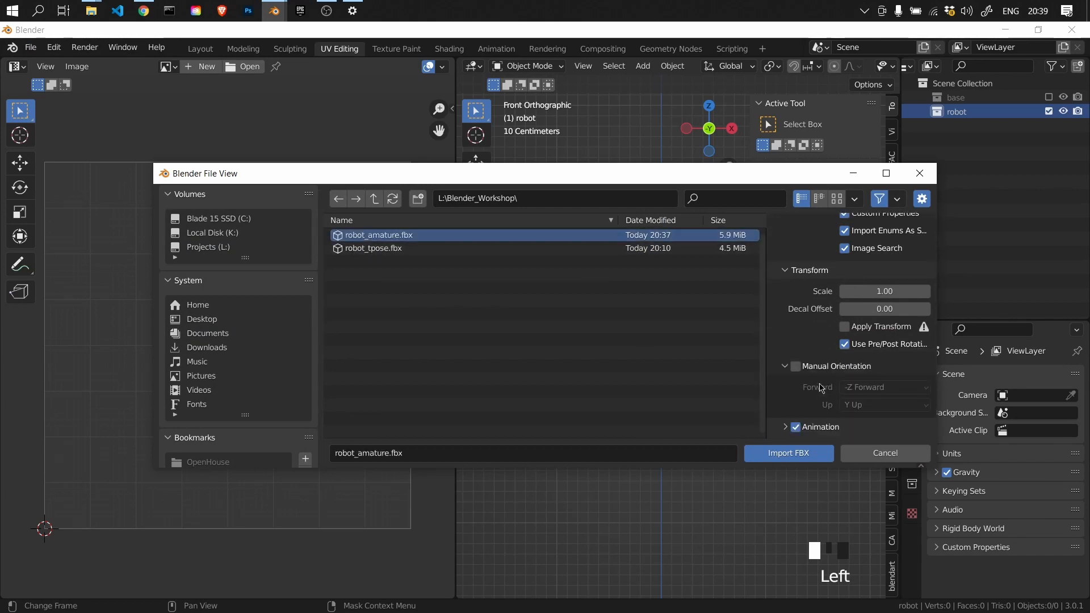
scroll(826, 365, "down", 1)
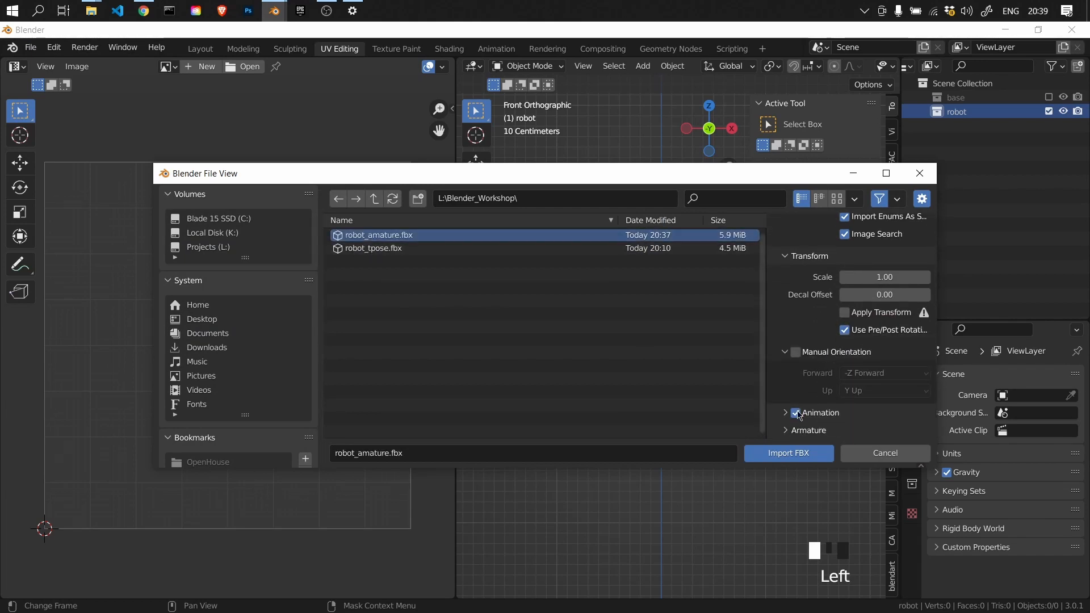
left_click(787, 430)
scroll(806, 423, "down", 4)
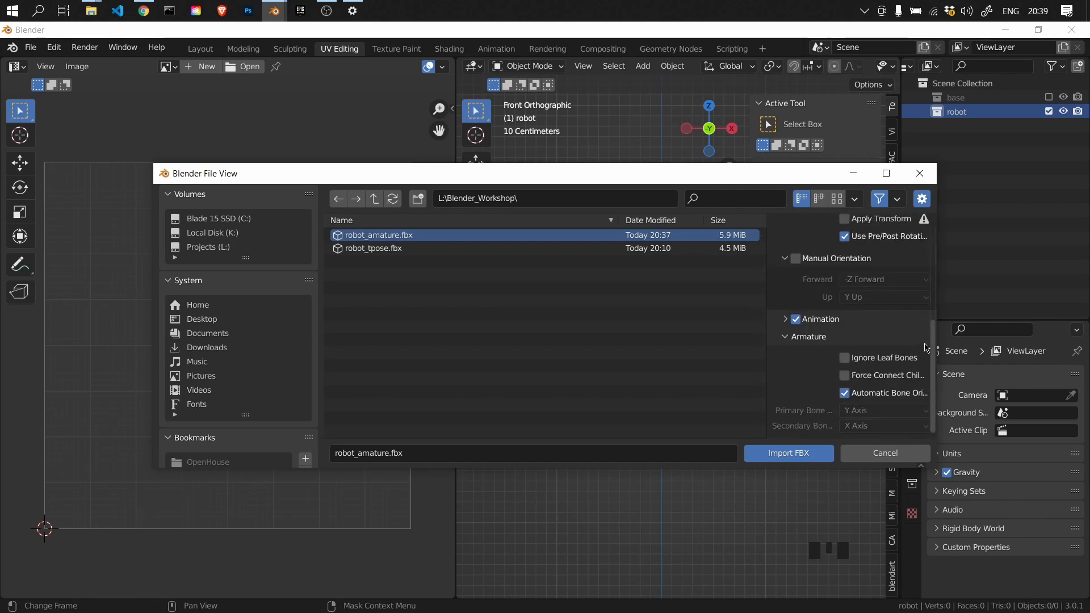
left_click_drag(938, 334, 1037, 341)
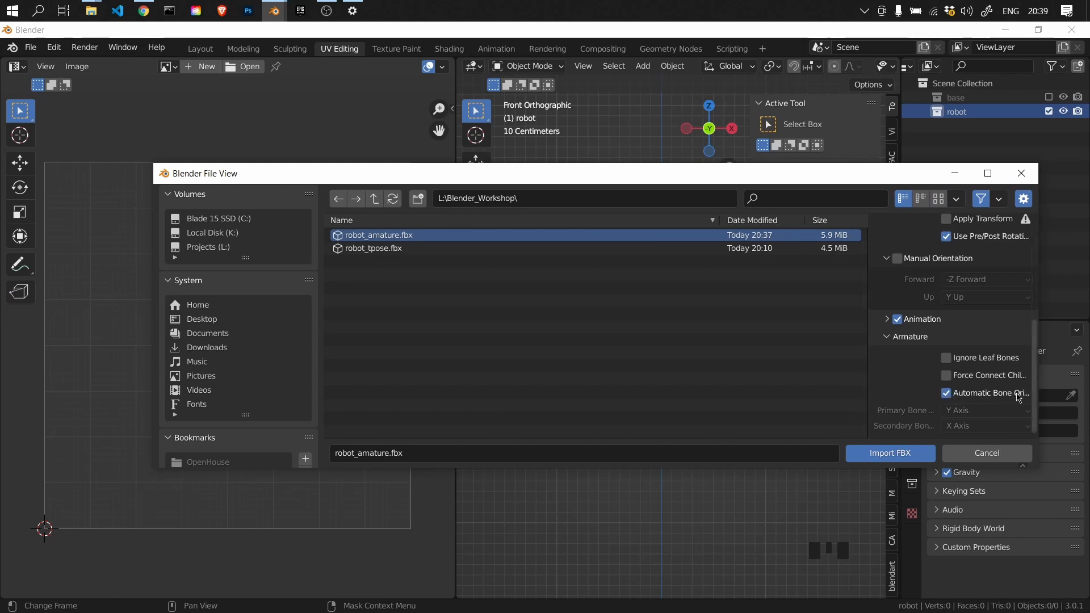
left_click(879, 457)
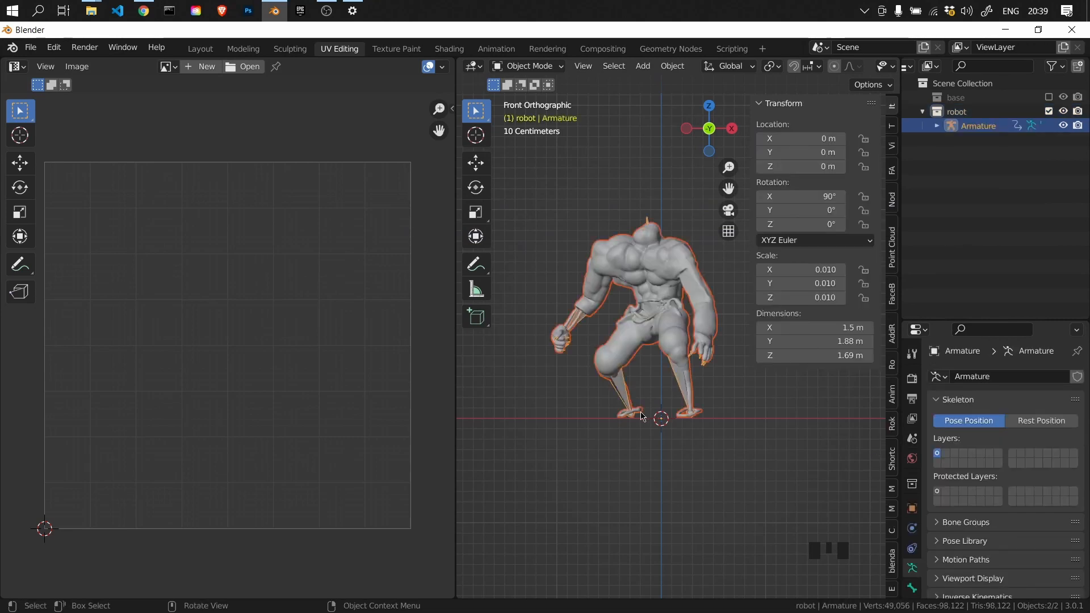
Enlarge the timeline in the Layout workspace to show the imported keyframes and set the end frame to 135
left_click(205, 50)
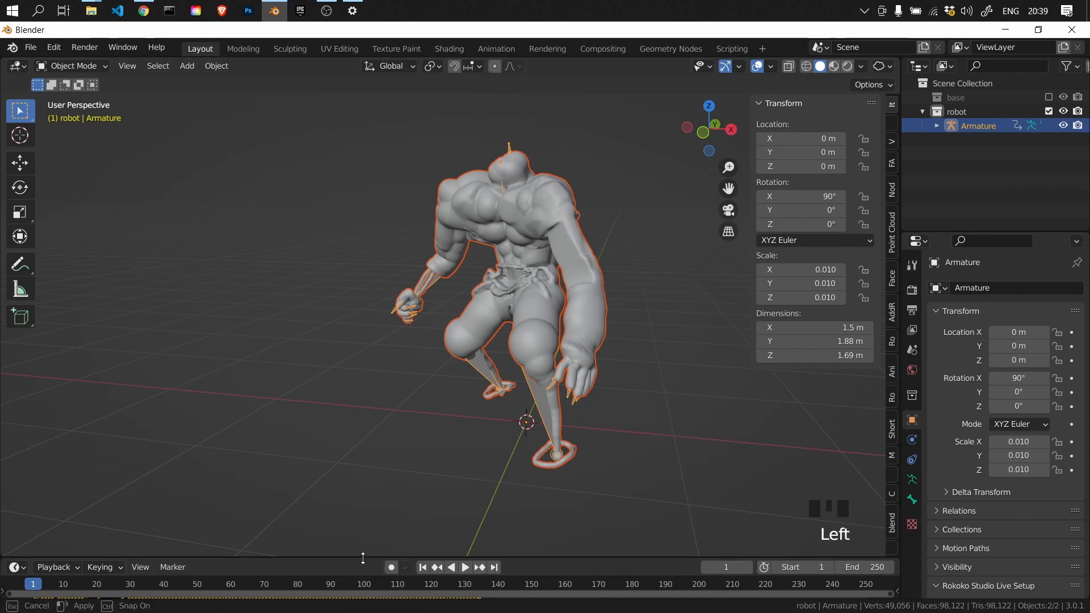
left_click_drag(372, 560, 170, 420)
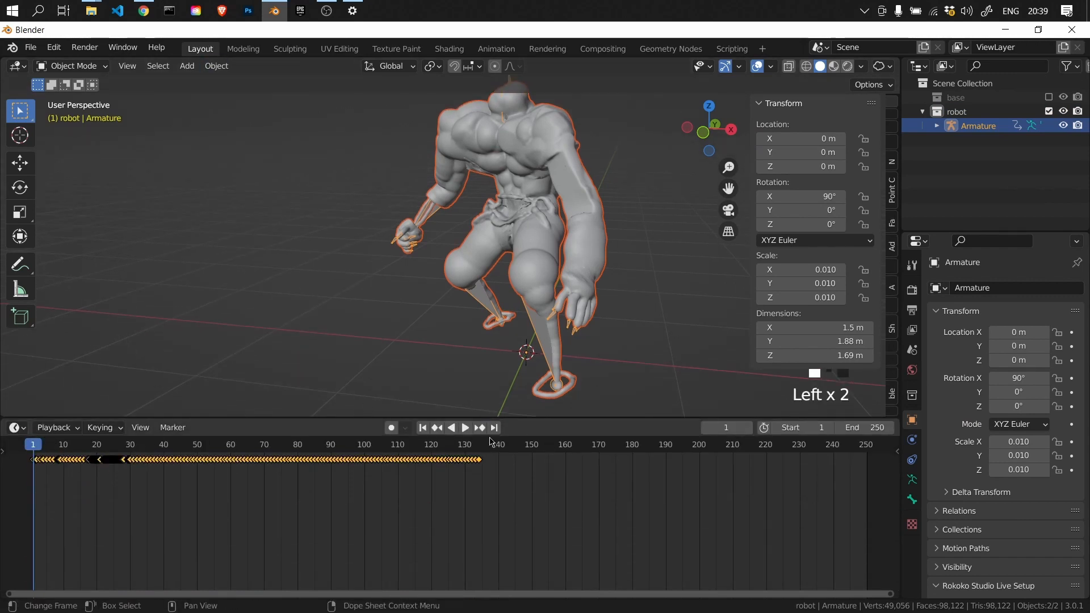
left_click_drag(440, 450, 480, 445)
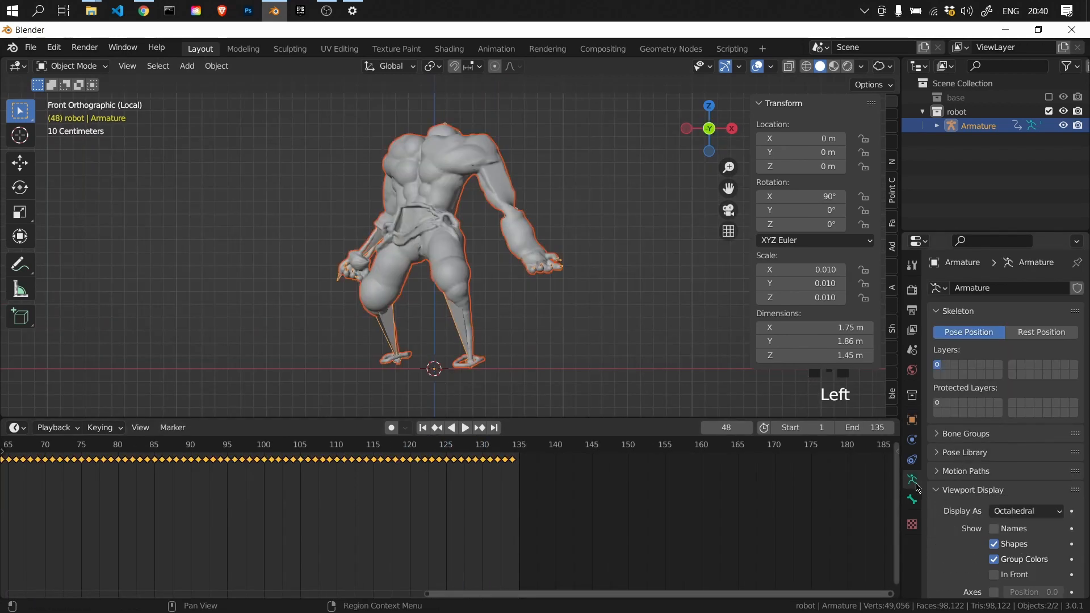
Display the armature's bones in front of the robot mesh and deselect everything
left_click_drag(265, 150, 444, 255)
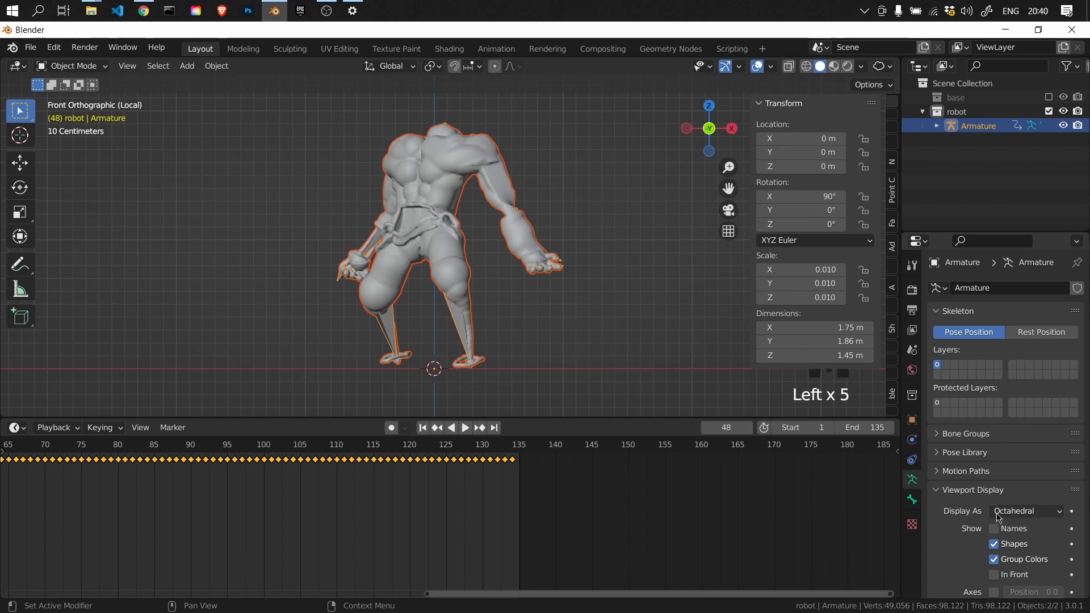
left_click(994, 575)
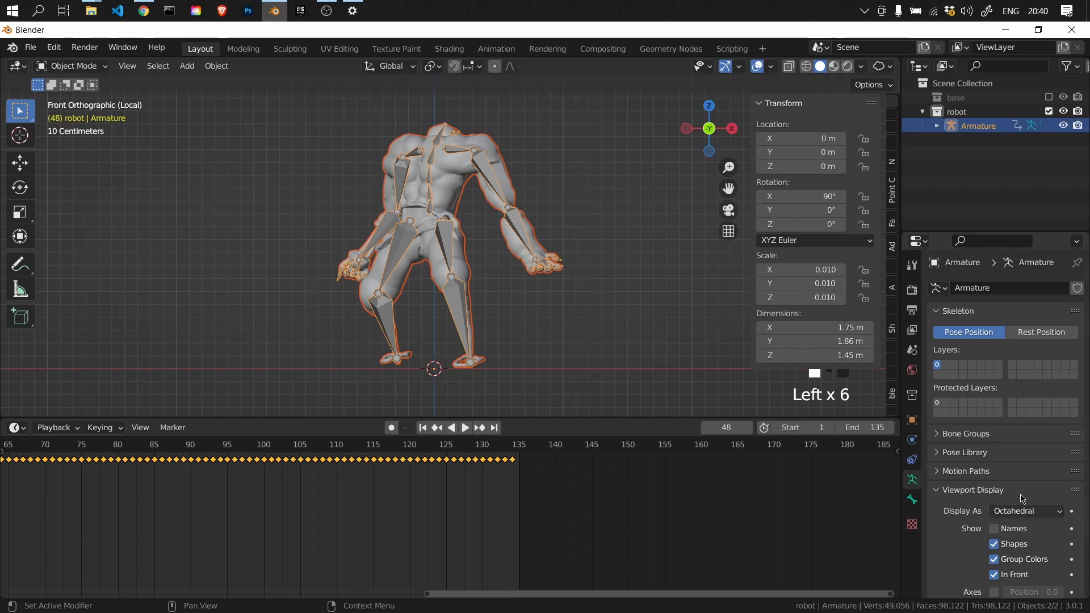
left_click(285, 217)
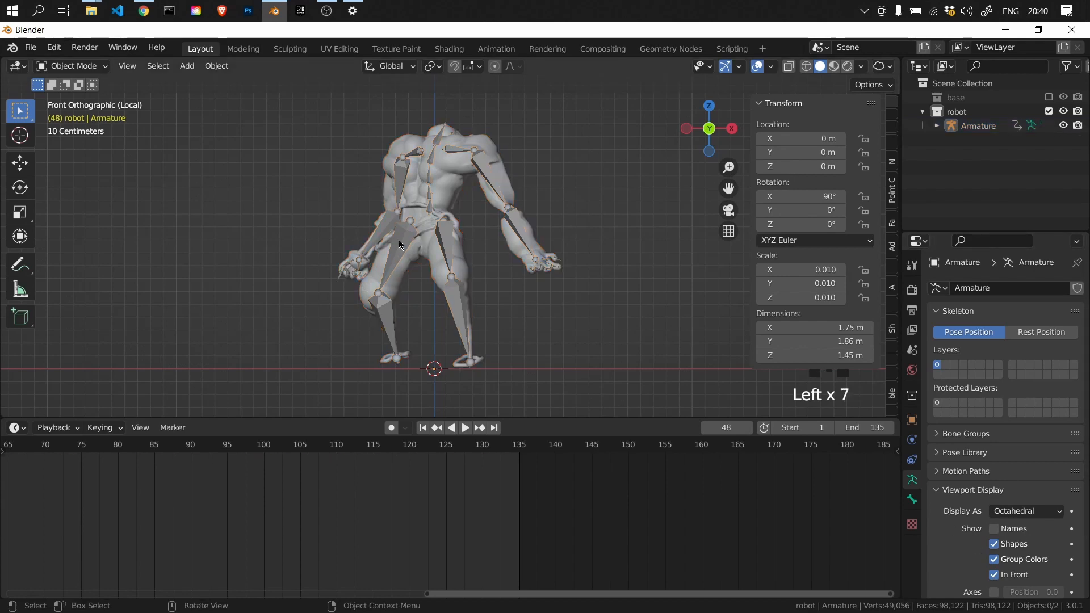
Select the robot's armature, show all its keyframes in the timeline and move the playhead to frame 0
left_click(401, 244)
middle_click_drag(267, 196, 382, 238)
key("Home")
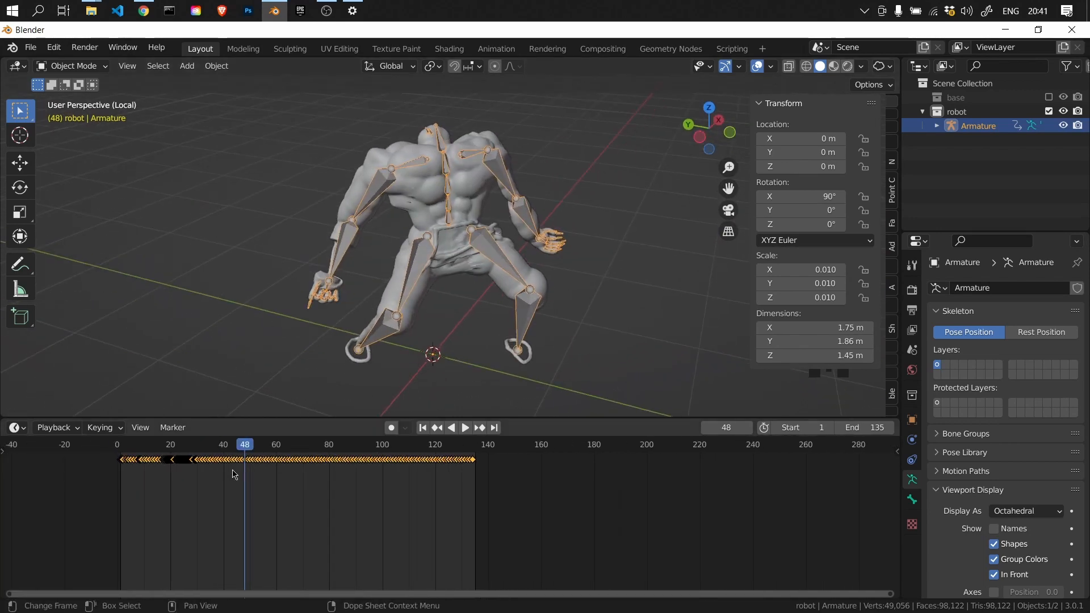
left_click(123, 448)
key("space")
left_click_drag(115, 451, 76, 456)
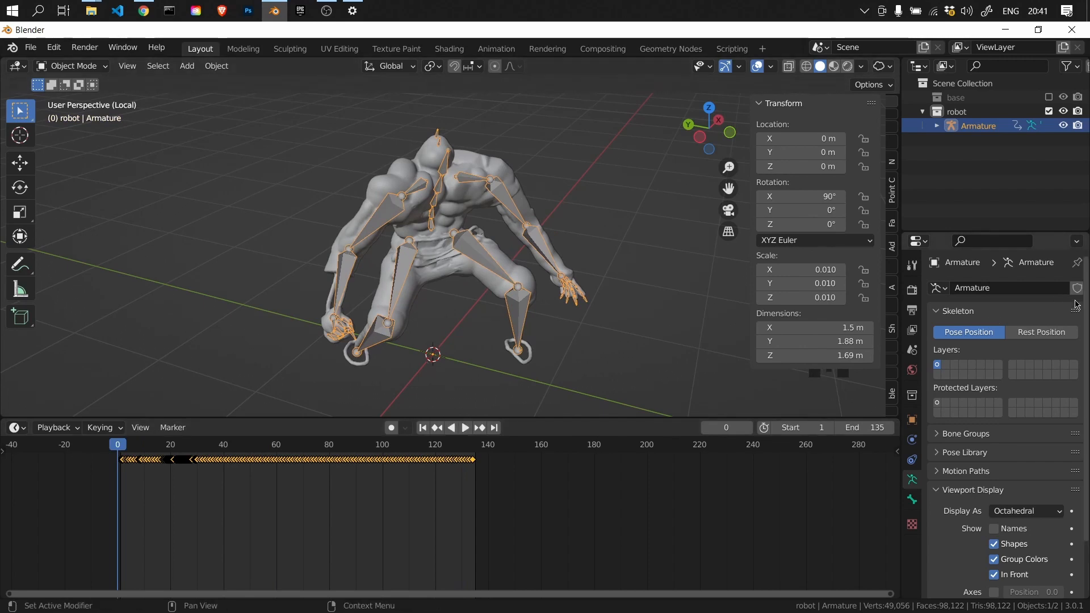
Compare the armature in Rest Position with the character in Mixamo and return it to Pose Position at frame 79
left_click(1022, 332)
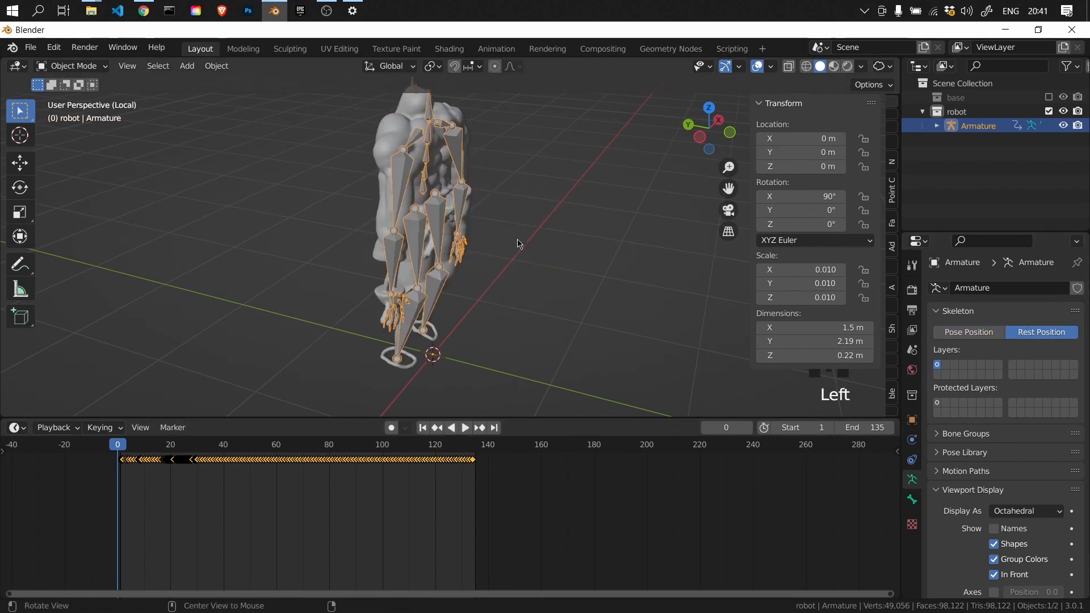
middle_click_drag(518, 244, 295, 258)
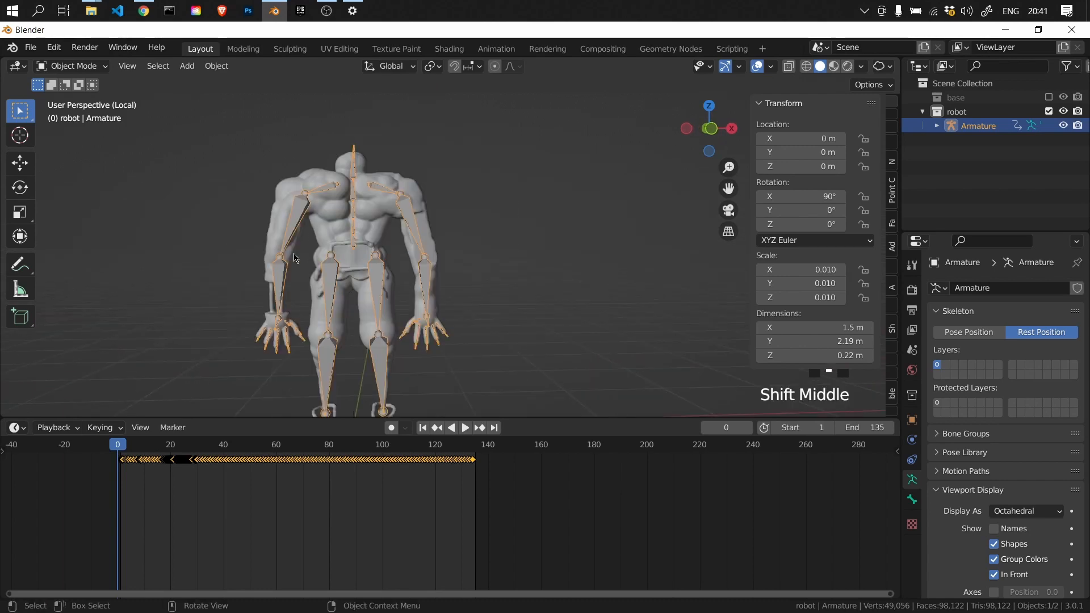
key("alt+Tab")
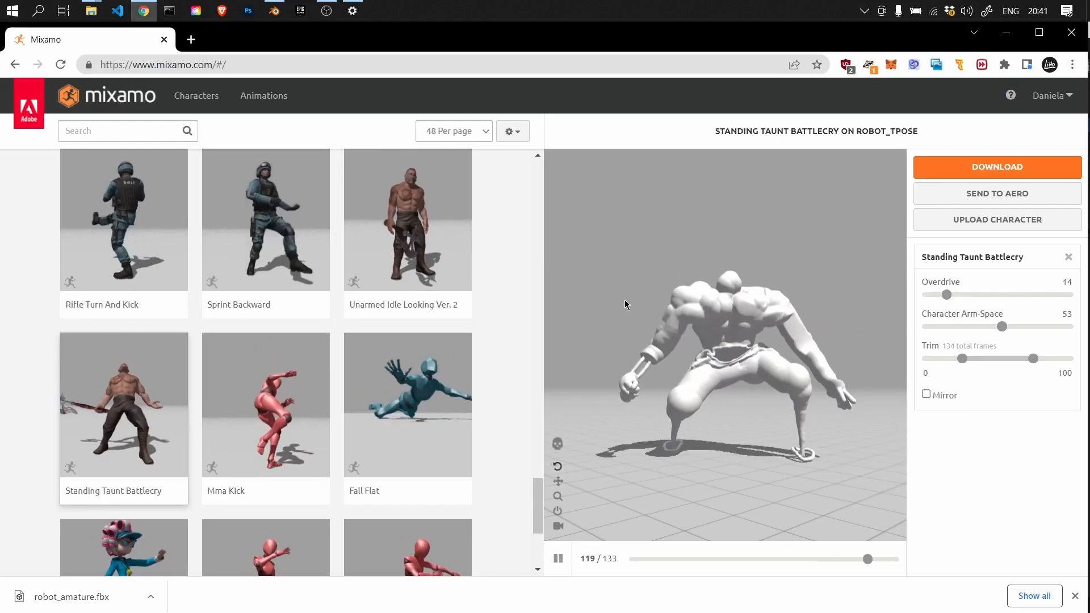
key("alt+Tab")
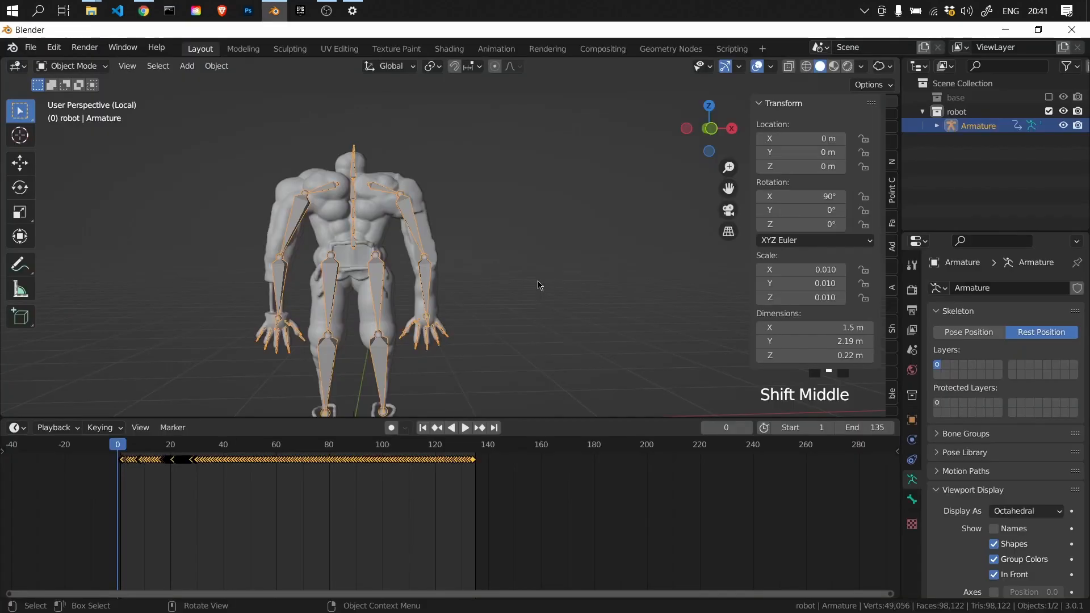
left_click(326, 454)
left_click(963, 333)
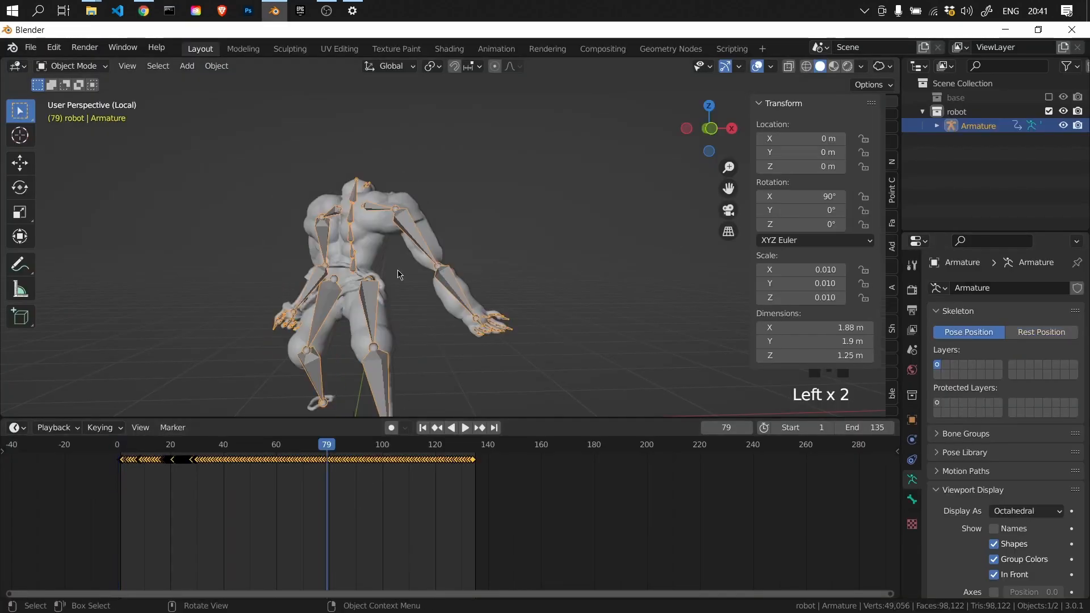
Play the robot's animation, stop it and scrub back to frame 64 to review the pose
left_click(464, 428)
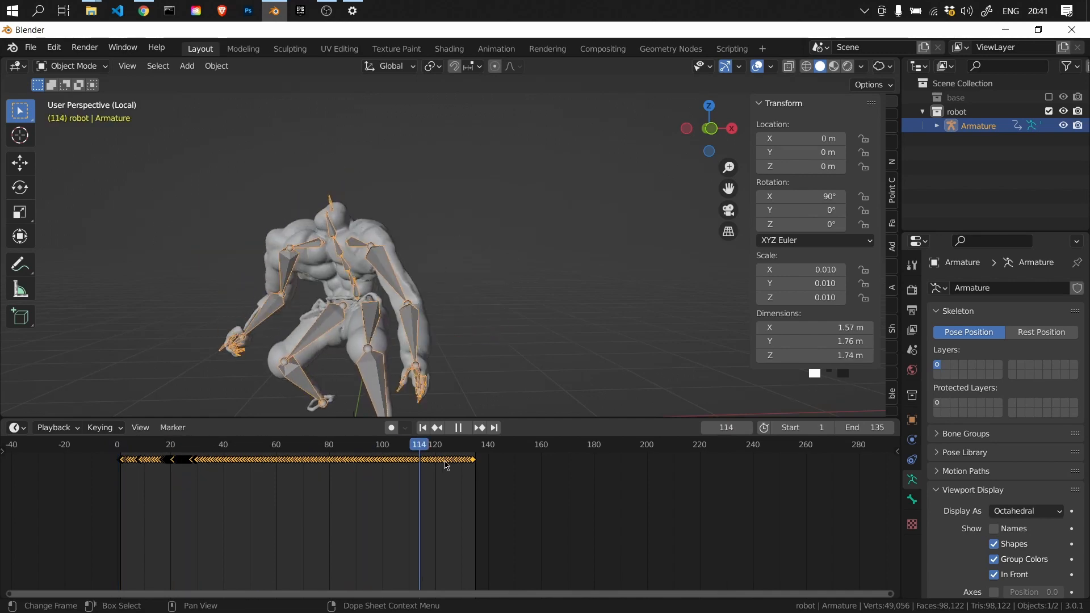
key("space")
left_click_drag(413, 450, 287, 460)
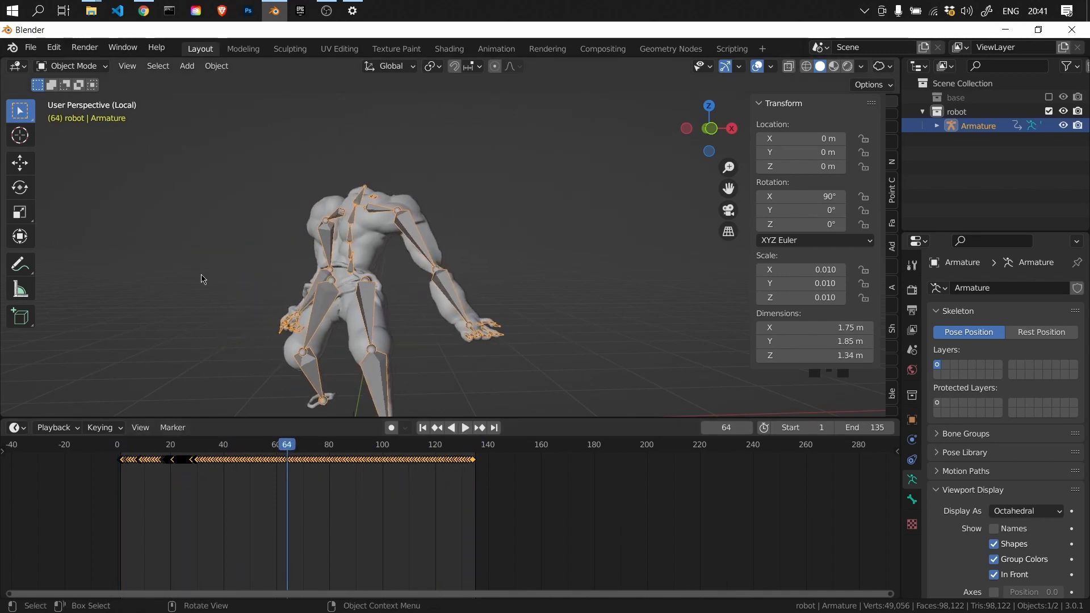
middle_click_drag(203, 278, 266, 276)
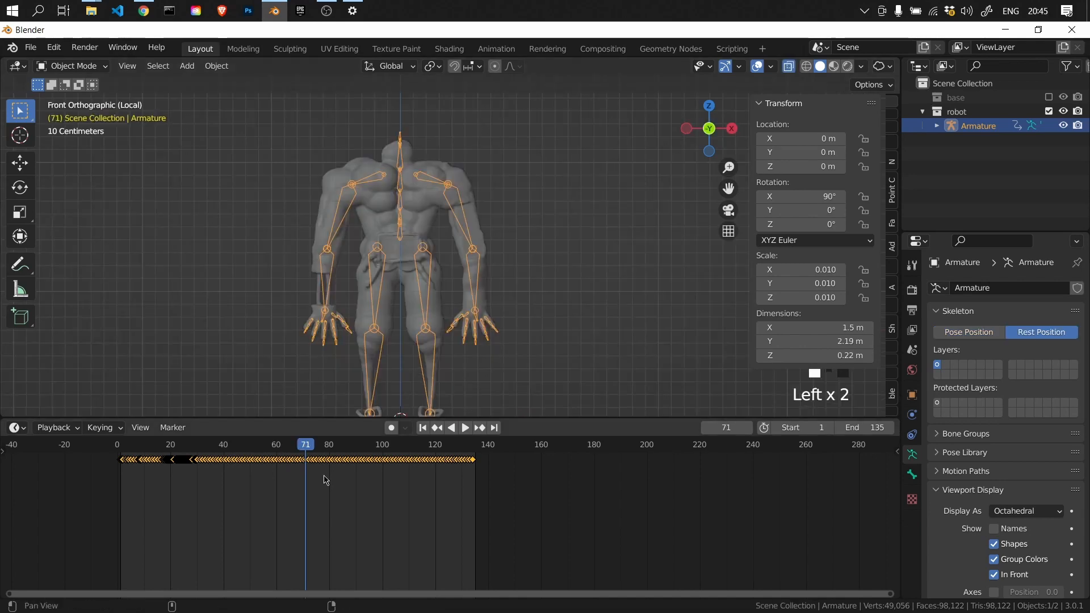
Switch to Mixamo in the browser and apply the Mma Kick animation to the robot
key("alt+Tab")
key("Tab")
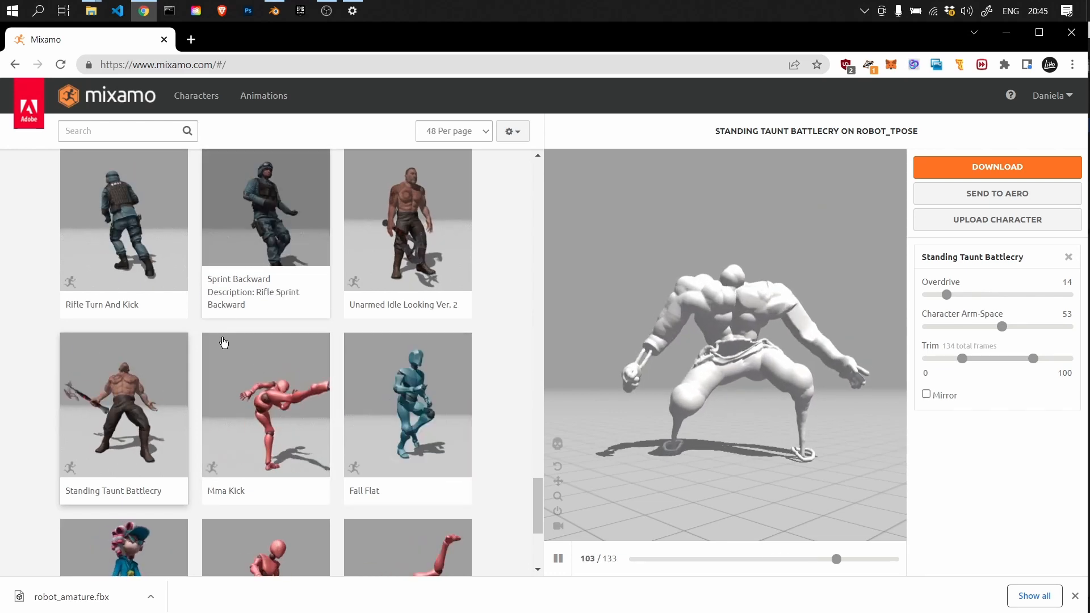
left_click(287, 374)
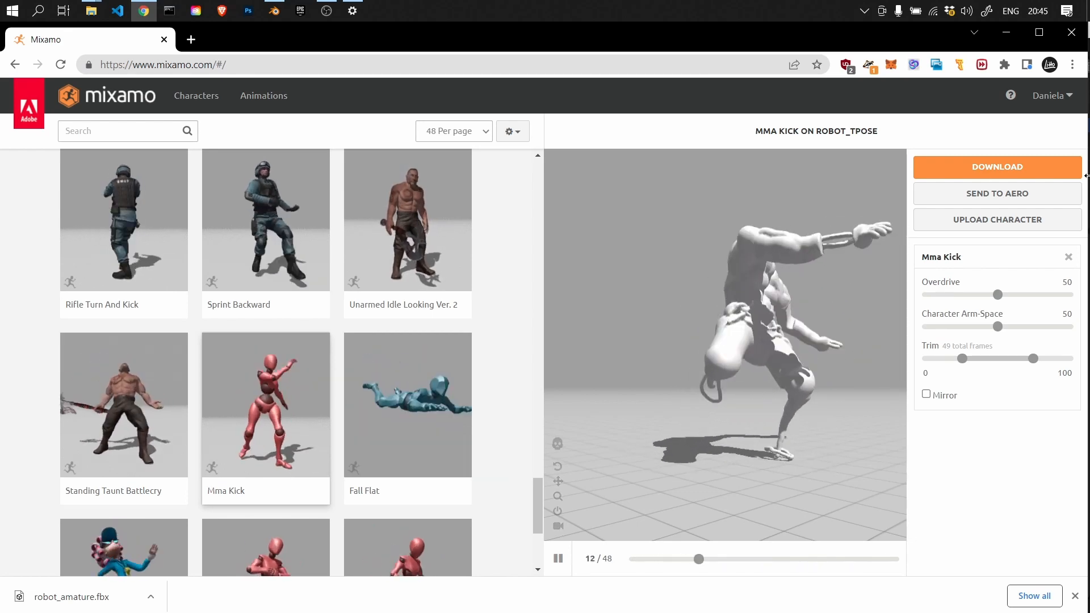
Set up the Mma Kick download as FBX Binary Without Skin, at 30 frames per second with no keyframe reduction
left_click(963, 168)
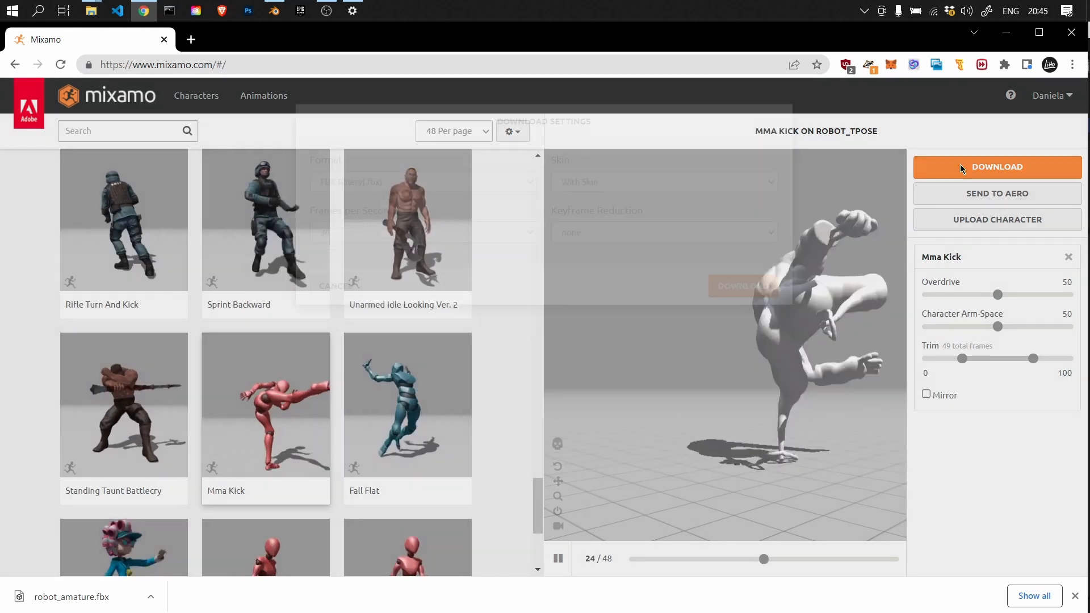
left_click(625, 231)
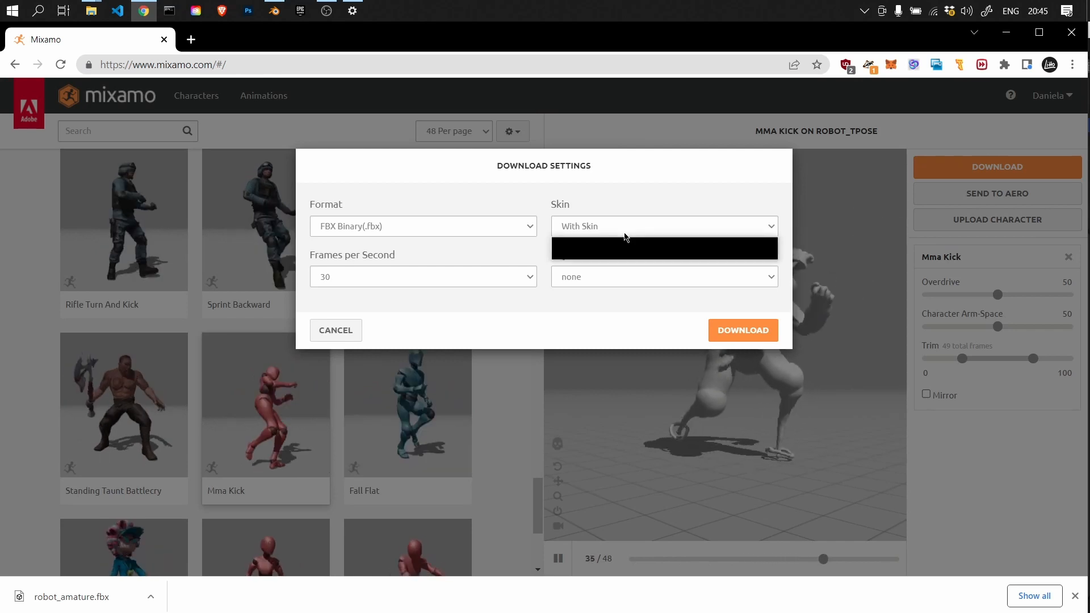
left_click(604, 254)
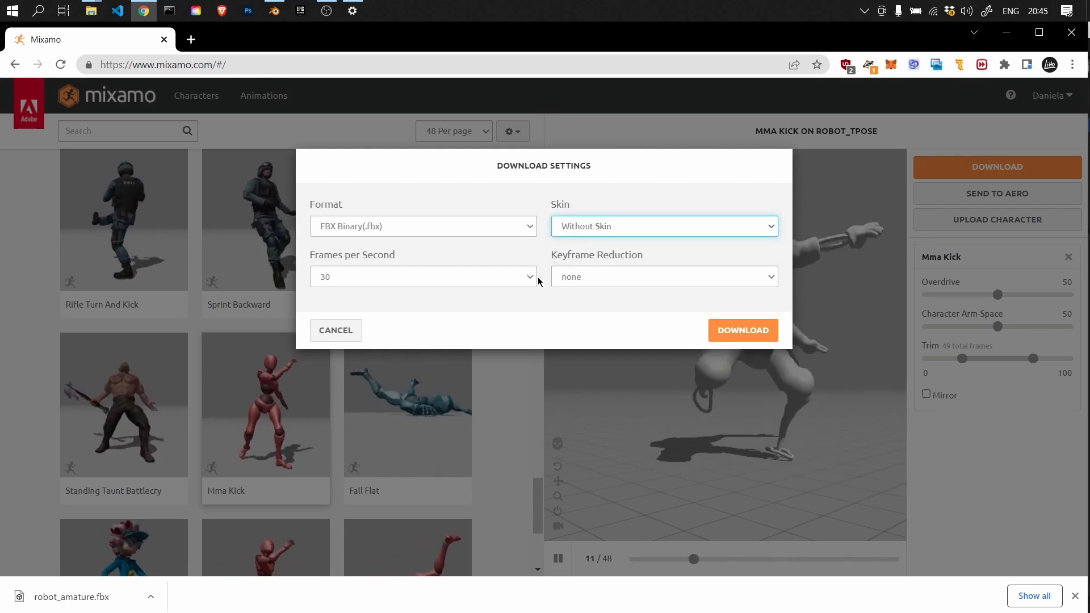
left_click(567, 278)
left_click(569, 278)
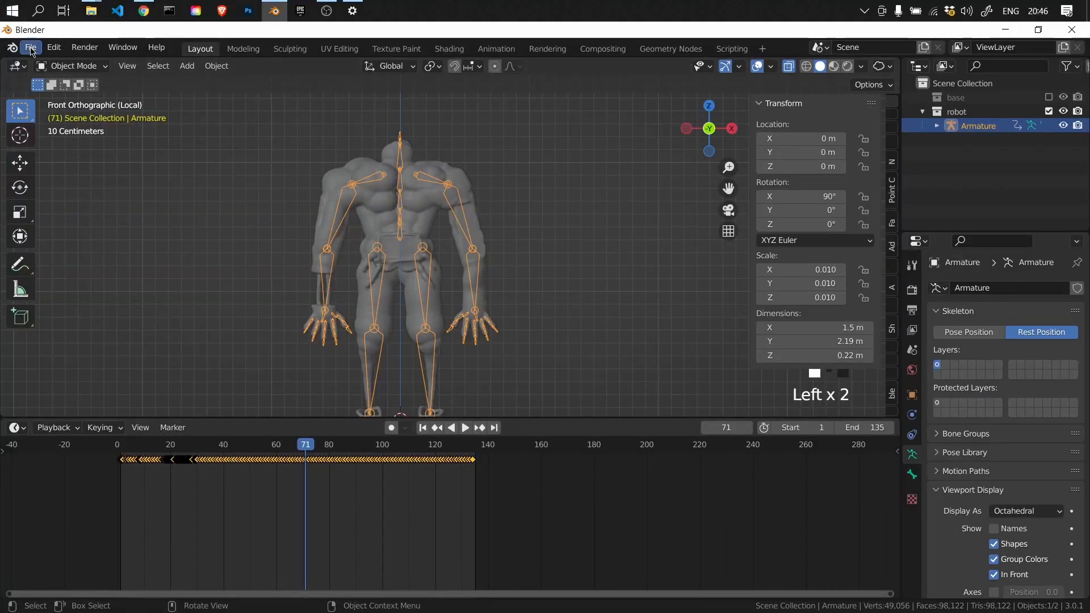
Switch to Blender and import AnimKick.fbx from L:\Blender_Workshop with the default FBX import settings
left_click(31, 48)
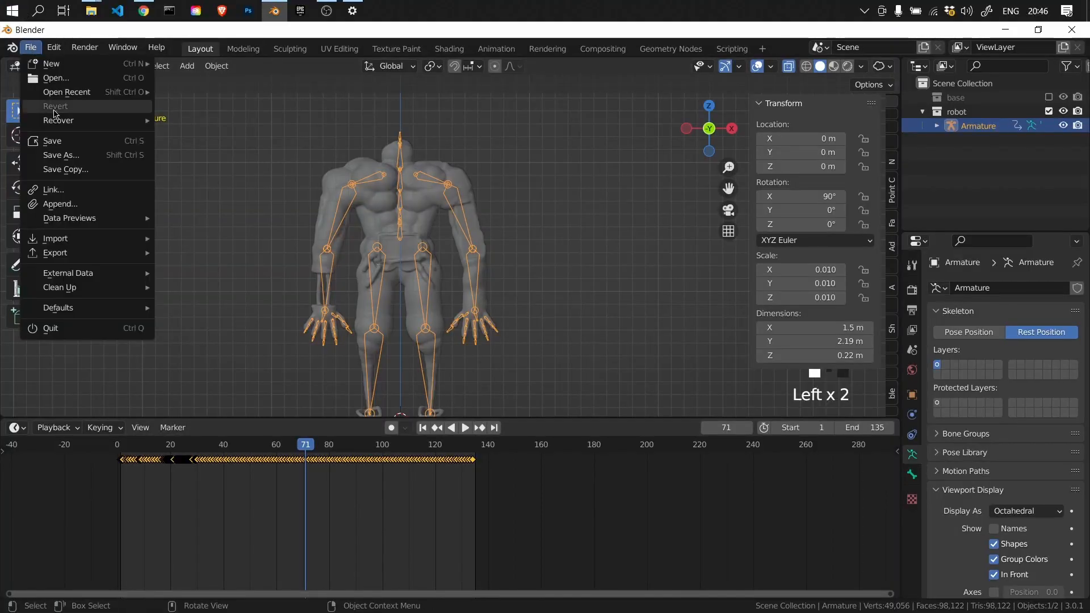
mouse_move(57, 239)
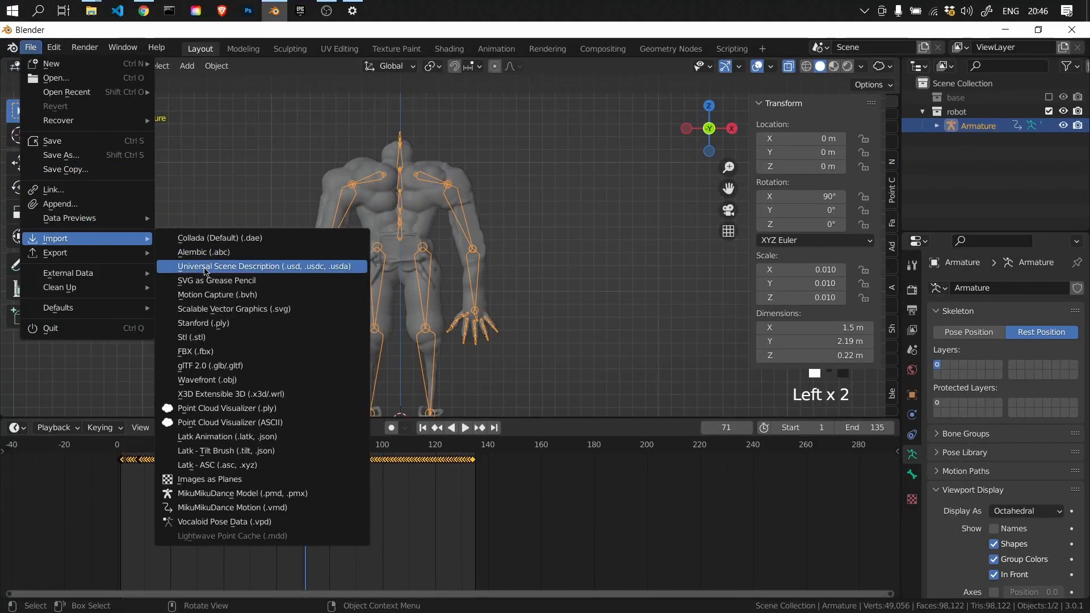
left_click(222, 353)
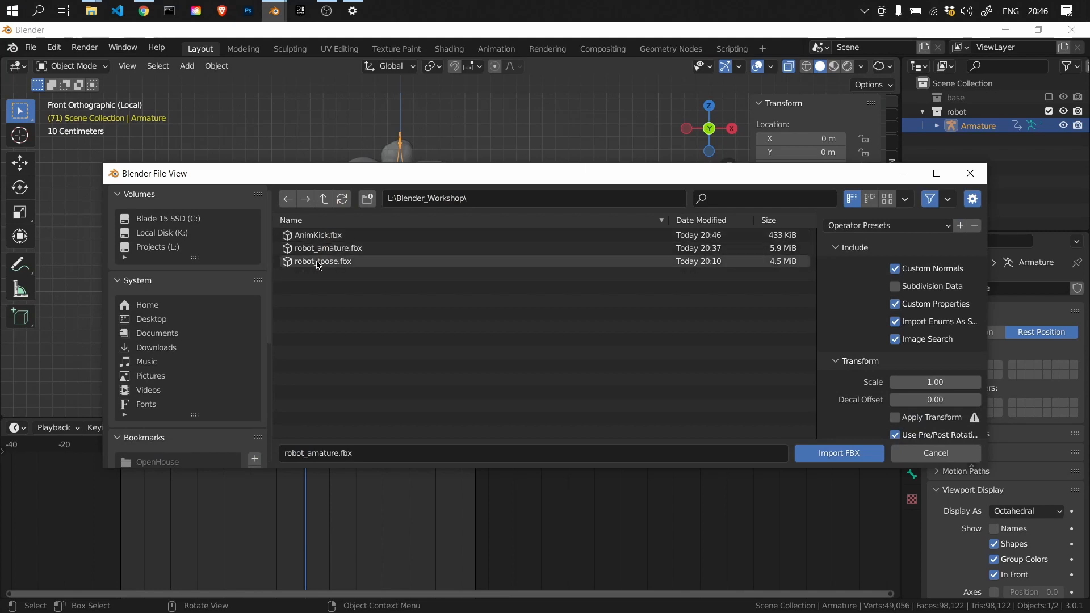
left_click(317, 236)
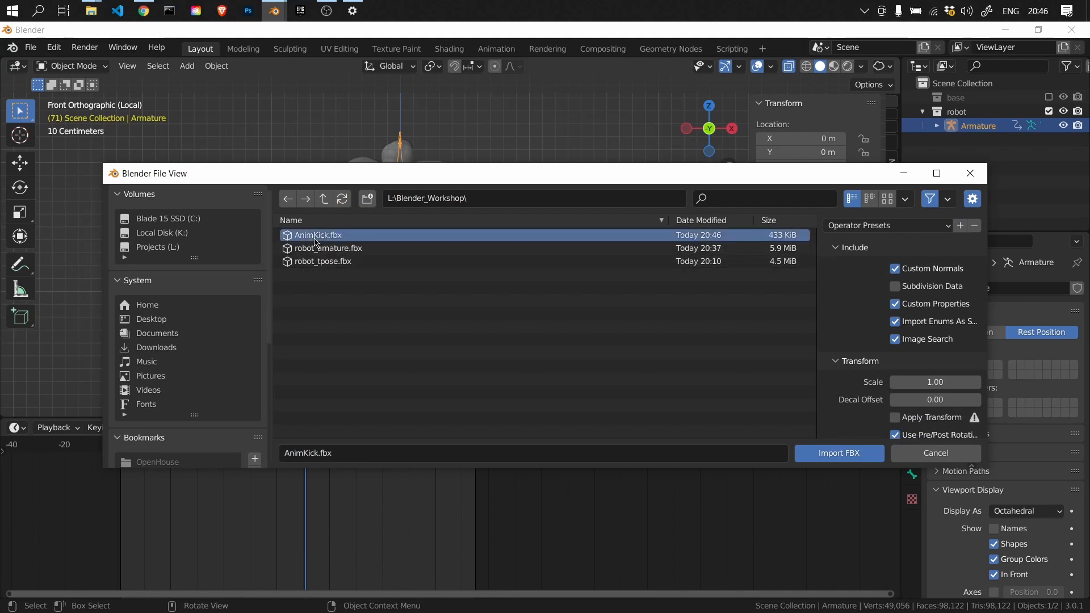
double_click(316, 241)
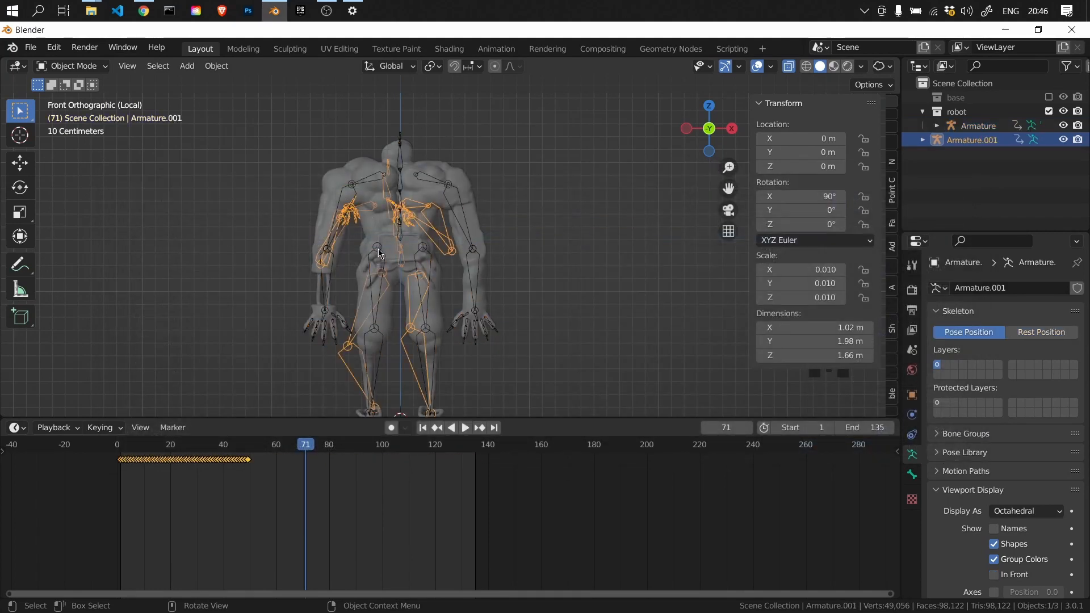
Isolate the imported kick armature in local view and play its animation
key("g")
right_click(204, 244)
scroll(205, 244, "down", 3)
key("slash")
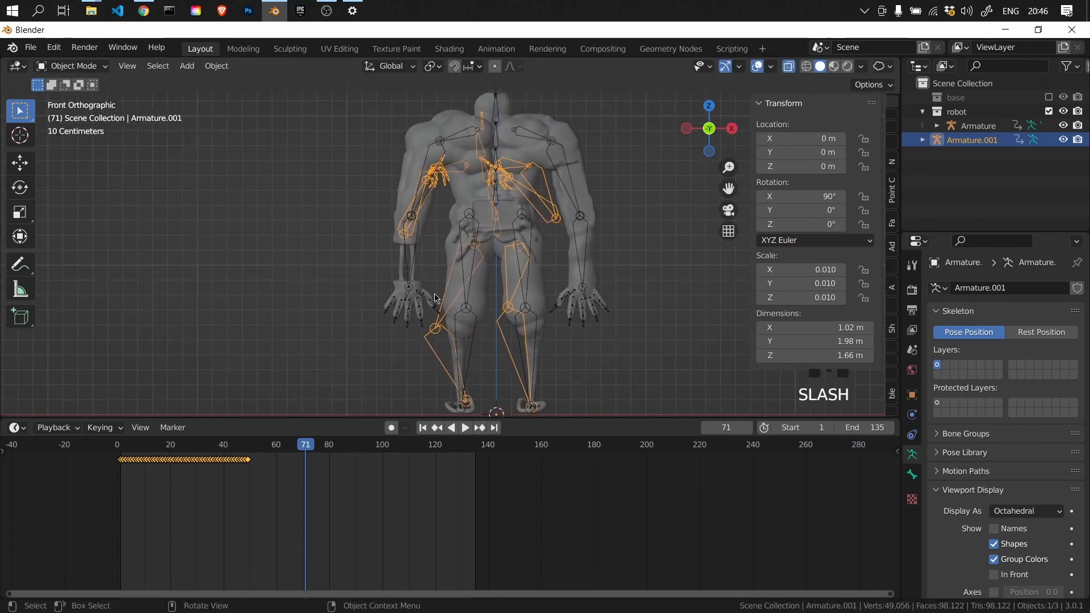
key("slash")
key("space")
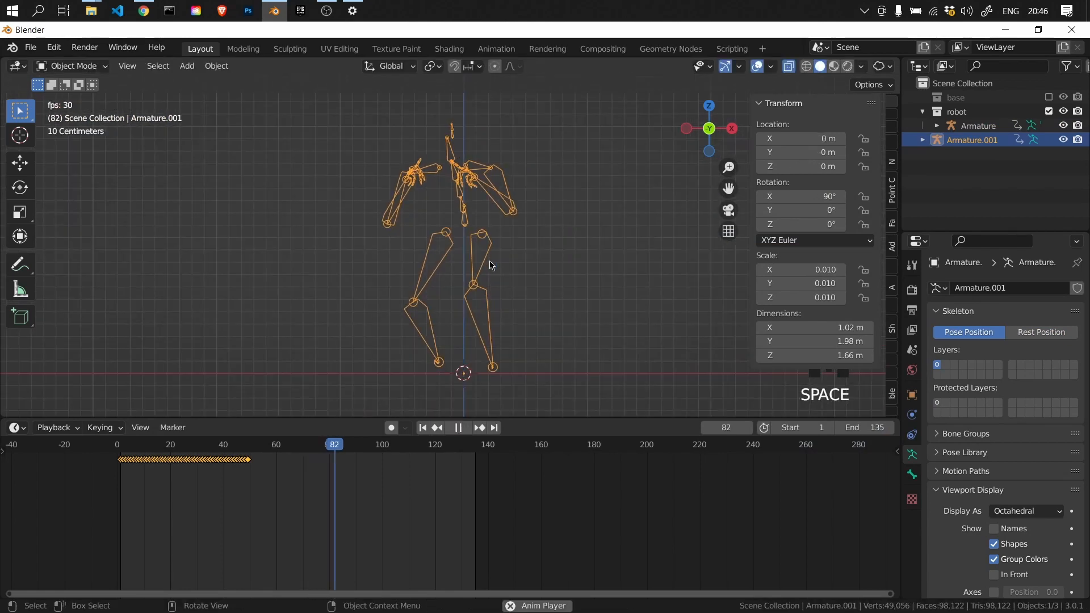
Scrub through the kick animation to its last keyframe and set the scene's end frame to 50
left_click(123, 445)
left_click_drag(171, 440, 247, 451)
key("space")
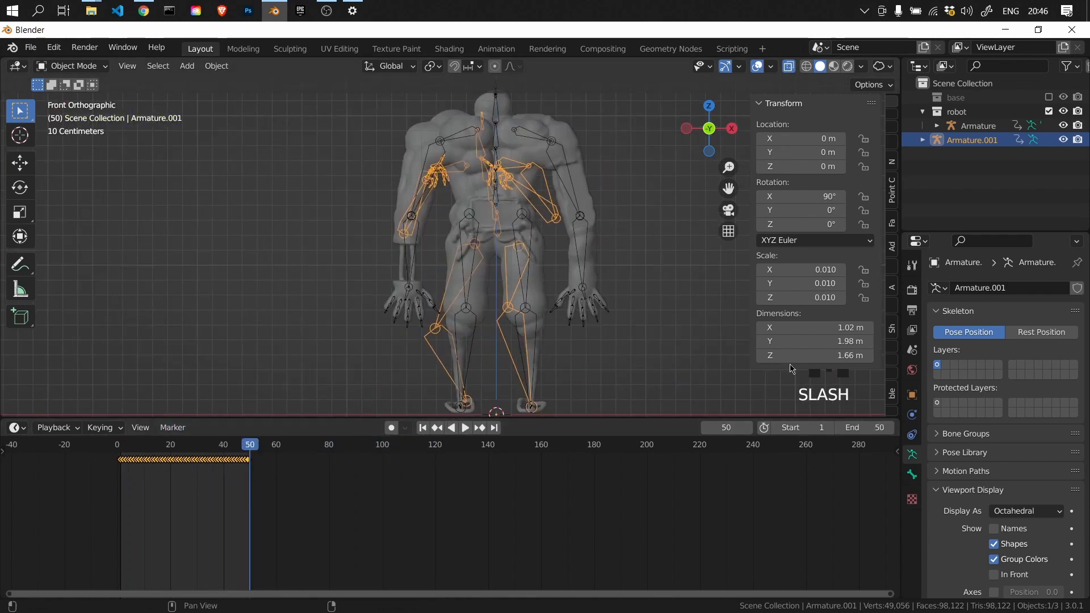
Put the kick armature in Rest Position and compare its bones with the robot's armature in Edit Mode
left_click(1026, 334)
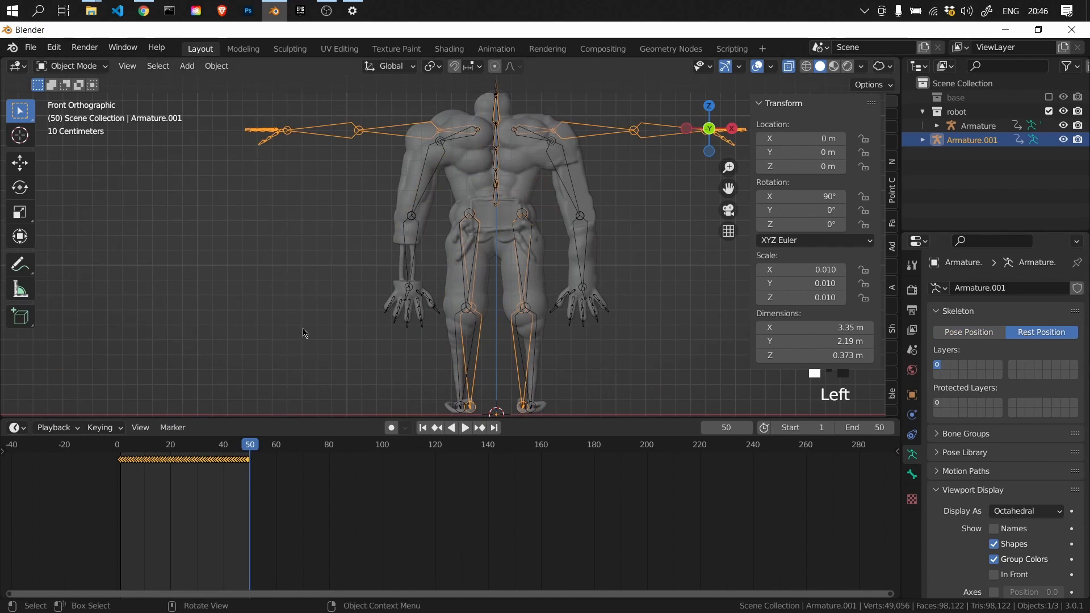
key("Tab")
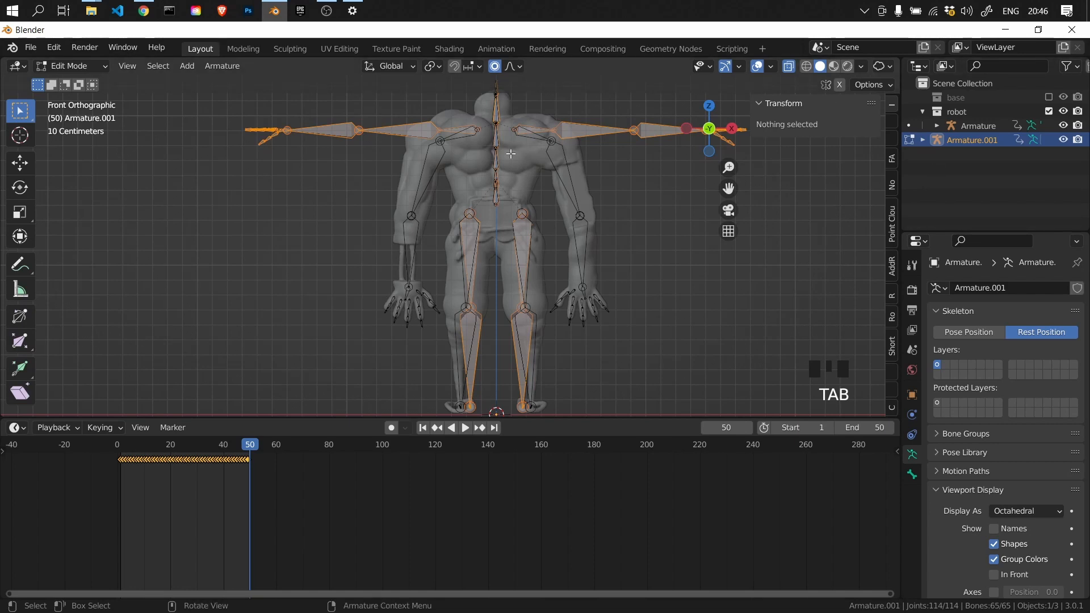
left_click(444, 151)
key("Tab")
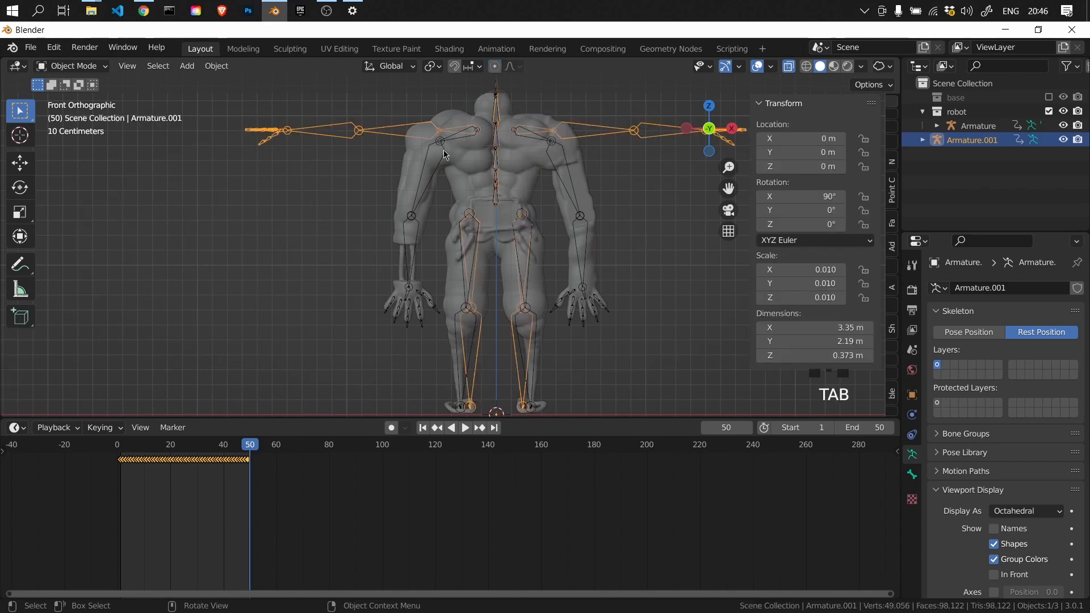
Select the robot's original armature and change the timeline to the Dope Sheet's Action Editor
left_click(444, 150)
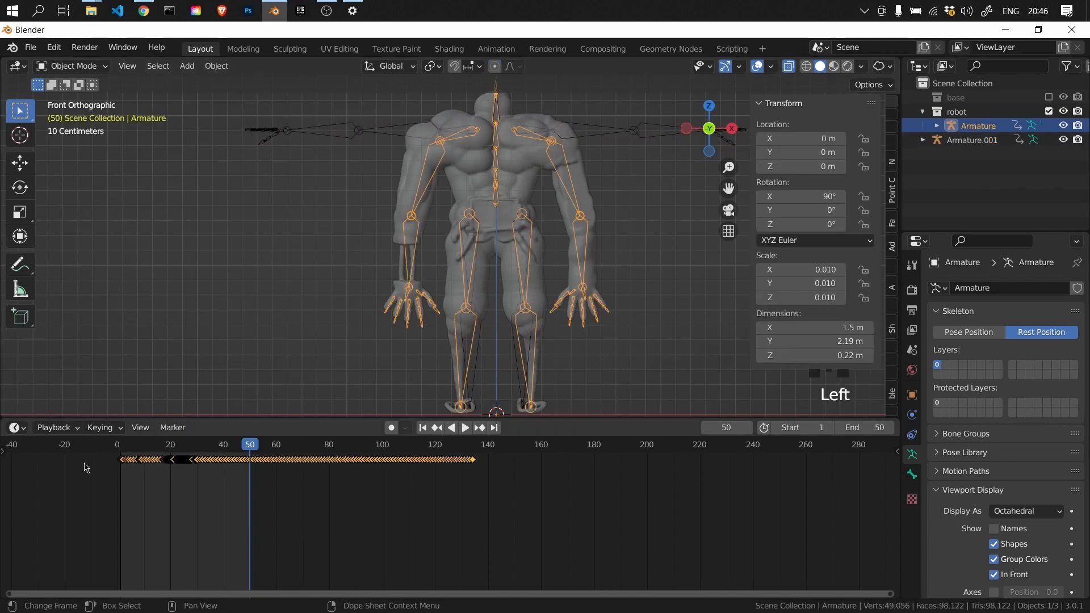
left_click(23, 427)
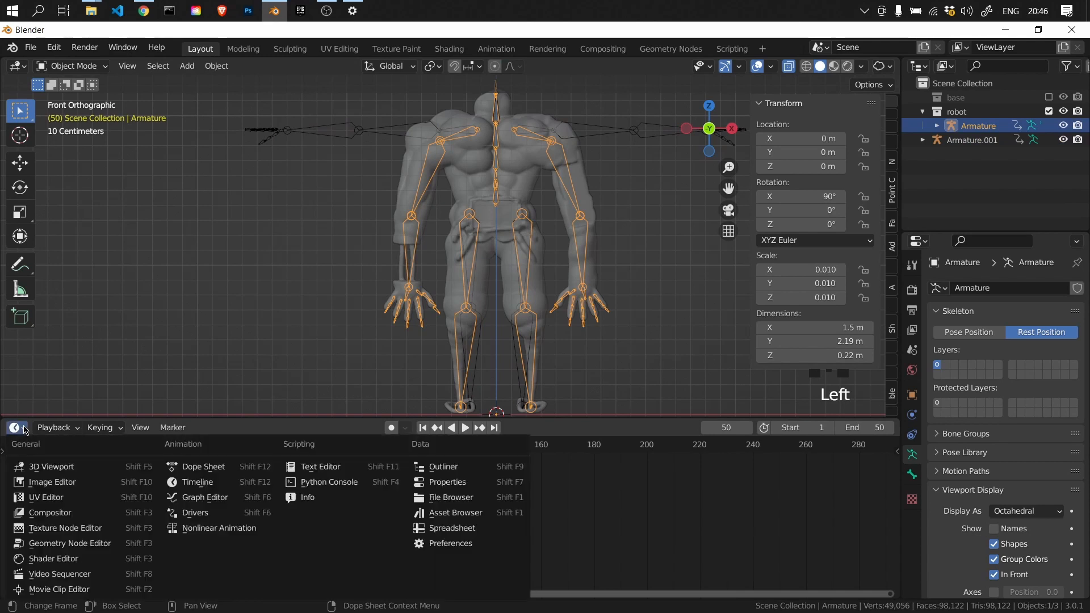
left_click(23, 428)
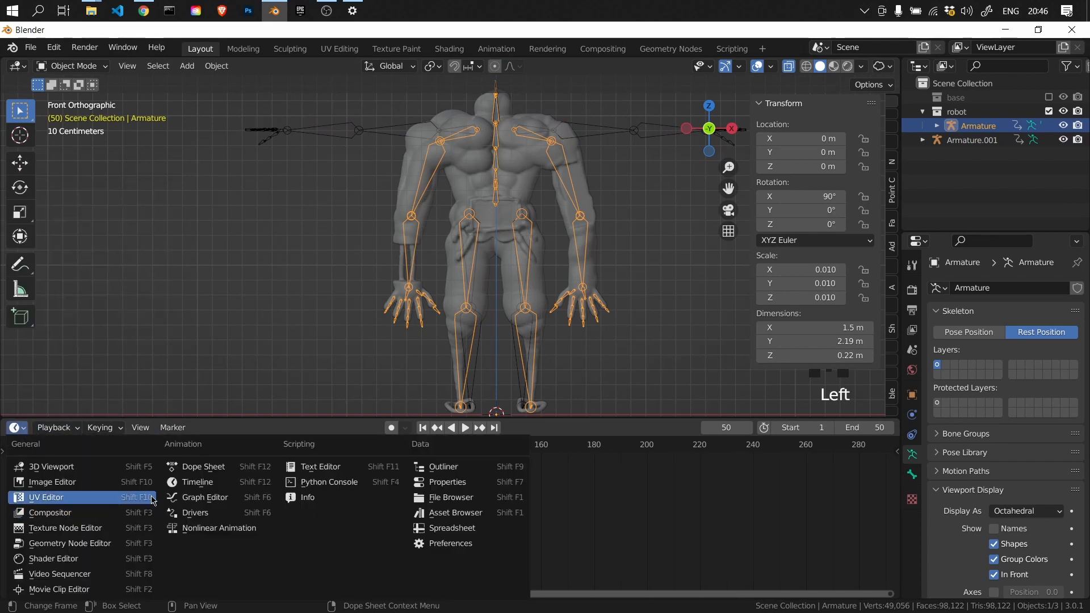
left_click(195, 471)
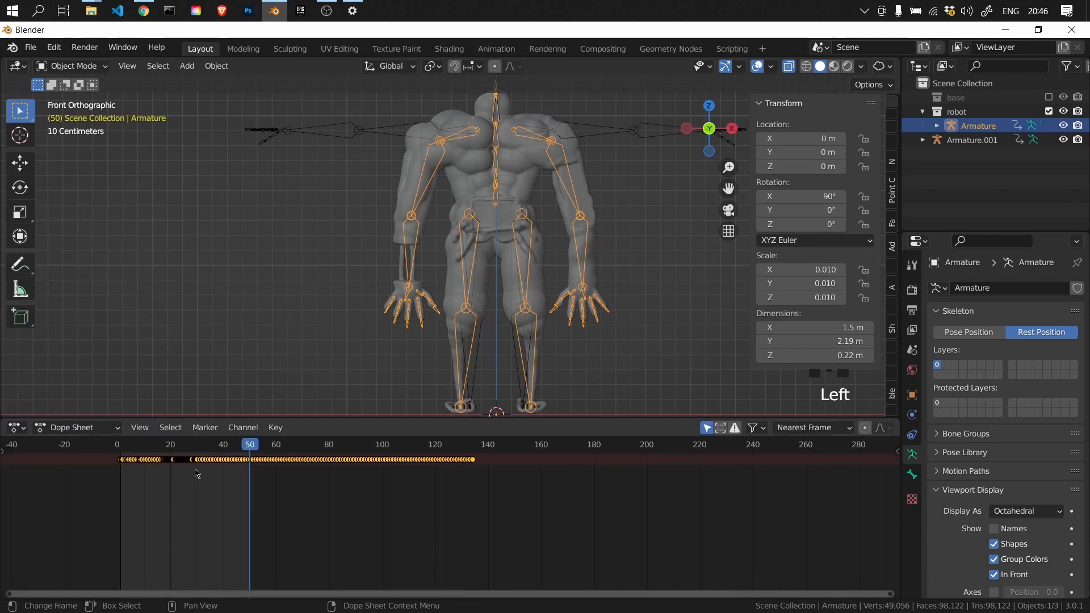
left_click(80, 428)
left_click(80, 457)
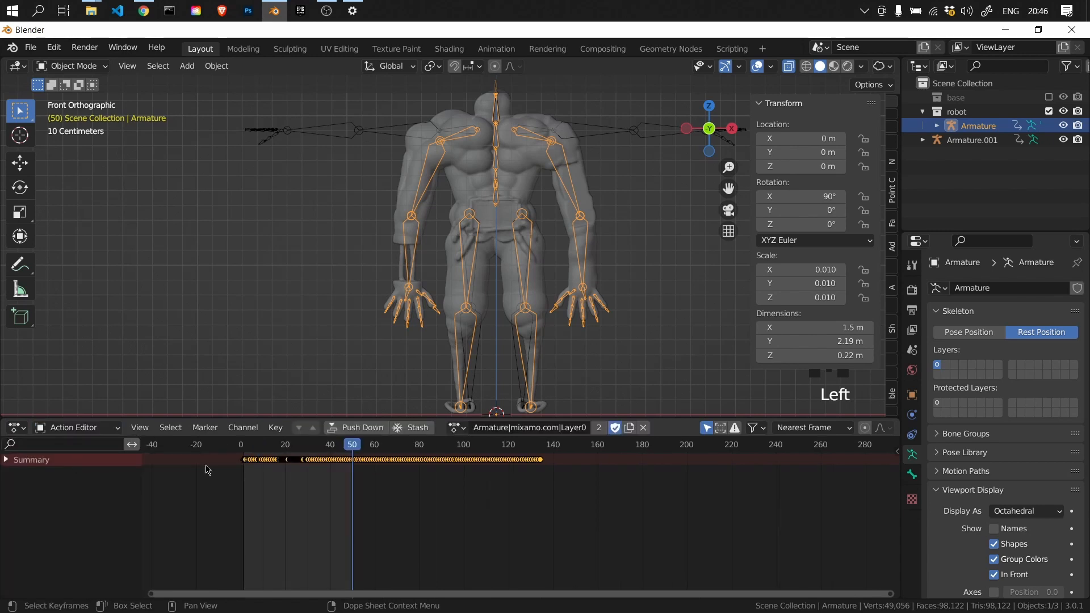
Check the list of actions available for the robot's armature and return the armature to Pose Position
left_click(464, 428)
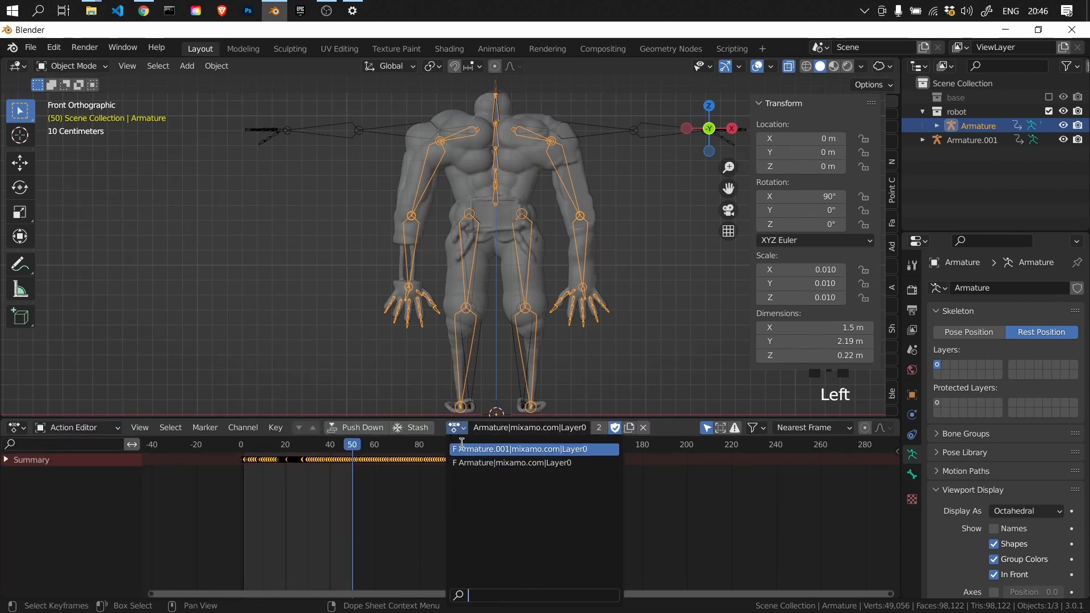
left_click(313, 510)
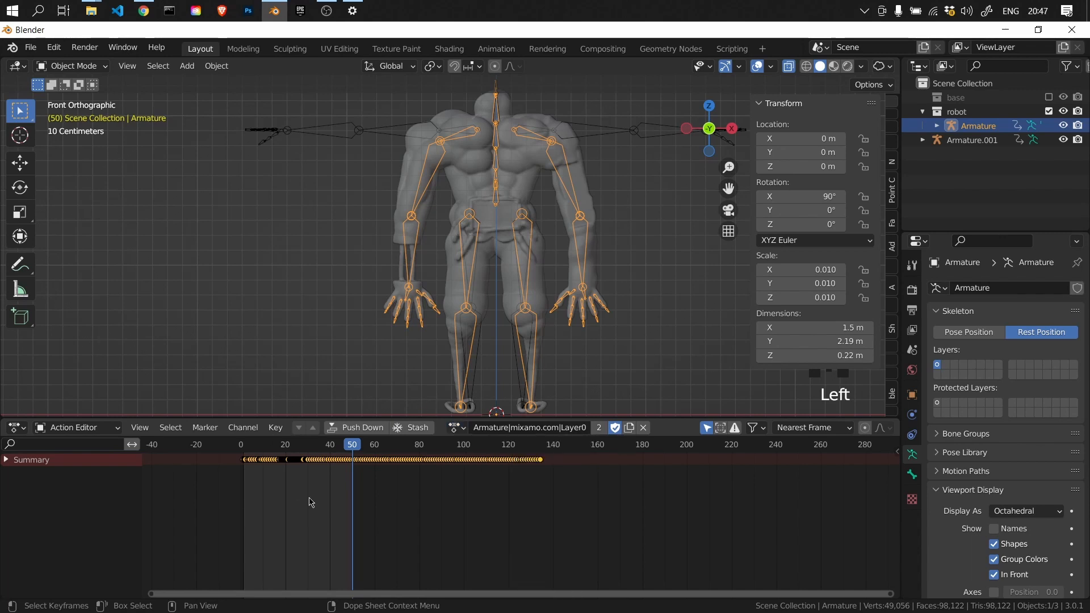
left_click(968, 332)
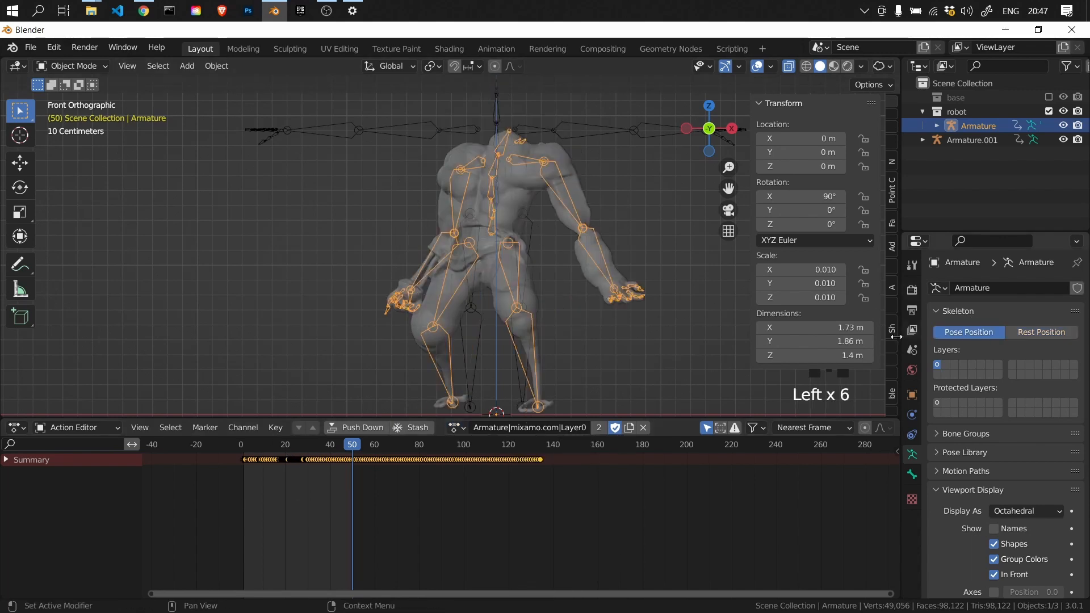
Scrub the robot's animation to frame 21 and rename its action as scream
mouse_move(290, 450)
left_mouse_down()
mouse_move(475, 451)
mouse_move(287, 453)
left_mouse_up()
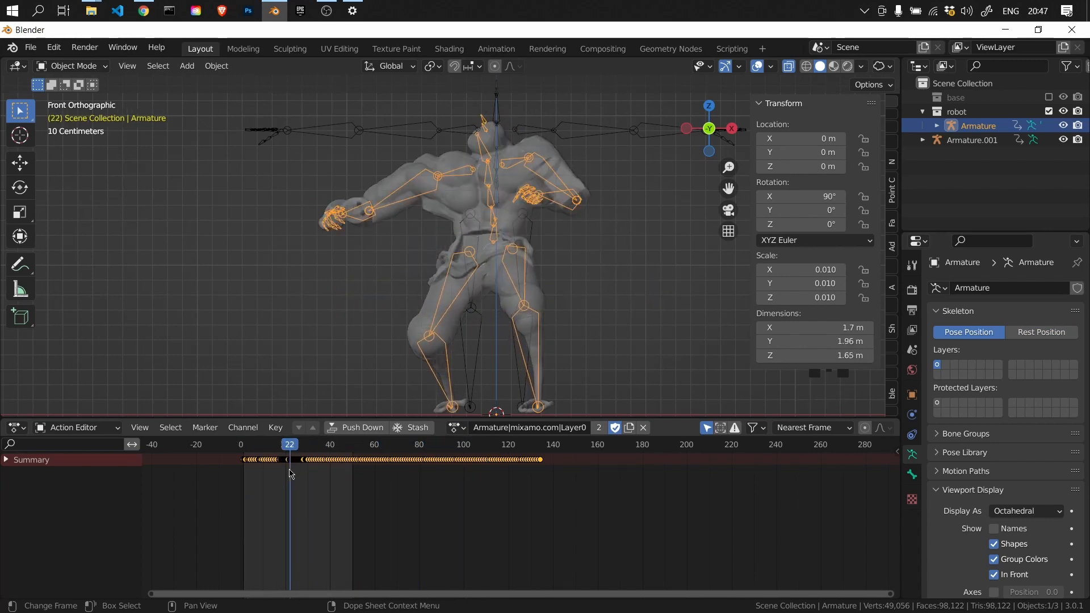
left_click(551, 427)
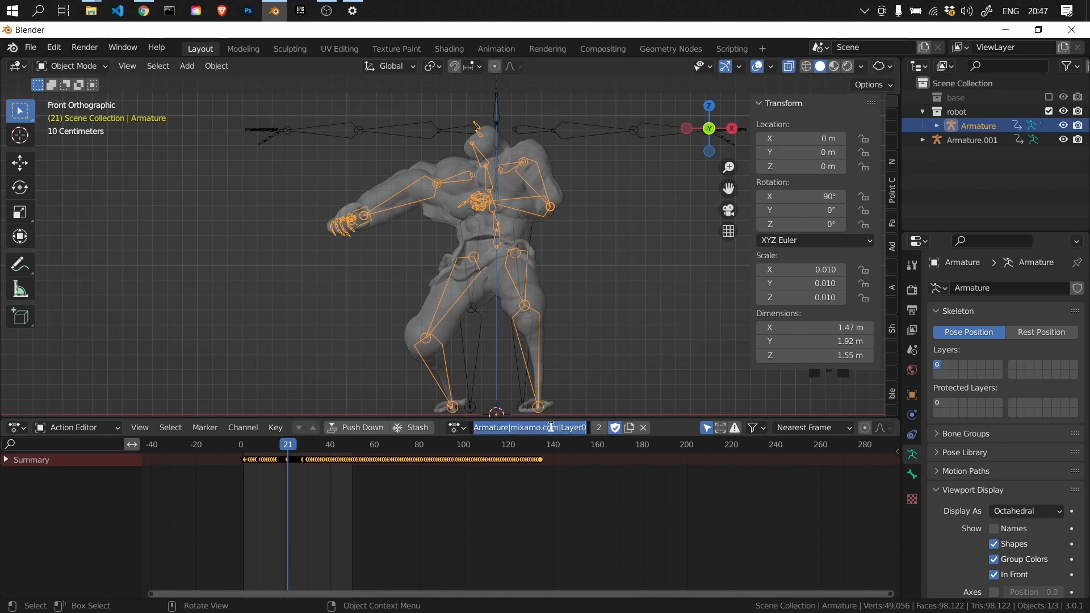
type("screm")
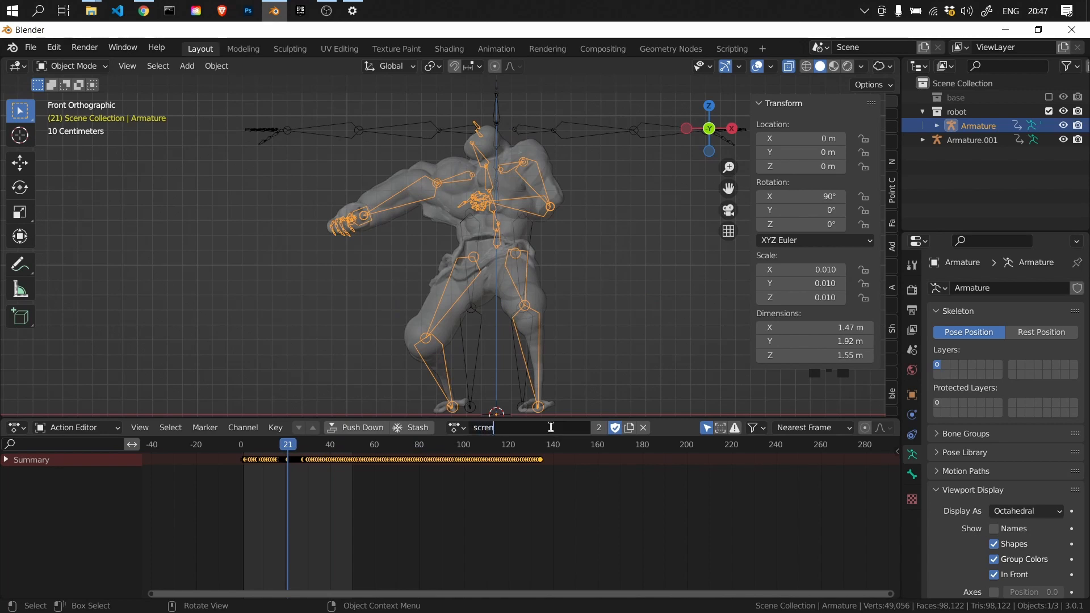
key("Return")
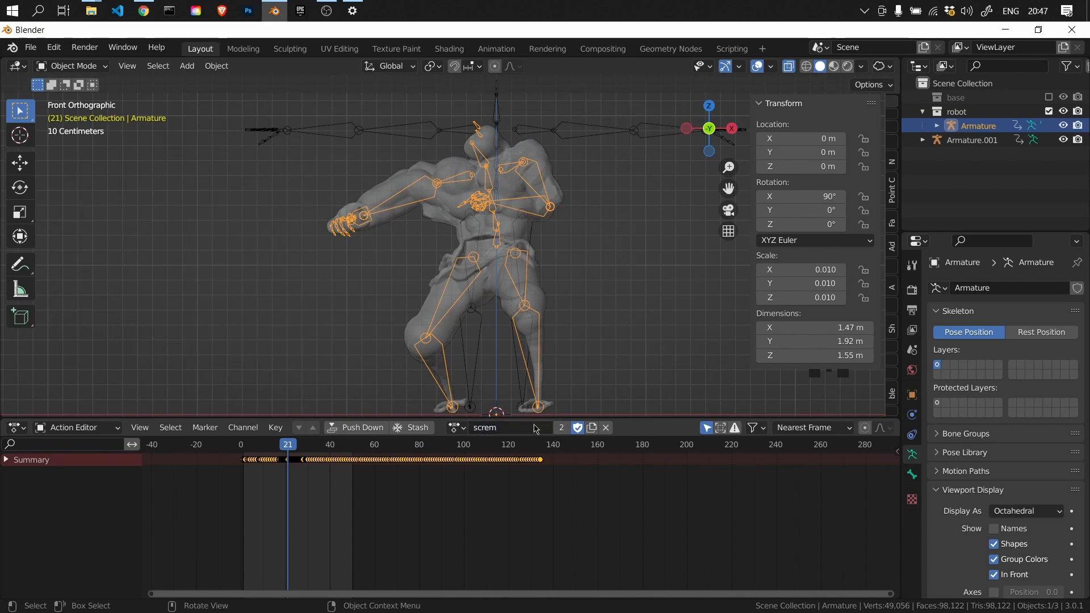
left_click(490, 426)
type("a")
left_click(492, 432)
Assign the Armature.001|mixamo.com|Layer0 action to the robot's armature and inspect the mesh deformation at frame 24
left_click(458, 430)
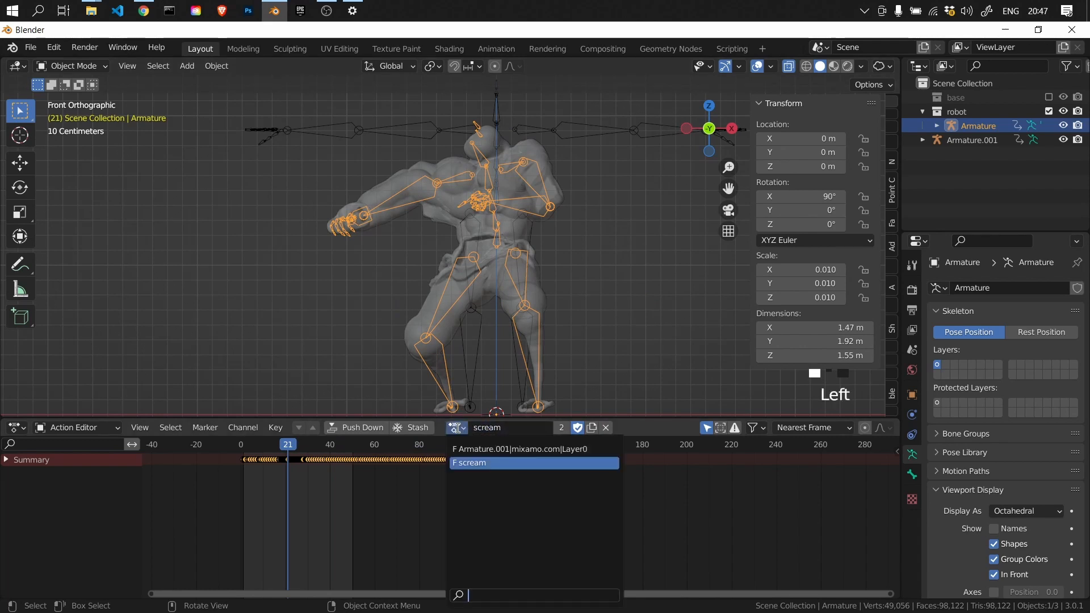
left_click(476, 449)
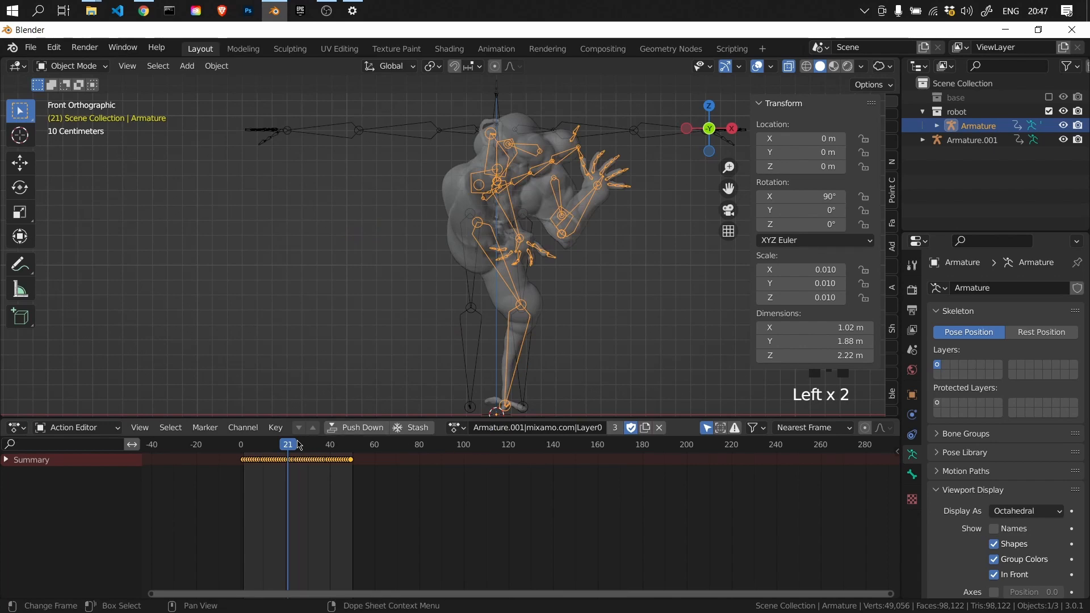
mouse_move(291, 452)
left_mouse_down()
mouse_move(346, 454)
mouse_move(237, 454)
mouse_move(316, 454)
mouse_move(294, 454)
left_mouse_up()
middle_click_drag(499, 303, 431, 318)
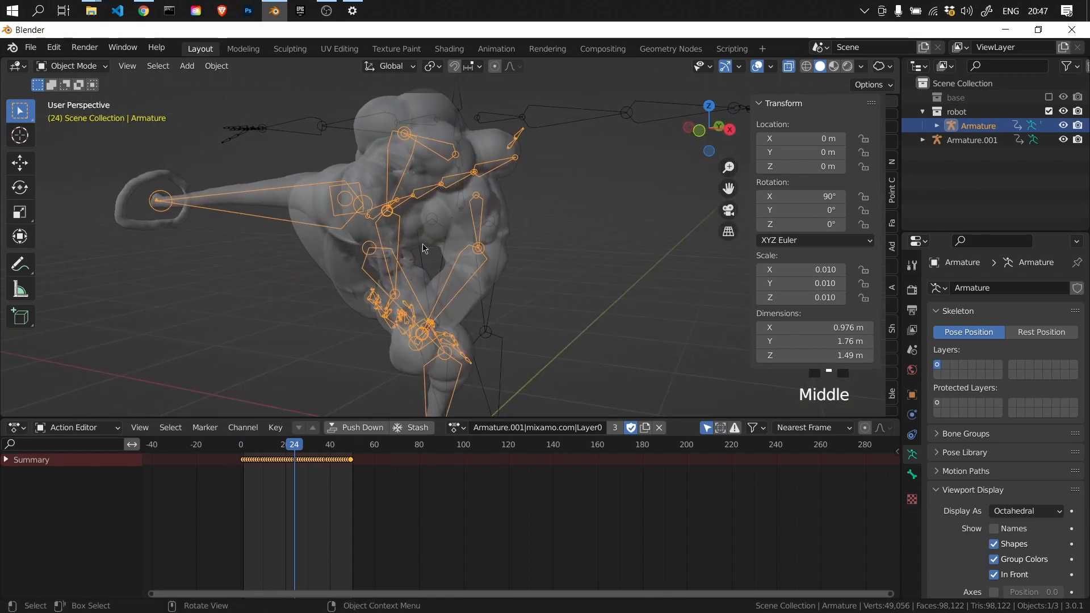
mouse_move(304, 194)
middle_mouse_down()
mouse_move(360, 223)
mouse_move(360, 209)
mouse_move(239, 167)
mouse_move(267, 196)
mouse_move(288, 198)
middle_mouse_up()
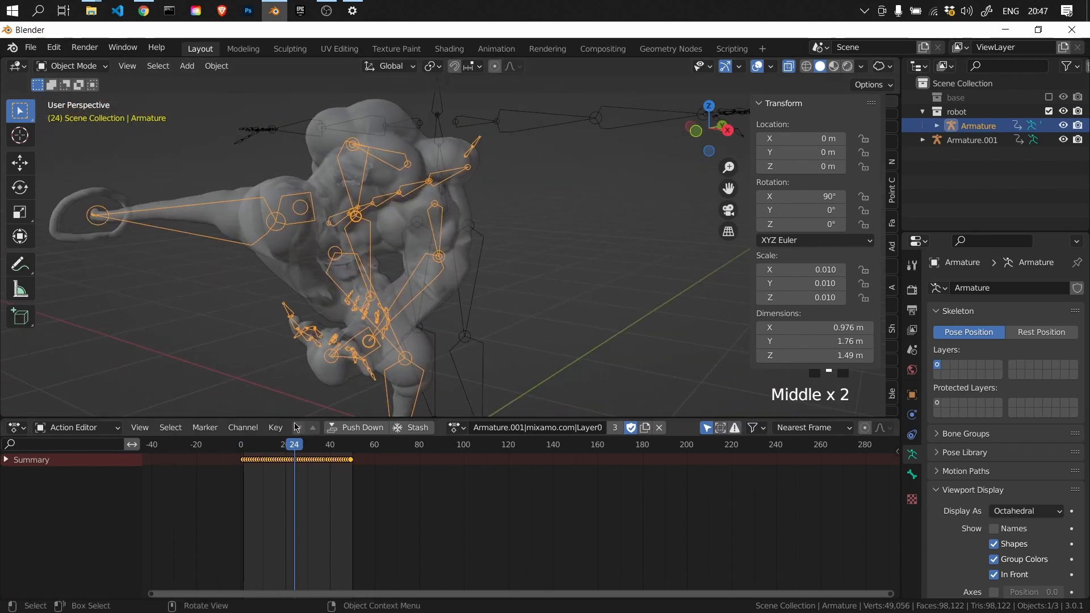
Put the robot's armature in Rest Position at frame 0 and compare its arm bones with those of the kick armature
left_click(1028, 334)
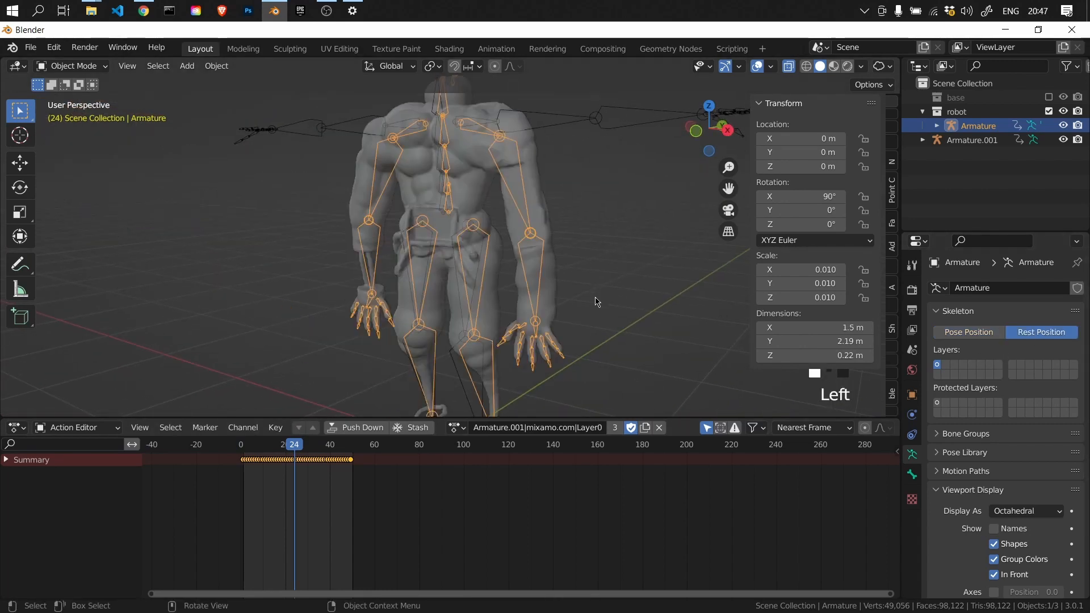
left_click_drag(294, 444, 241, 444)
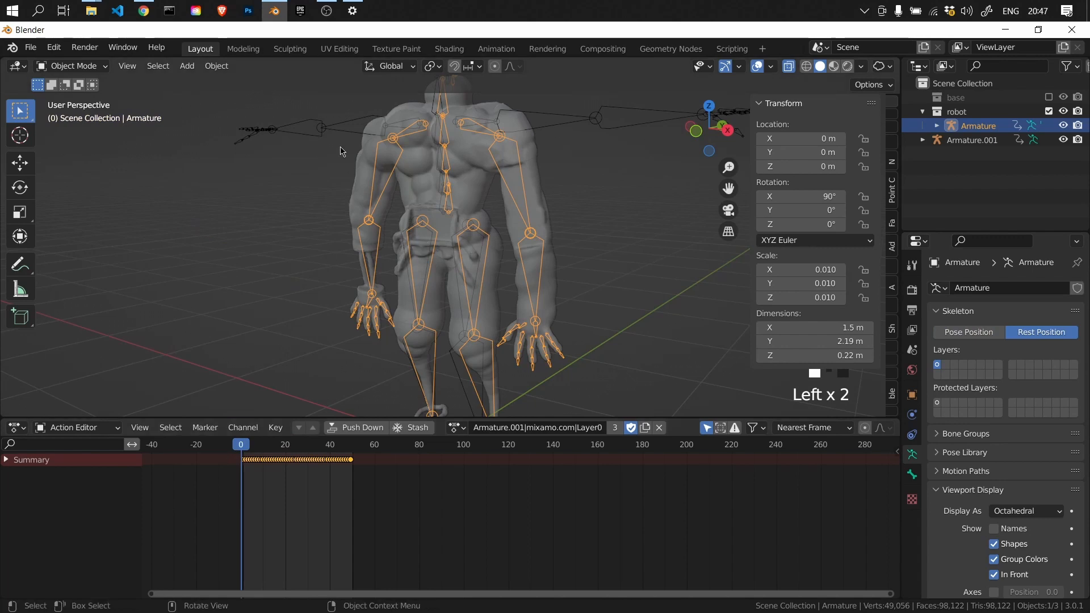
left_click(307, 131)
middle_click_drag(288, 170, 345, 170)
left_click(420, 149)
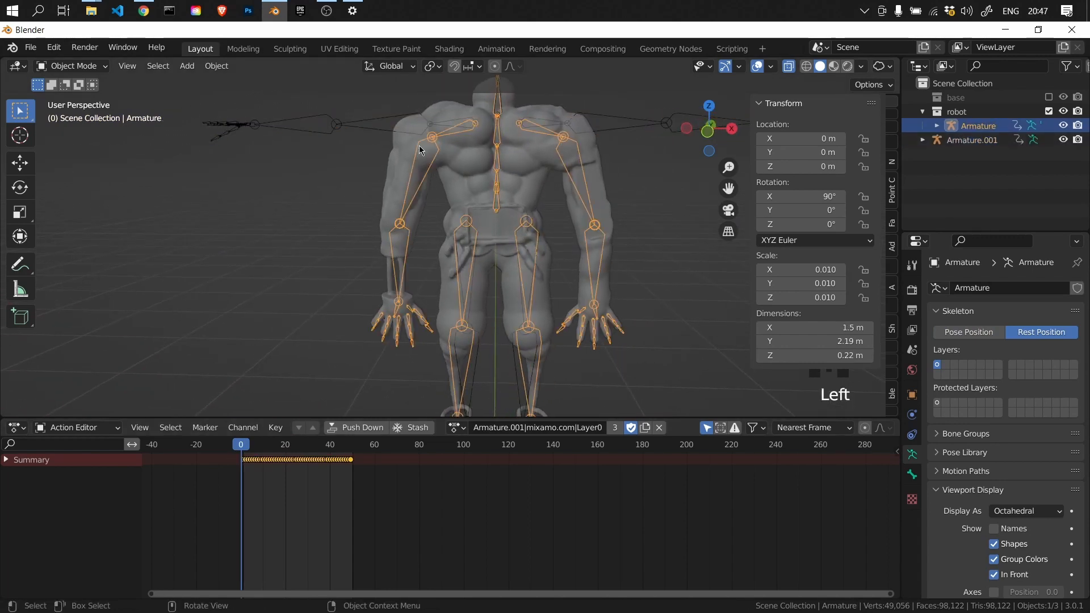
left_click(420, 151)
left_click(420, 151)
left_click(408, 146)
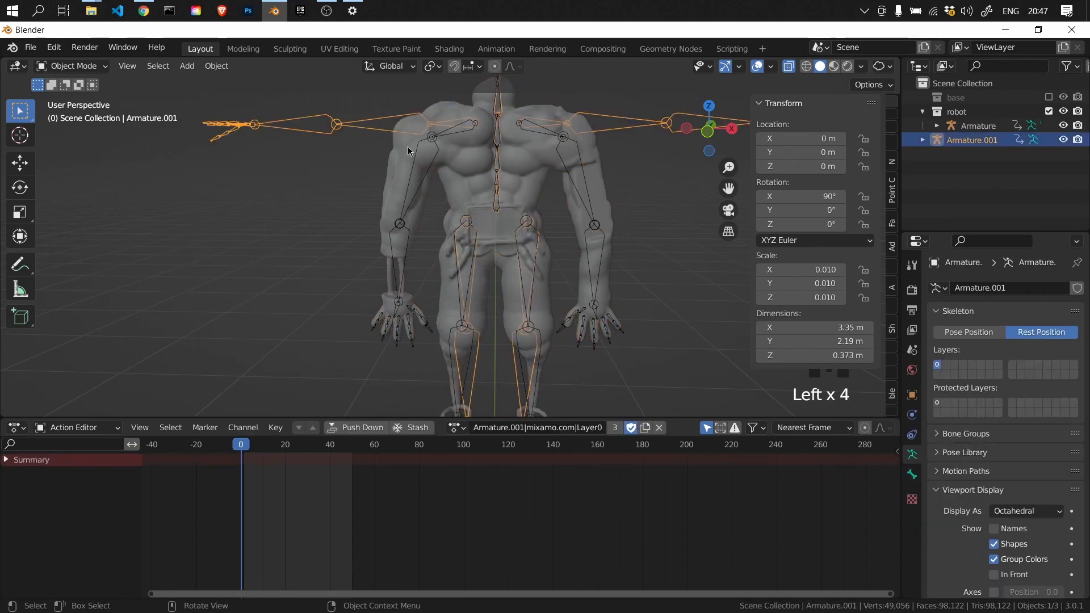
left_click(413, 152)
left_click(344, 125)
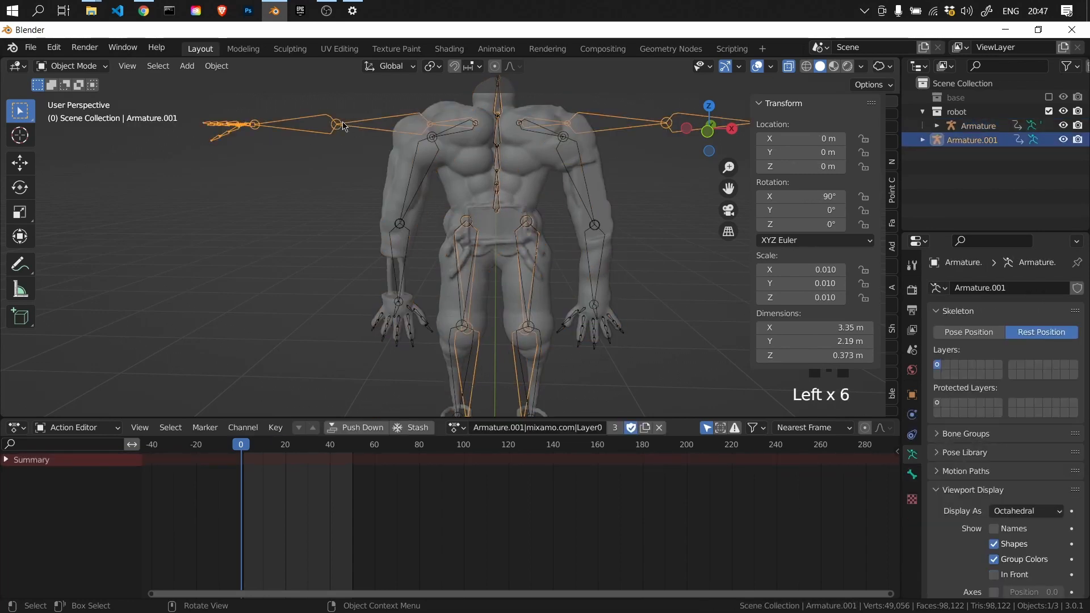
left_click(416, 150)
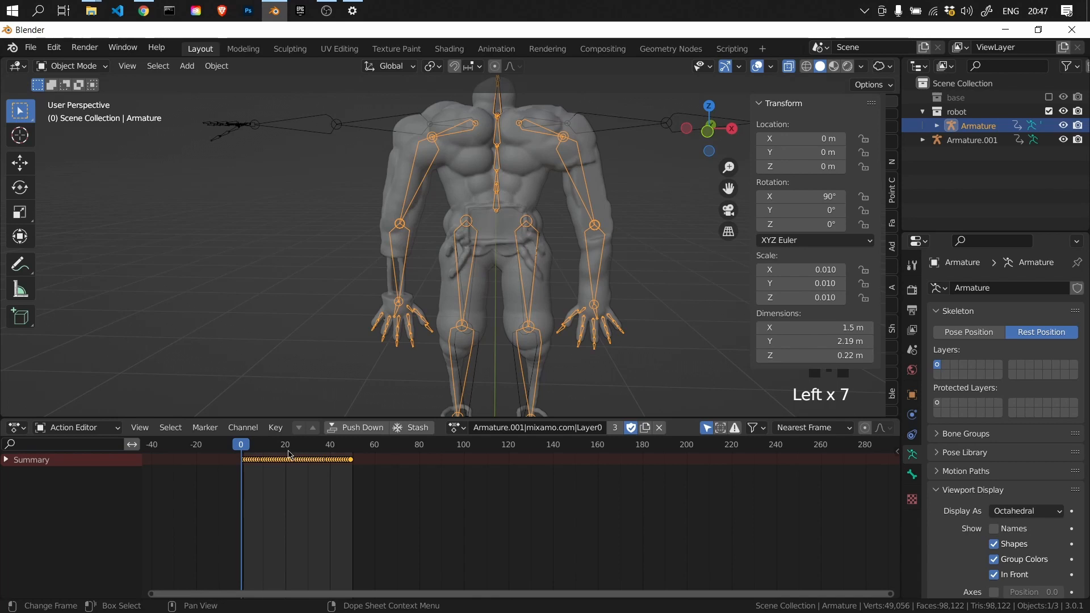
Return the robot's armature to Pose Position and examine its pose at frame 0
left_click_drag(289, 454, 241, 442)
left_click(969, 330)
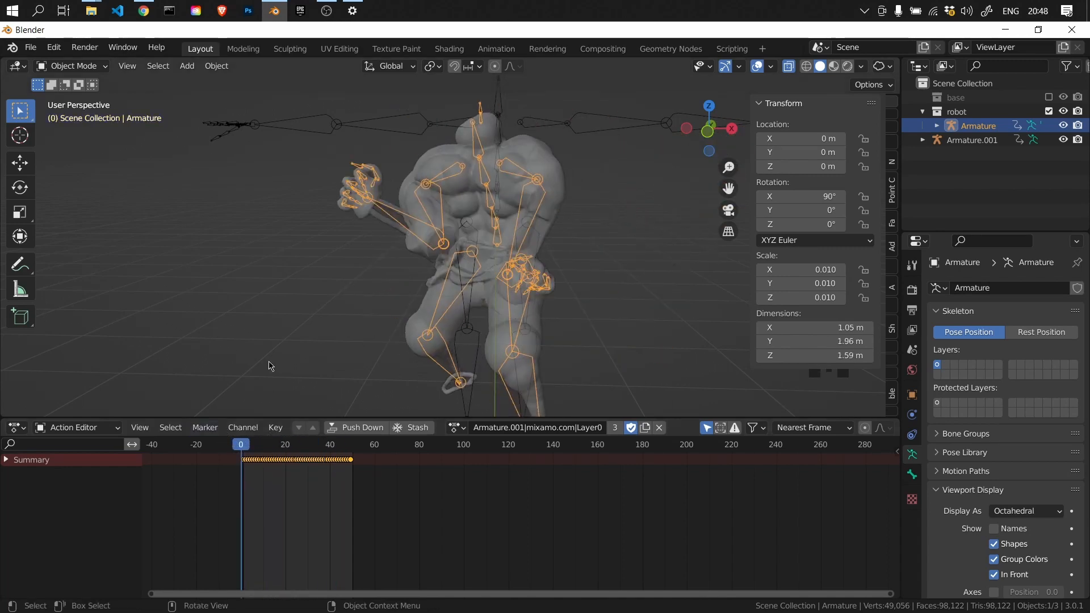
middle_click_drag(270, 182, 285, 163)
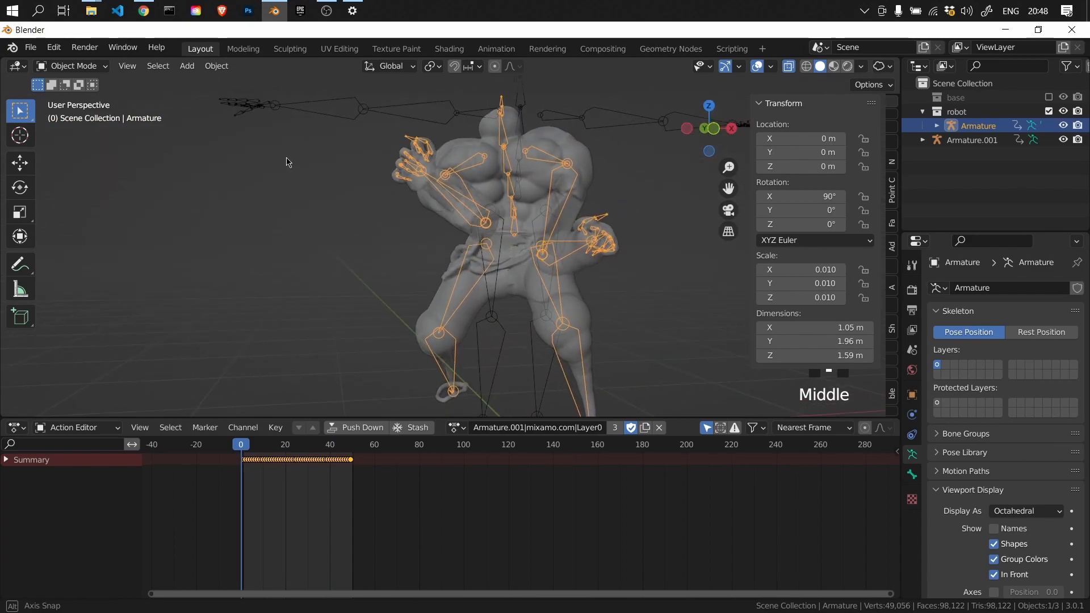
In robot_character_Retargeting.blend at frame 1, rotate the right upper-arm bone about 80° and the left about -78° into a T-pose
key("alt+Tab")
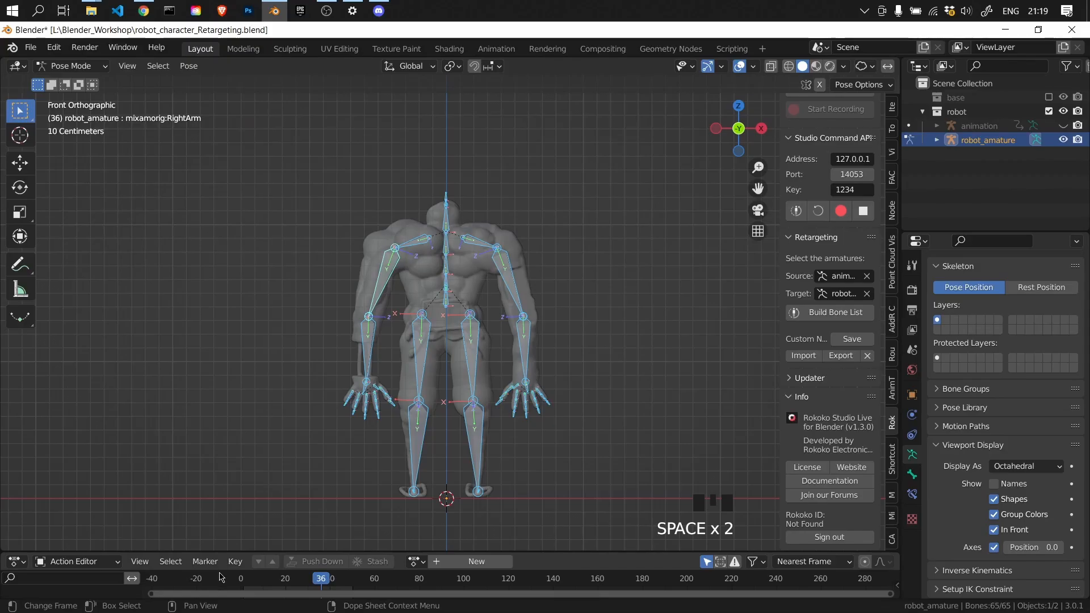
left_click(244, 582)
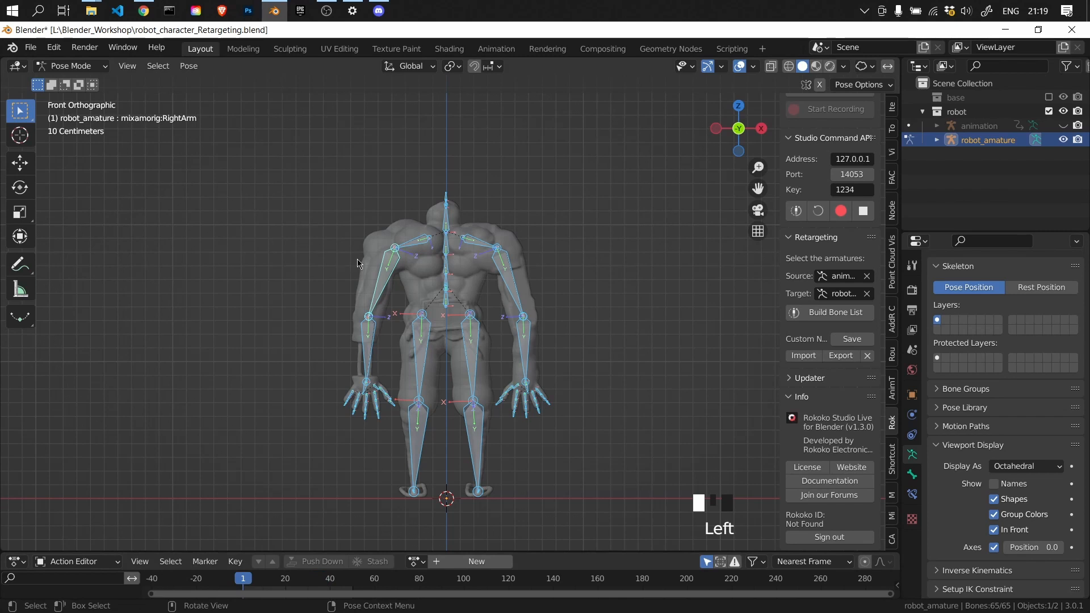
left_click(384, 268)
key("r")
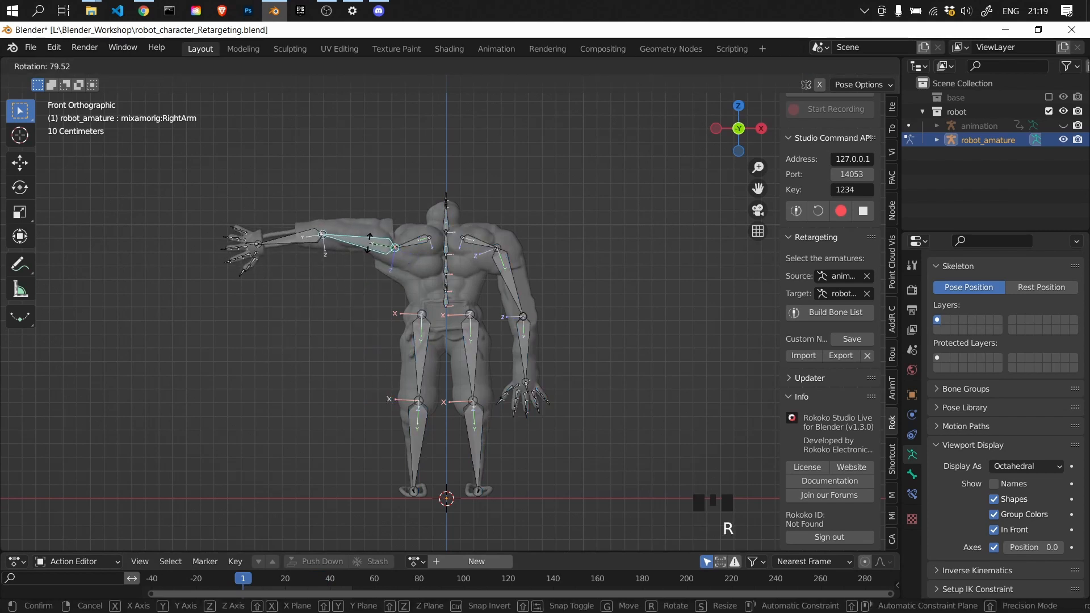
left_click(372, 251)
left_click(509, 282)
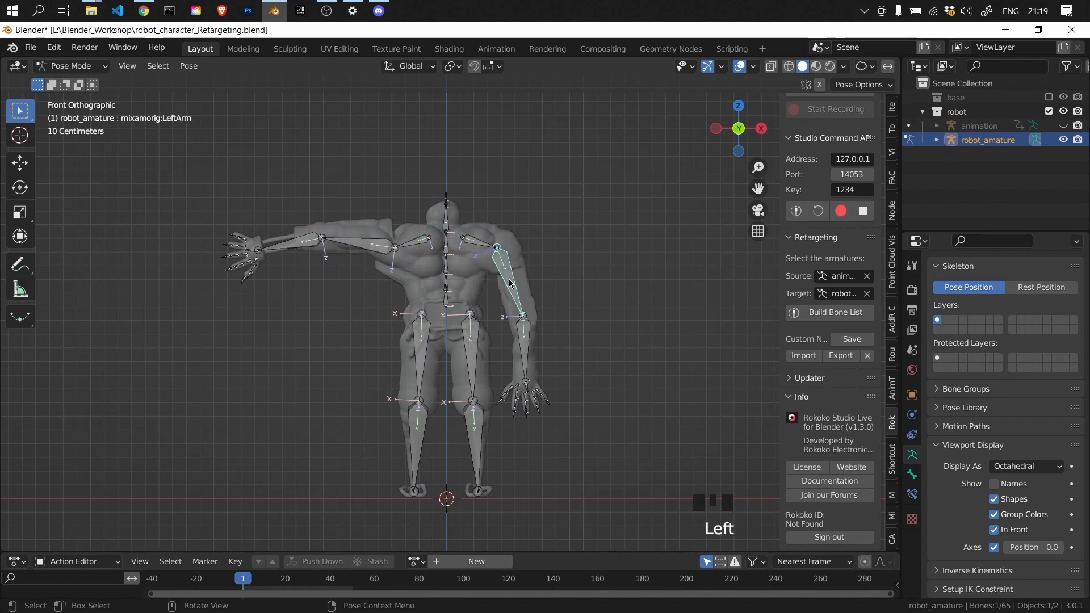
key("r")
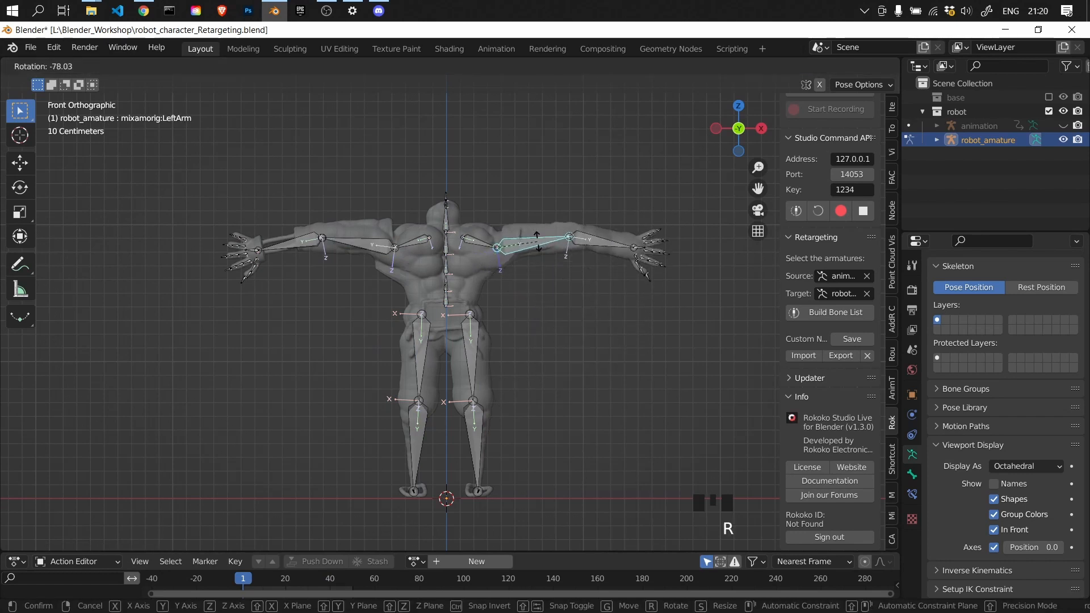
left_click(540, 246)
Try rotating the left forearm bone around the global X axis, and undo the rotation
middle_click_drag(551, 245, 570, 275)
scroll(570, 275, "down", 12)
scroll(571, 278, "up", 10)
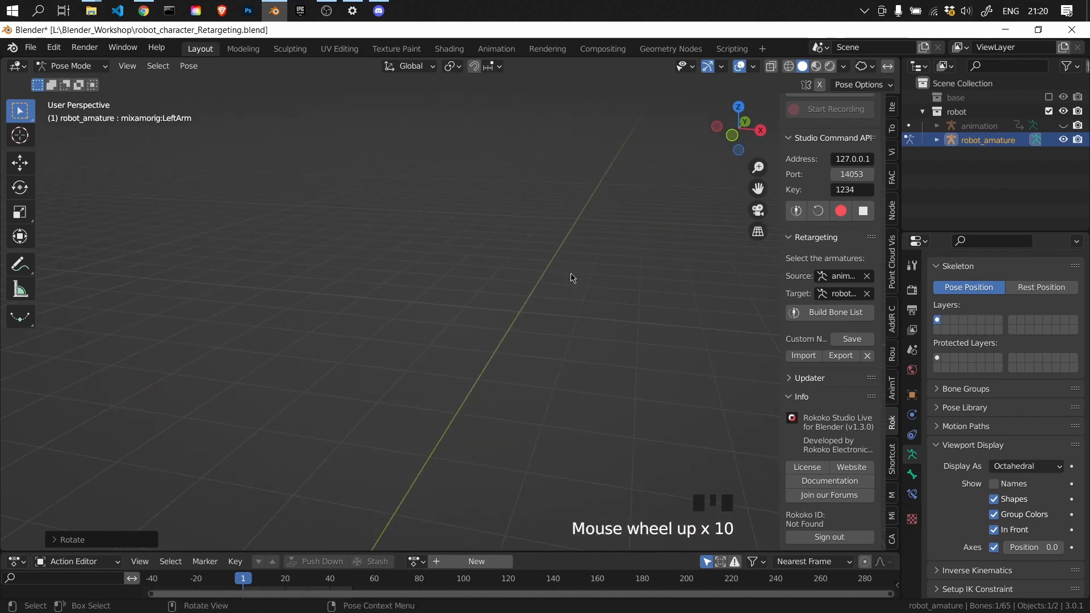
middle_click_drag(287, 430, 363, 378, "shift")
scroll(332, 298, "down", 3)
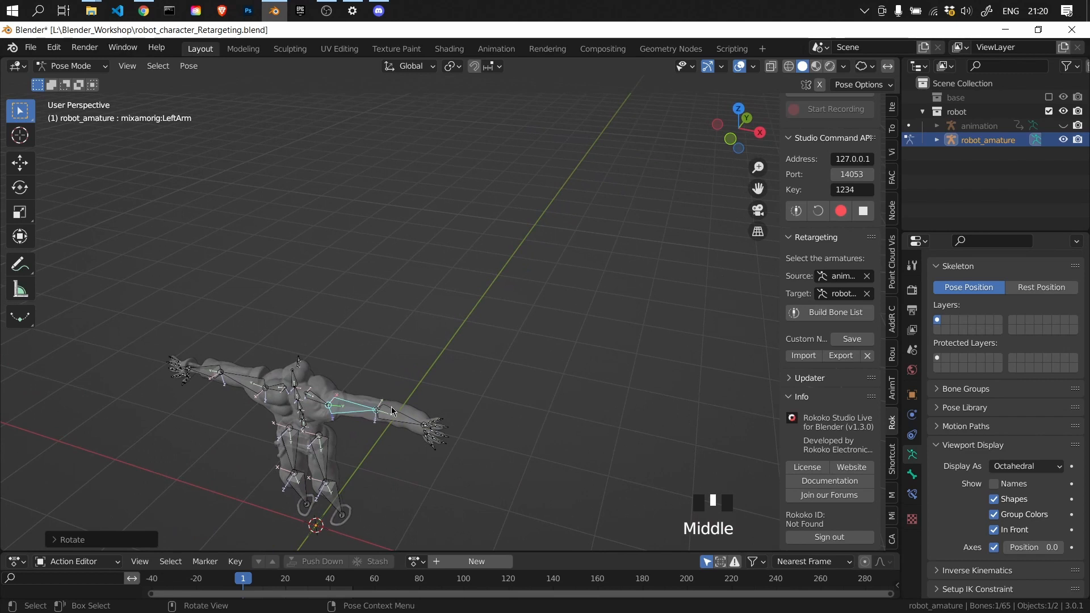
left_click(399, 422)
key("r")
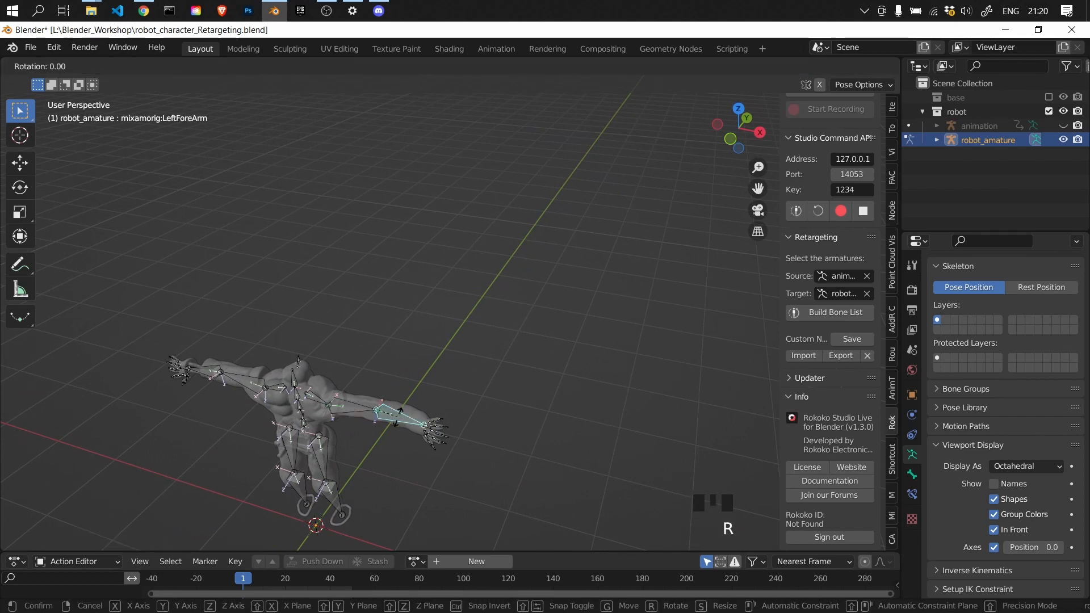
key("x")
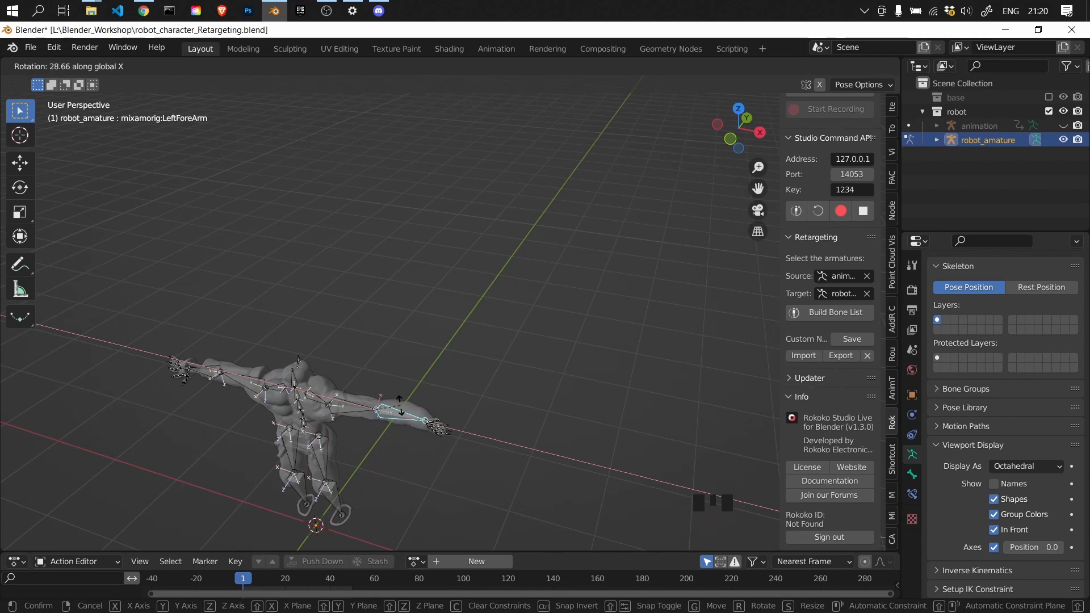
left_click(397, 427)
middle_click_drag(397, 427, 355, 329)
key("ctrl+z")
Rotate the left forearm bone around the global X axis until the palm faces down
scroll(356, 329, "up", 4)
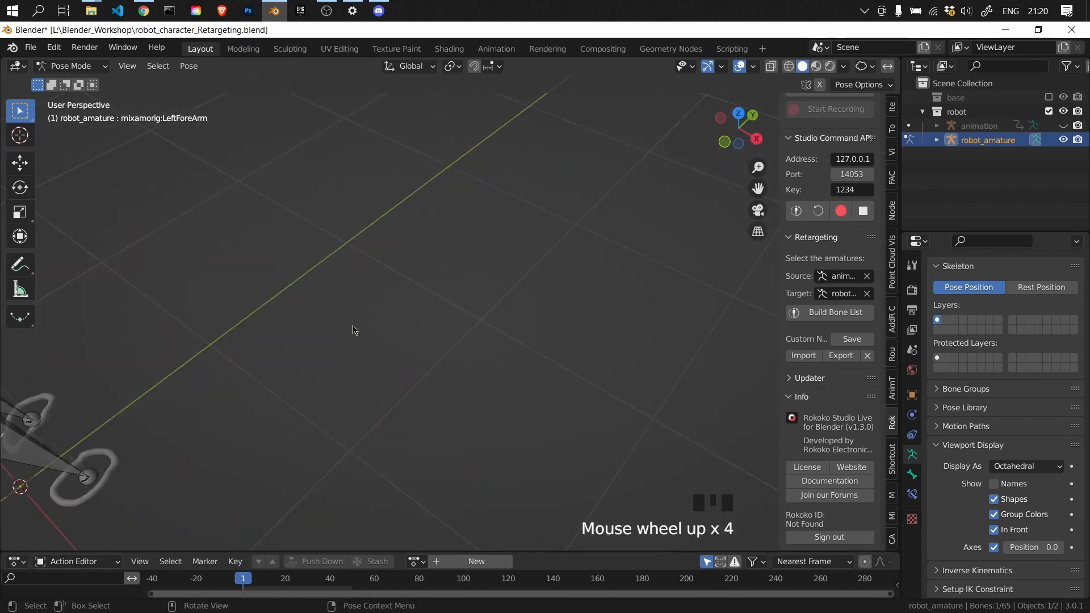
middle_click_drag(213, 347, 314, 334, "shift")
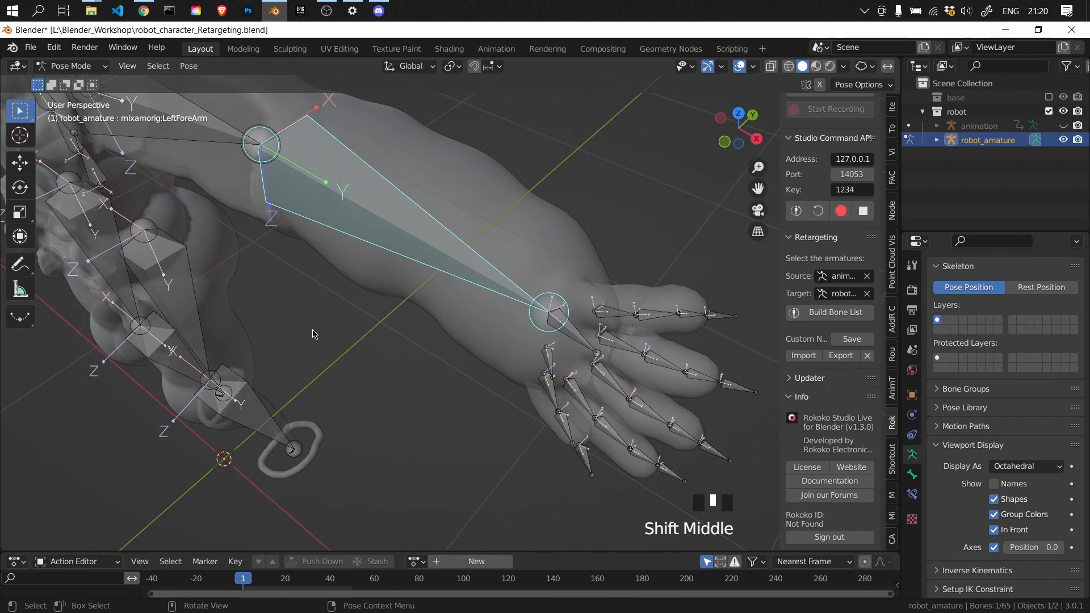
key("r")
key("x")
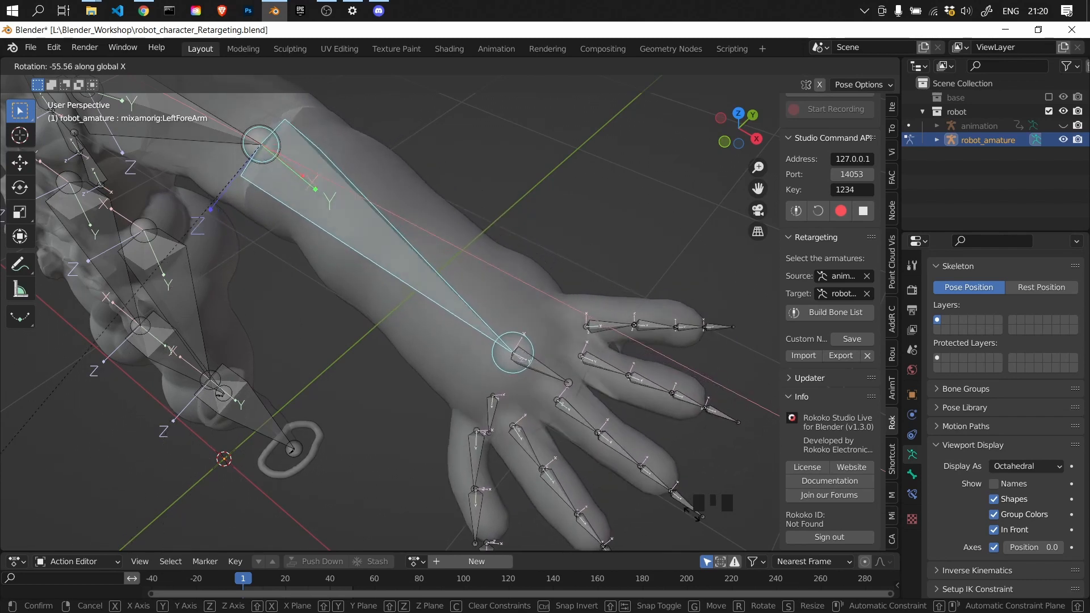
left_click(103, 218)
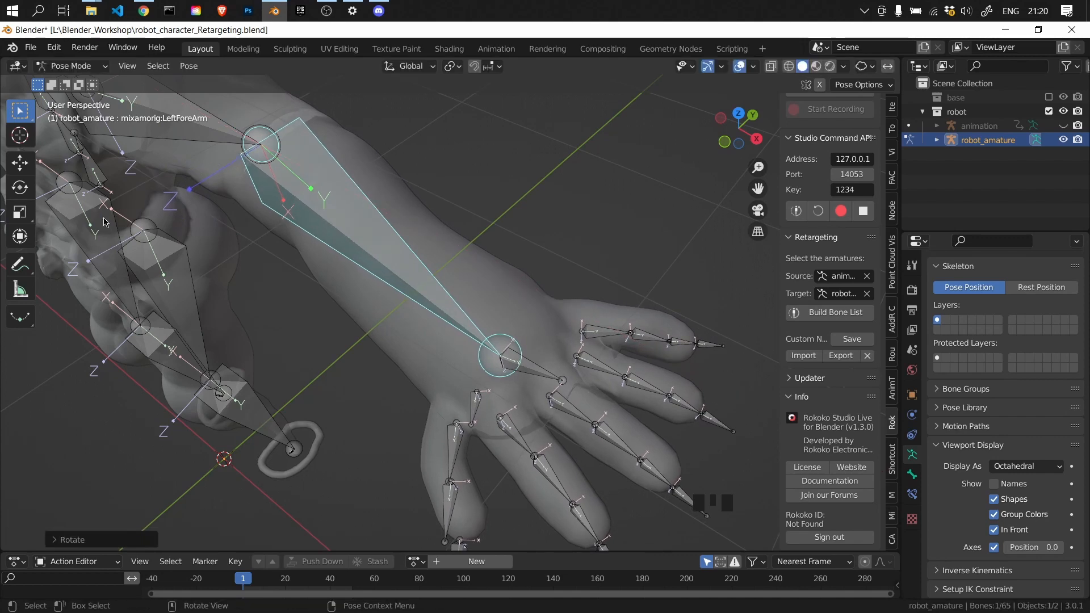
In top view, rotate the right forearm bone around the global X axis until the palm faces down
key("grave")
key("8")
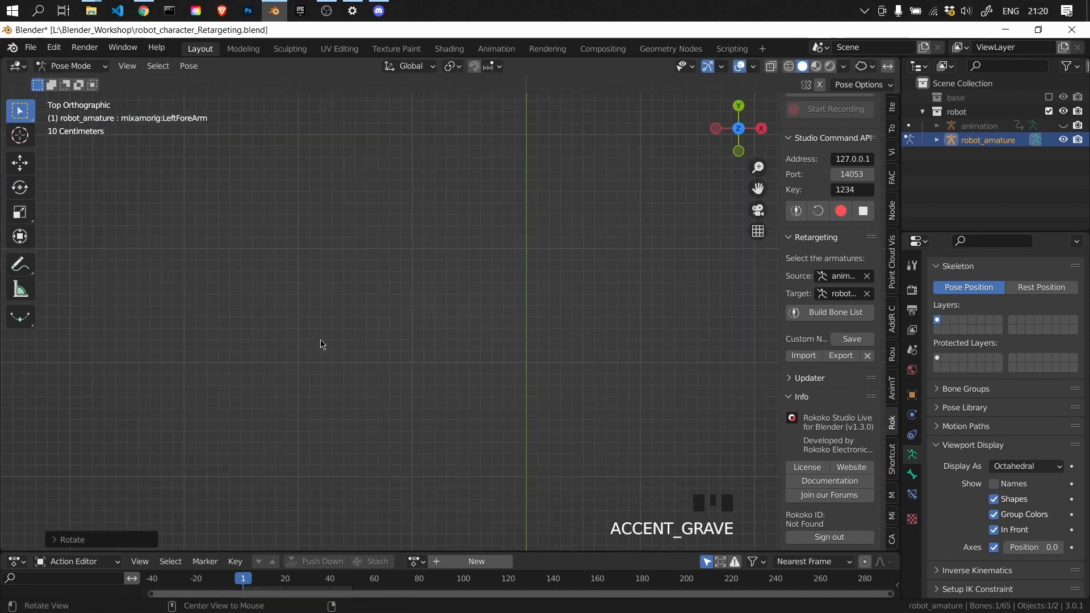
middle_click_drag(319, 340, 263, 518, "shift")
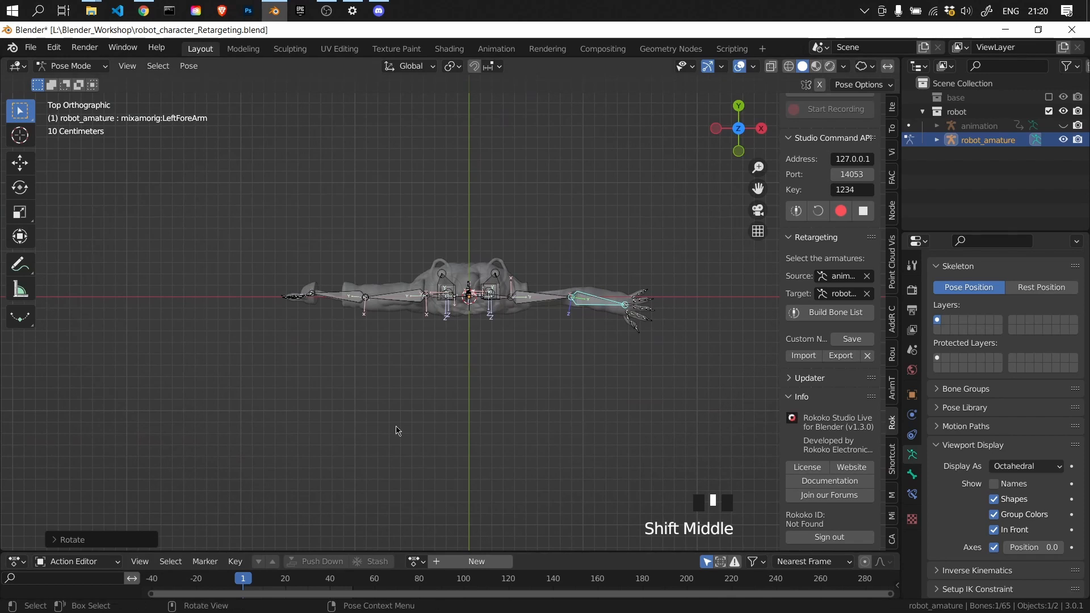
scroll(220, 340, "up", 6)
middle_click_drag(151, 309, 330, 333, "shift")
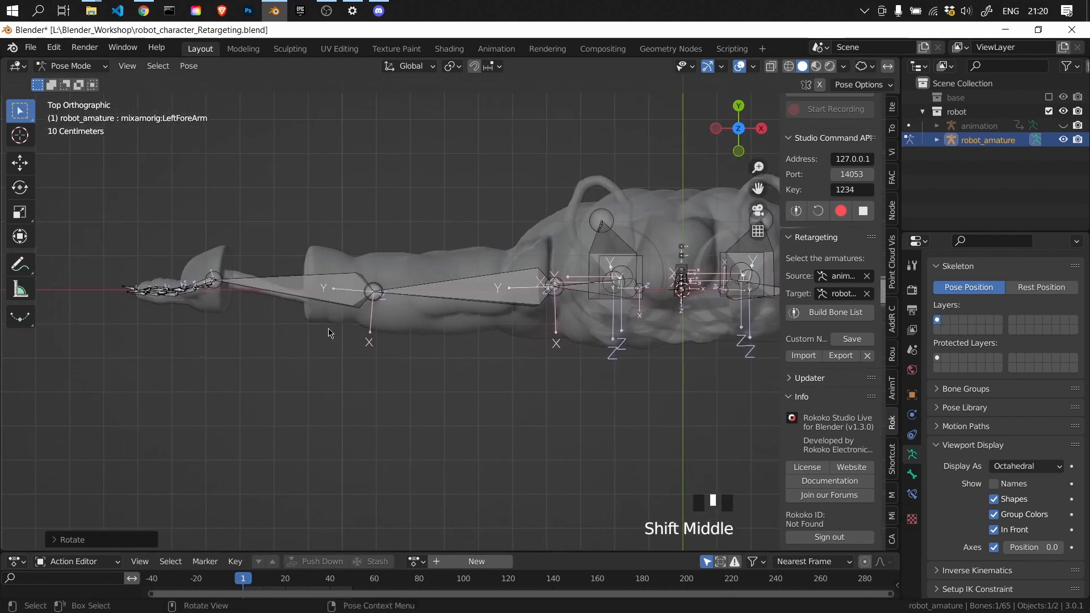
left_click(306, 292)
key("r")
key("x")
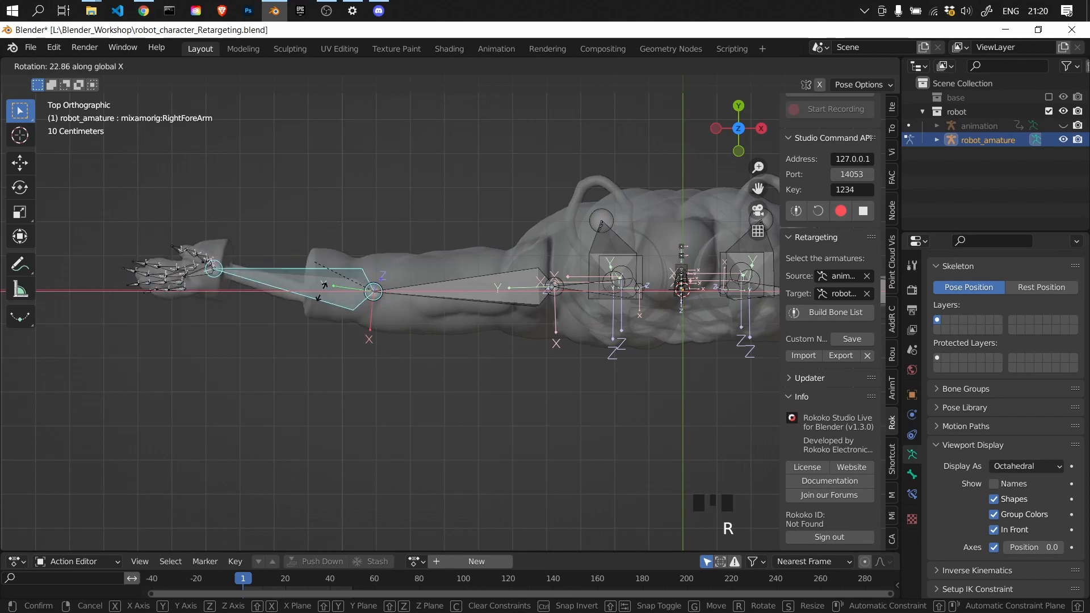
left_click(318, 435)
key("g")
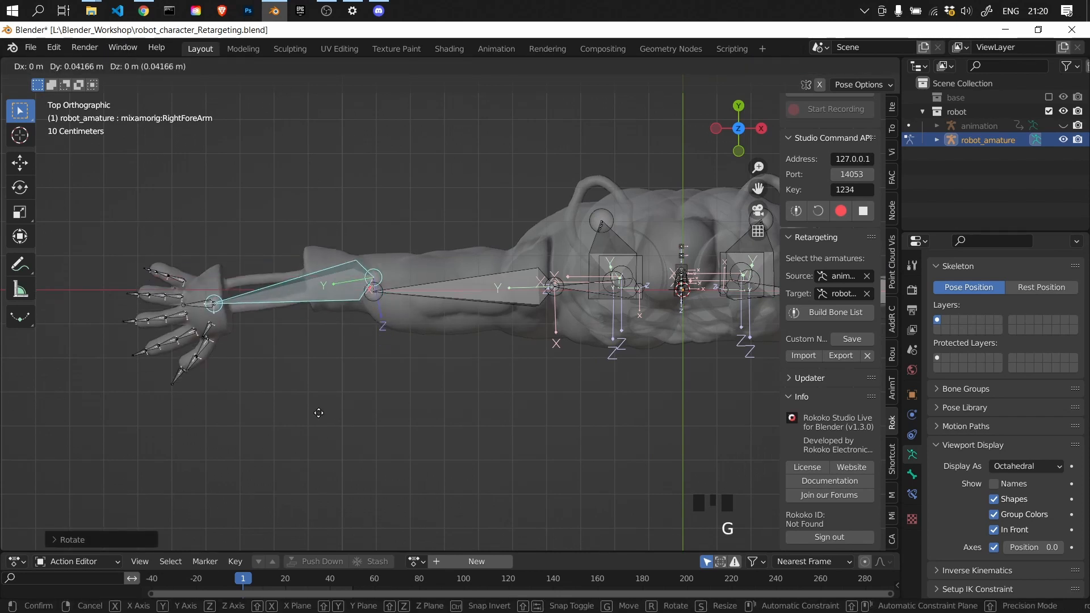
right_click(319, 426)
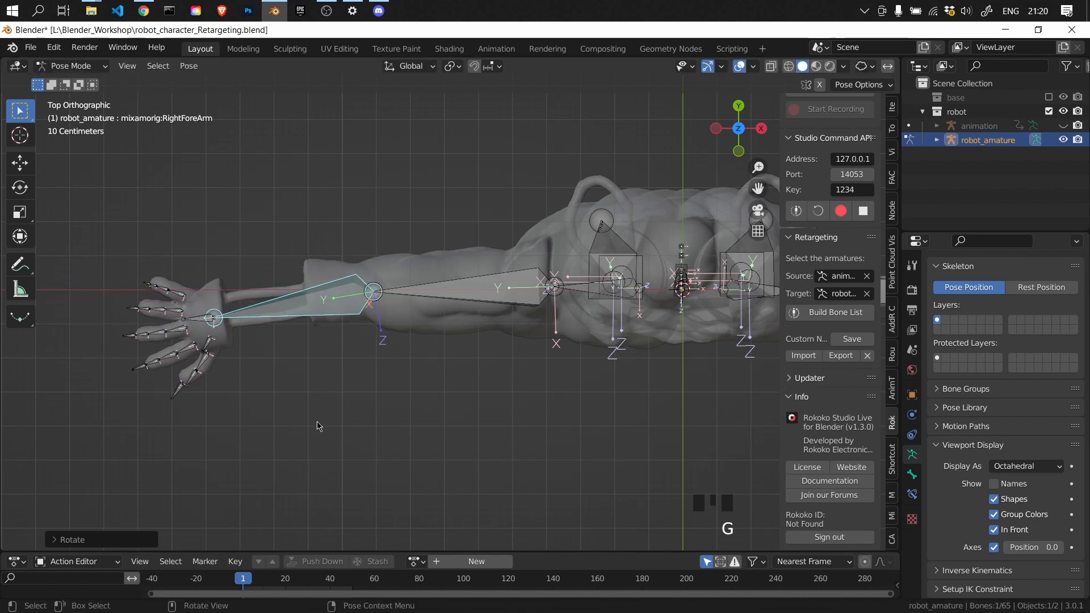
In top view, rotate the right forearm bone about 9° and the left forearm bone about -8° so both arms are straight
key("r")
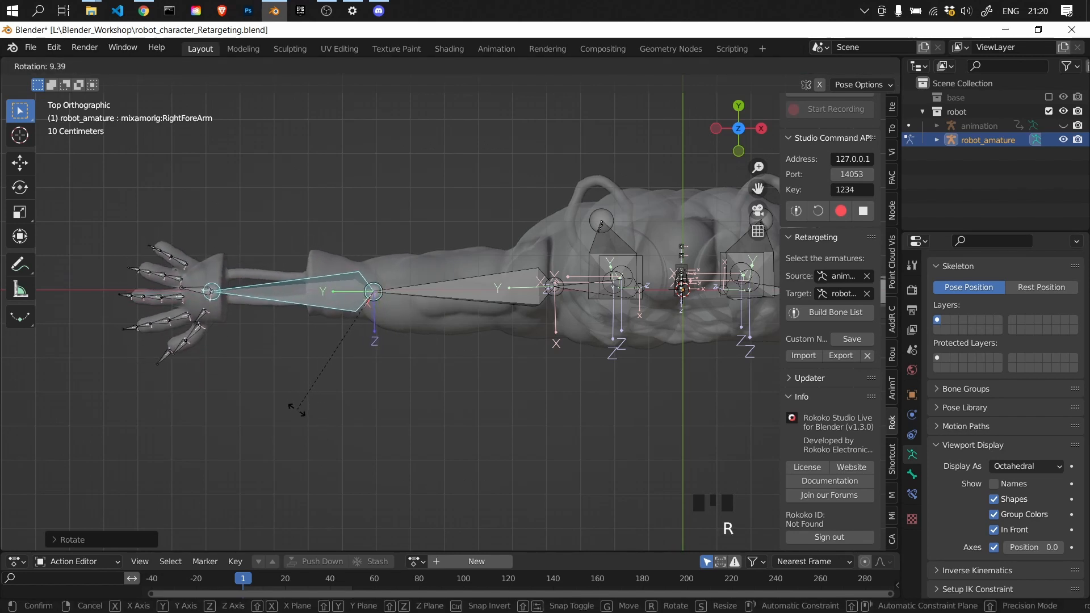
left_click(296, 410)
middle_click_drag(595, 374, 176, 367, "shift")
left_click(612, 293)
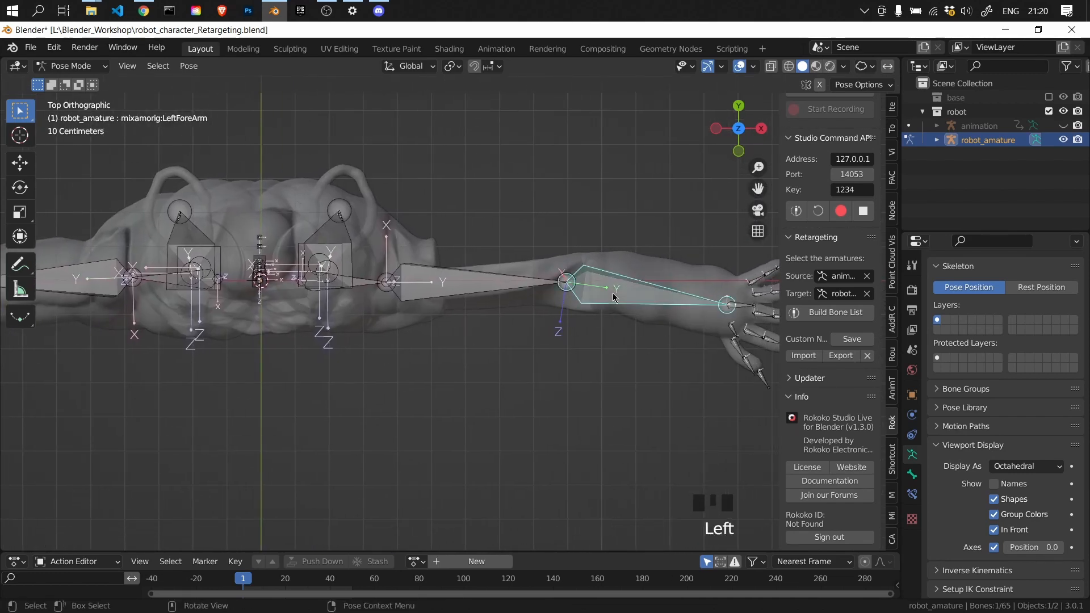
key("r")
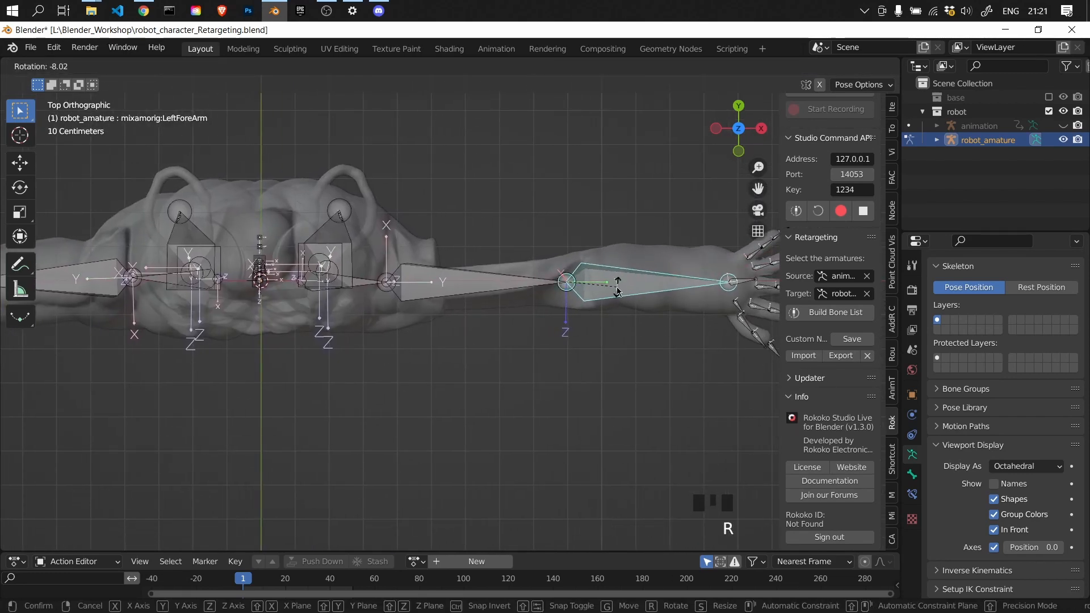
left_click(617, 292)
middle_click_drag(494, 295, 418, 282)
scroll(414, 252, "down", 16)
scroll(415, 253, "up", 3)
scroll(417, 282, "up", 6)
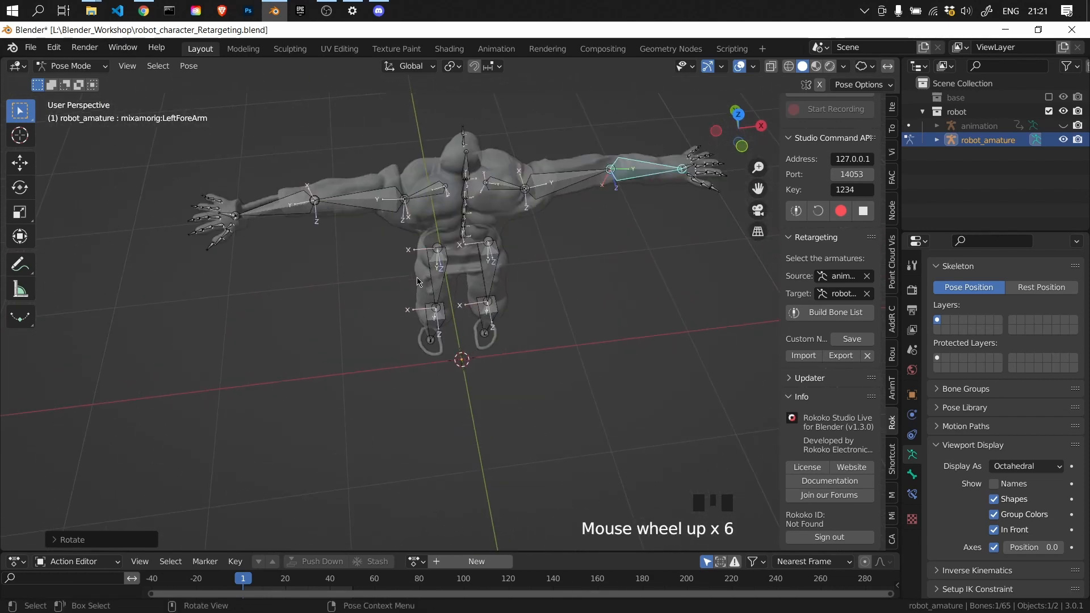
Select all bones of the robot armature and examine the T-pose and arm alignment from the front
key("a")
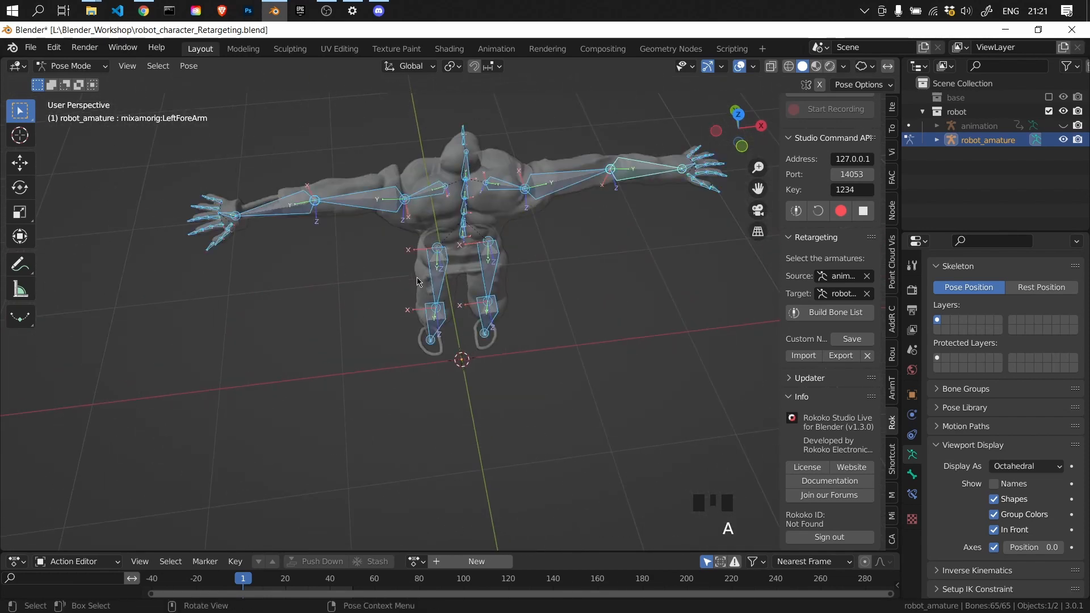
middle_click_drag(315, 230, 356, 288)
middle_click_drag(382, 159, 396, 315, "shift")
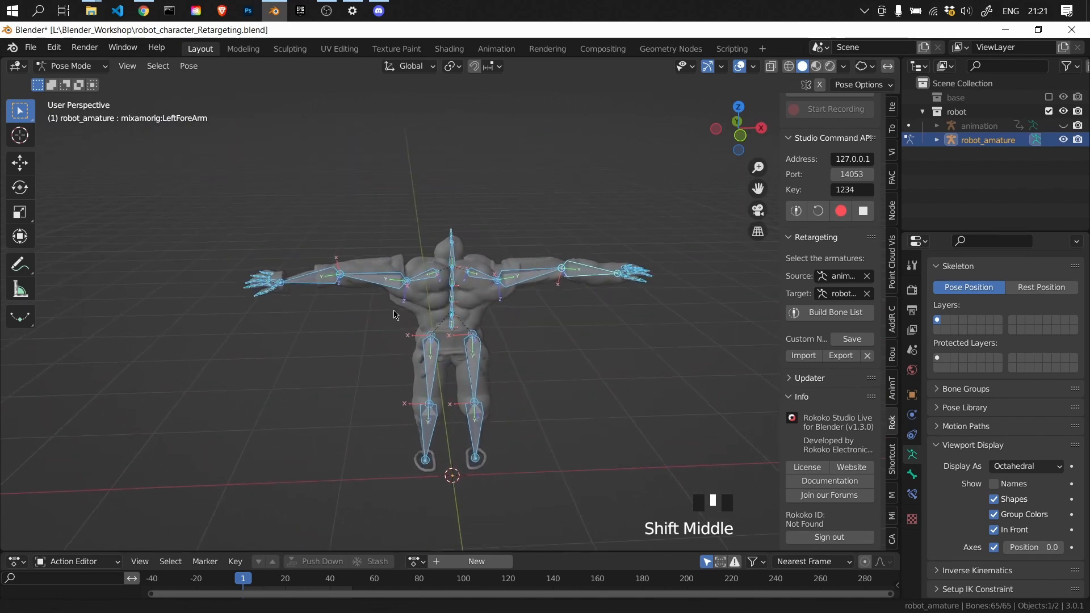
scroll(396, 315, "up", 3)
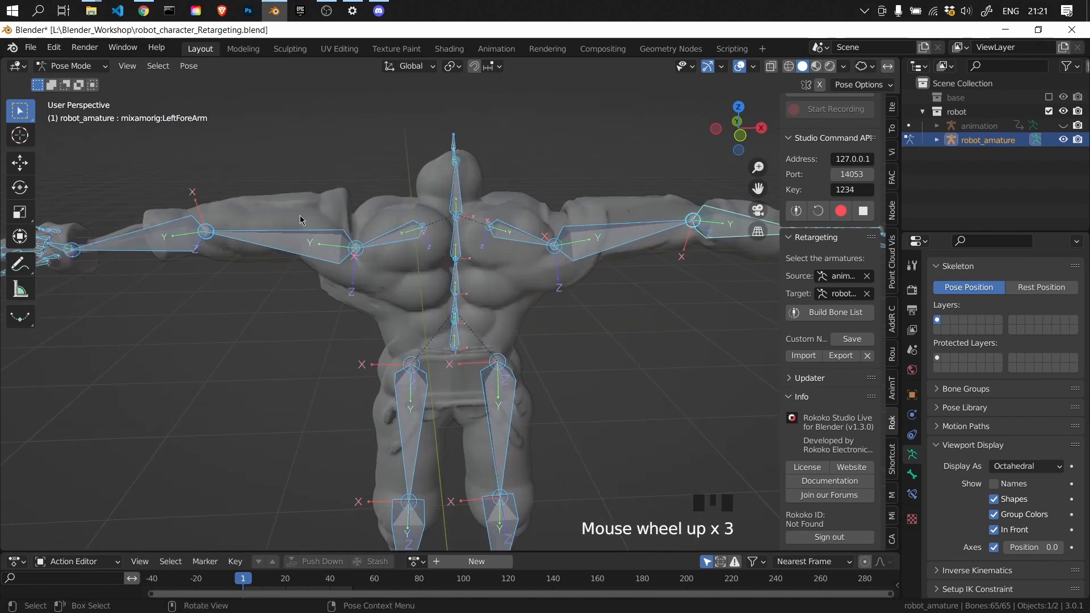
middle_click_drag(299, 221, 300, 178, "shift")
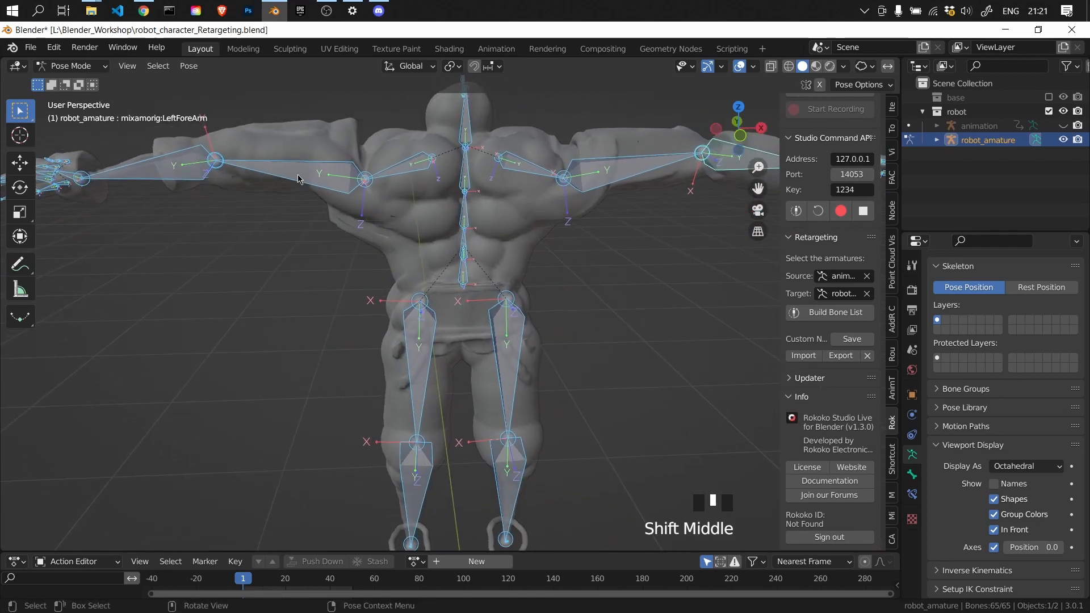
scroll(299, 179, "down", 4)
middle_click_drag(331, 281, 332, 281)
middle_click_drag(319, 256, 338, 308)
scroll(336, 261, "up", 3)
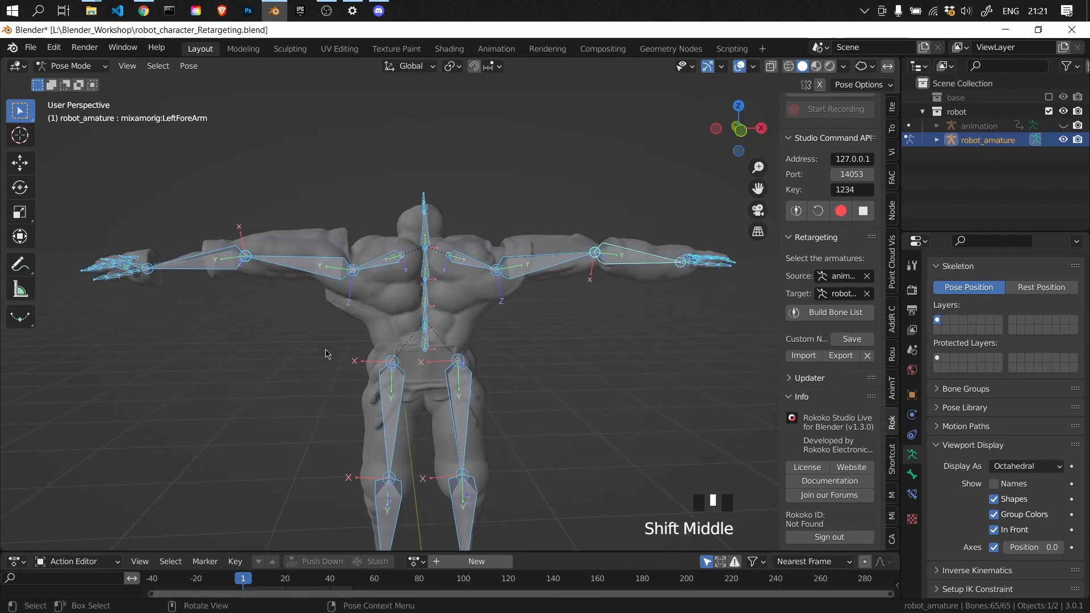
Put the robot mesh into Weight Paint mode together with its armature and select the right upper-arm bone
key("ctrl+Tab")
left_click(322, 243, "shift")
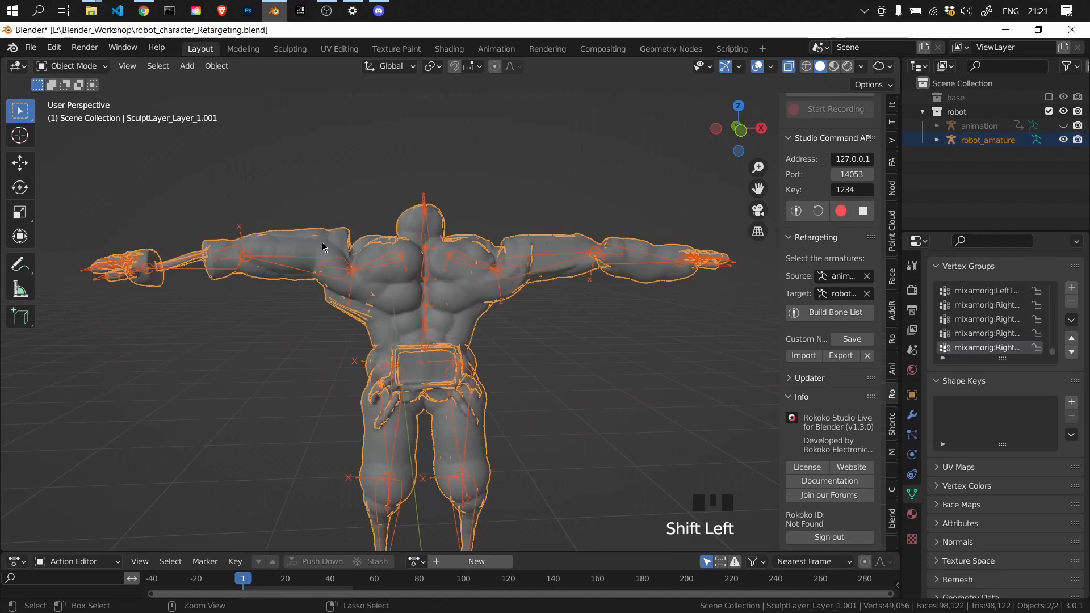
key("ctrl+Tab")
left_click(232, 190)
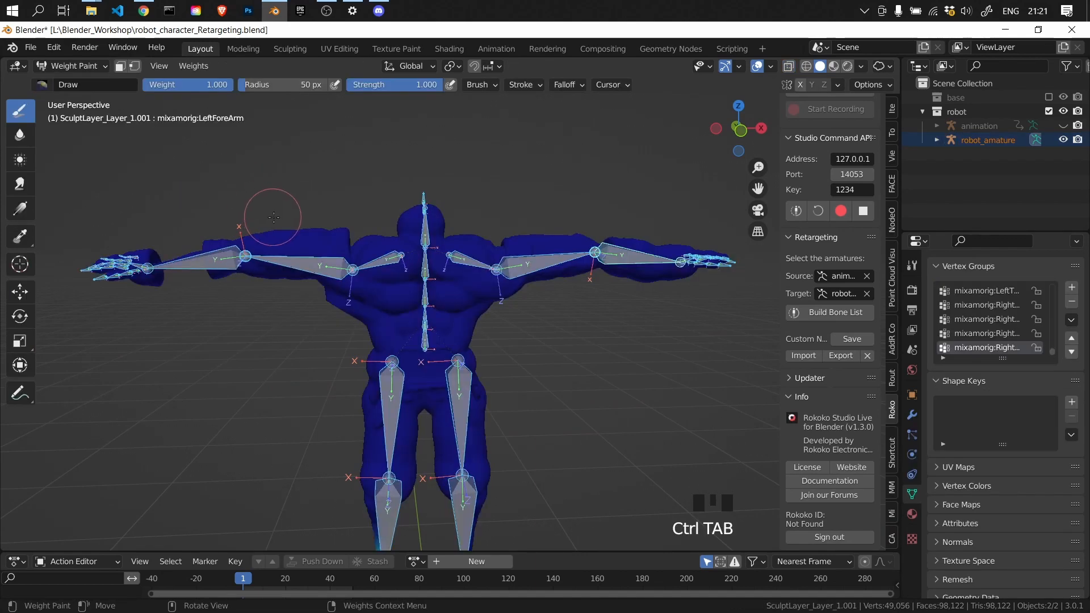
left_click(320, 269, "ctrl")
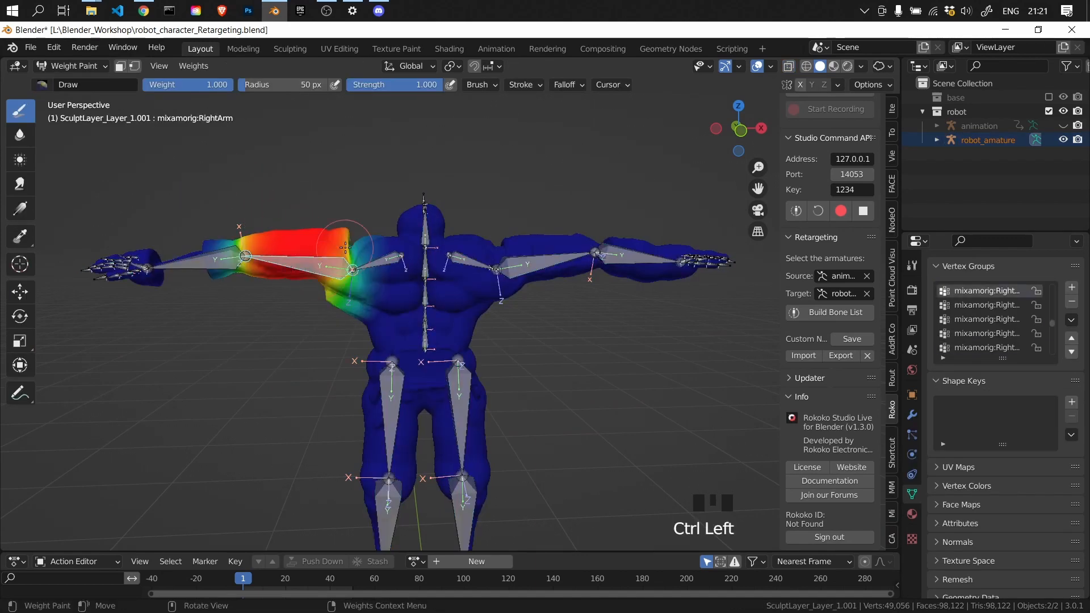
Try a Draw stroke on the right shoulder's weights, and undo the stroke
left_click_drag(358, 254, 353, 237)
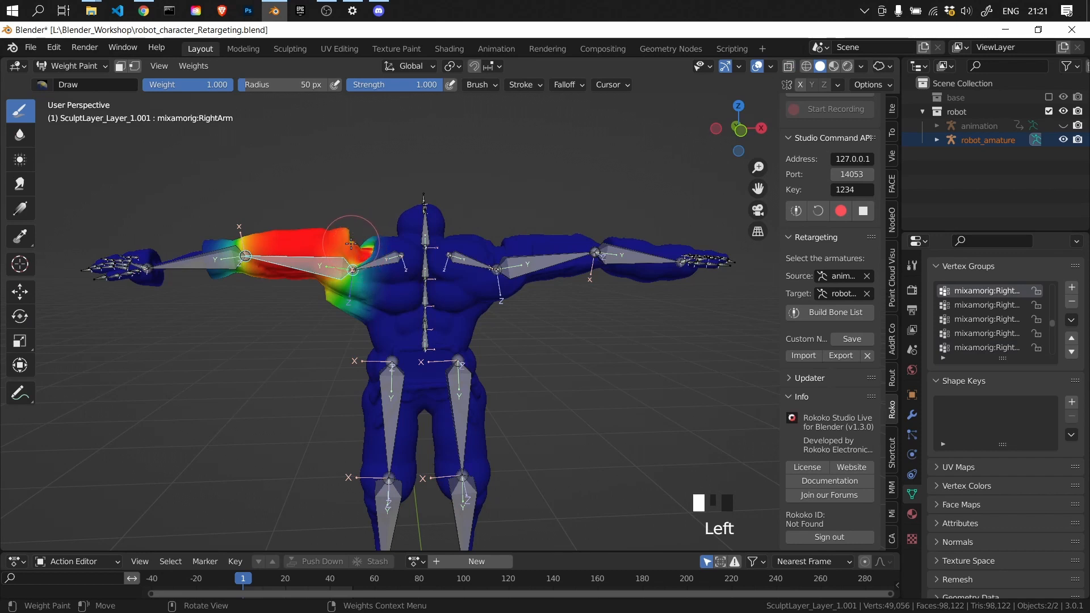
key("ctrl+z")
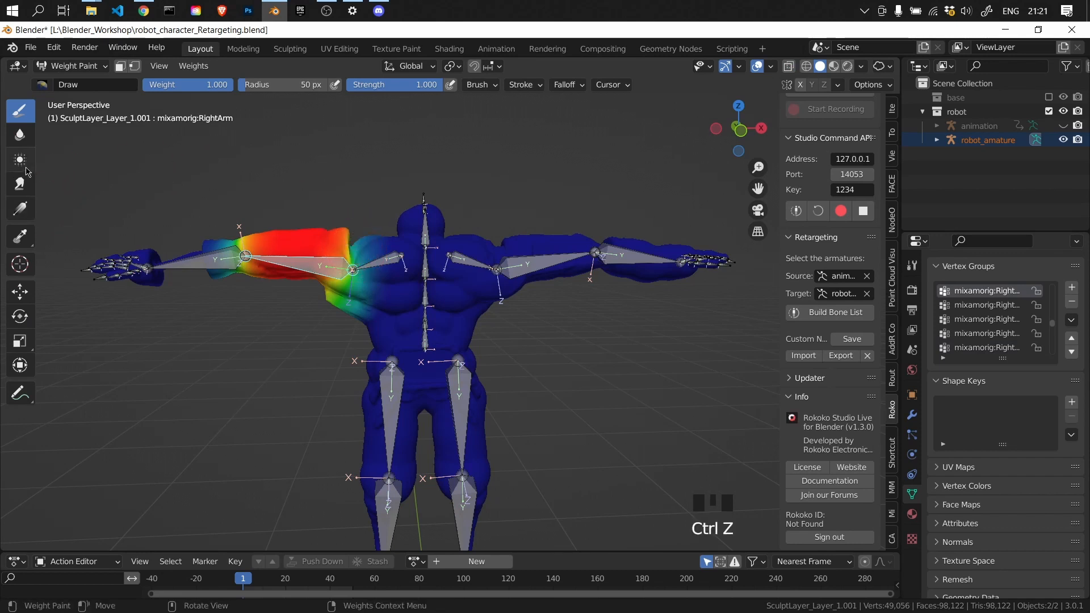
Blur the right upper-arm bone's weights around the shoulder, using the Blur brush with a radius of about 59 px
left_click(20, 134)
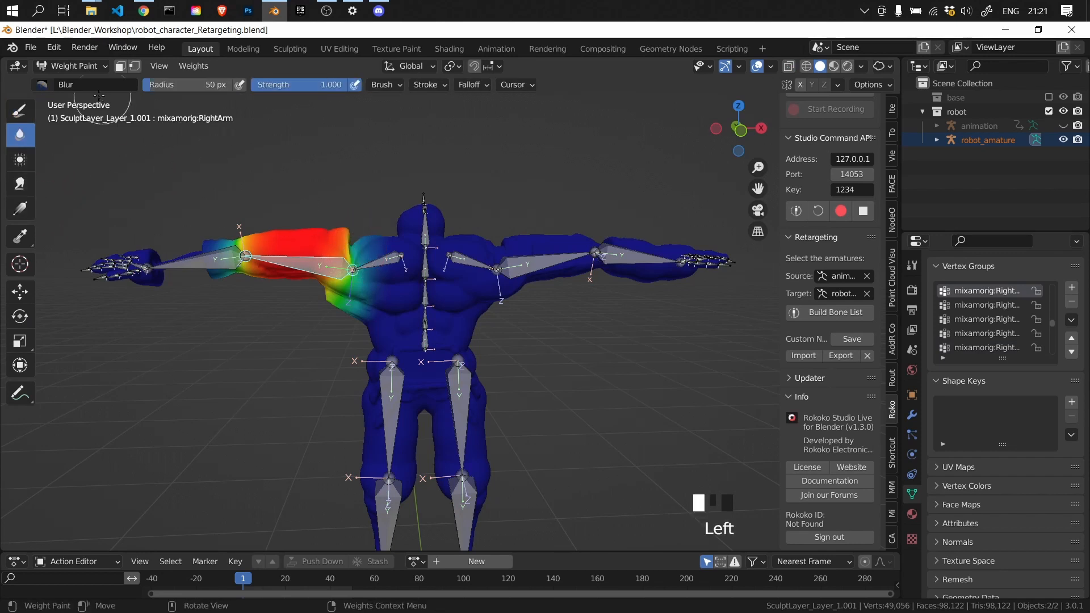
key("bracketright")
key("bracketright")
key("bracketright")
key("bracketright")
key("bracketright")
key("bracketright")
key("bracketright")
key("bracketright")
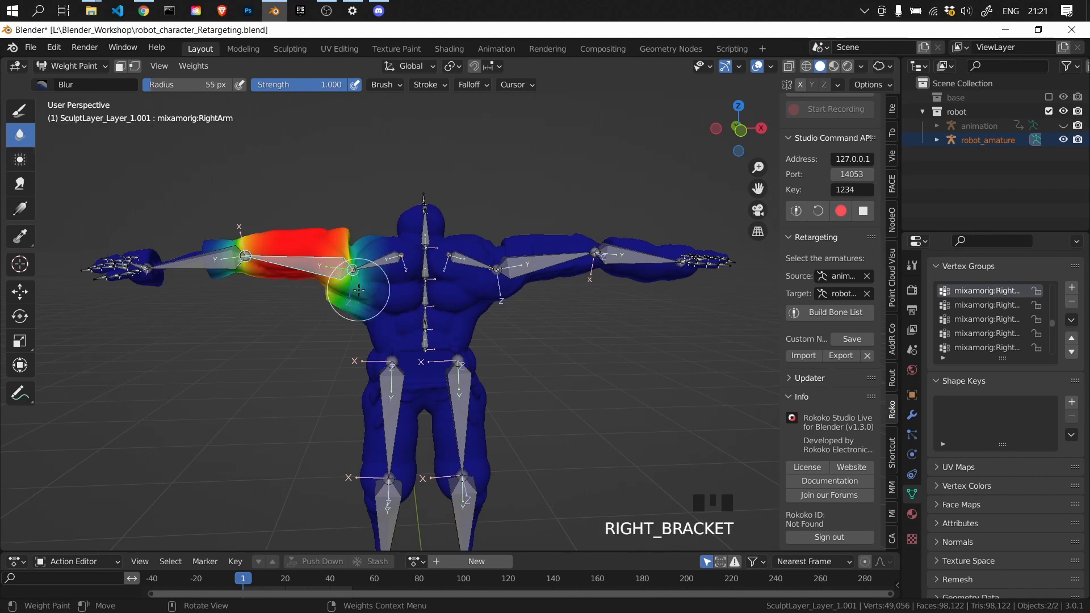
key("bracketleft")
key("bracketleft")
key("bracketleft")
key("bracketleft")
key("bracketleft")
key("bracketleft")
key("bracketleft")
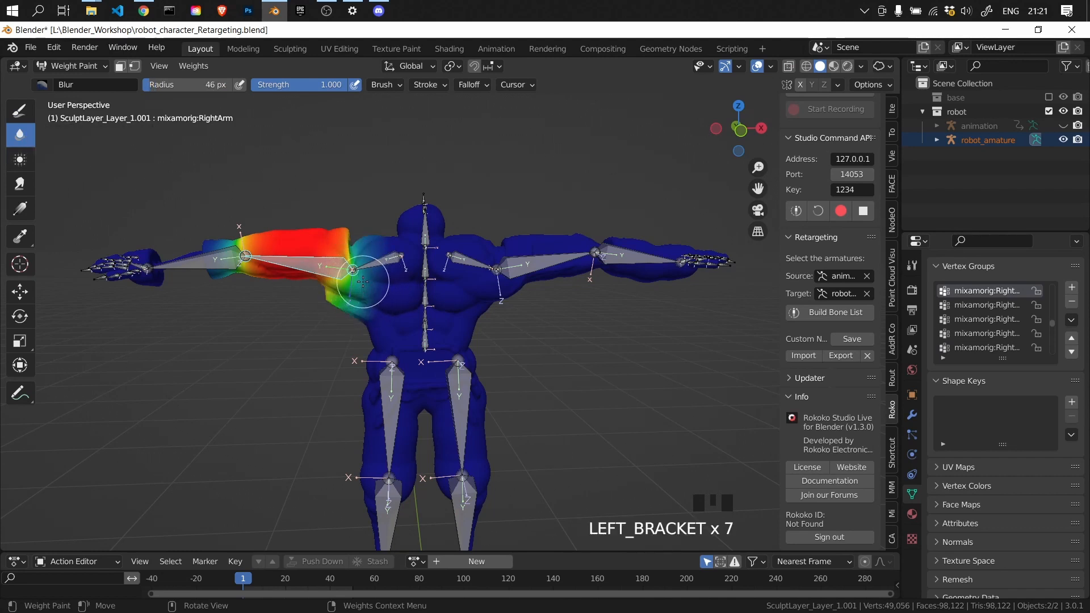
key("bracketright")
key("bracketright")
key("bracketright")
key("bracketright")
key("bracketright")
key("bracketright")
key("bracketright")
key("bracketright")
key("bracketright")
key("bracketright")
key("bracketleft")
key("bracketleft")
key("bracketleft")
key("bracketleft")
key("bracketleft")
key("bracketleft")
key("bracketleft")
key("bracketleft")
left_click(348, 224)
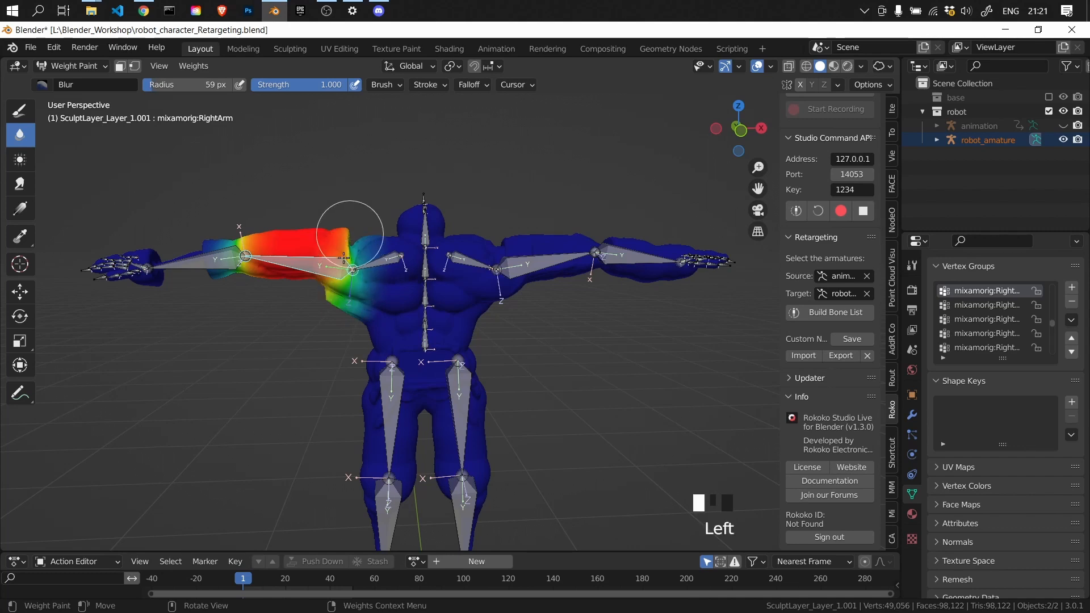
left_click(348, 221)
mouse_move(348, 221)
middle_mouse_down()
mouse_move(323, 265)
mouse_move(318, 355)
mouse_move(297, 350)
middle_mouse_up()
left_click(320, 349)
scroll(324, 358, "up", 3)
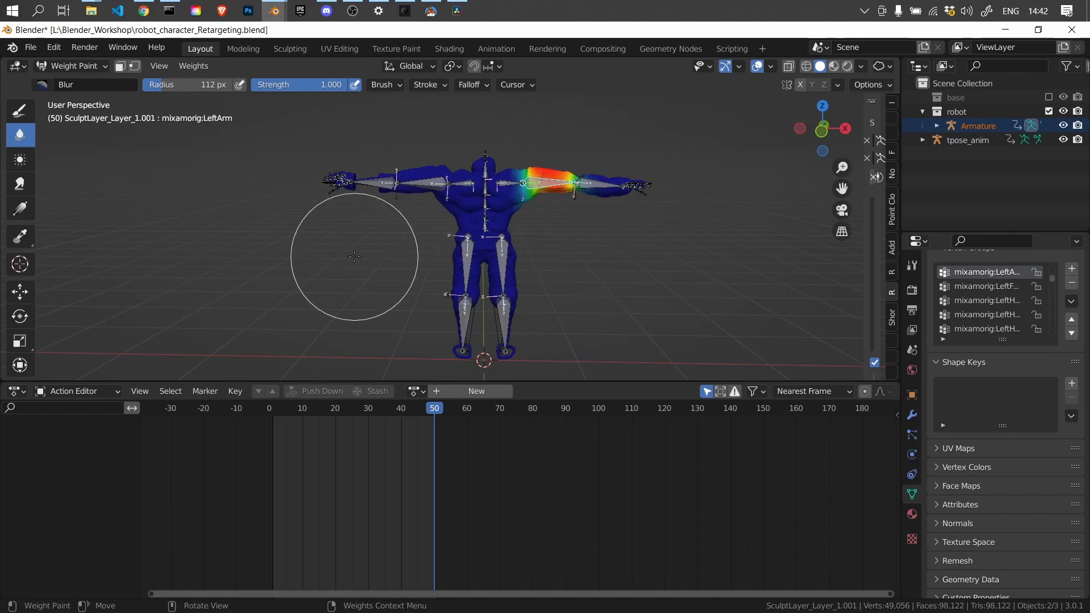
Return to Object Mode, hide the tpose_anim armature and make the robot's Armature the active object
key("ctrl+Tab")
left_click(249, 260)
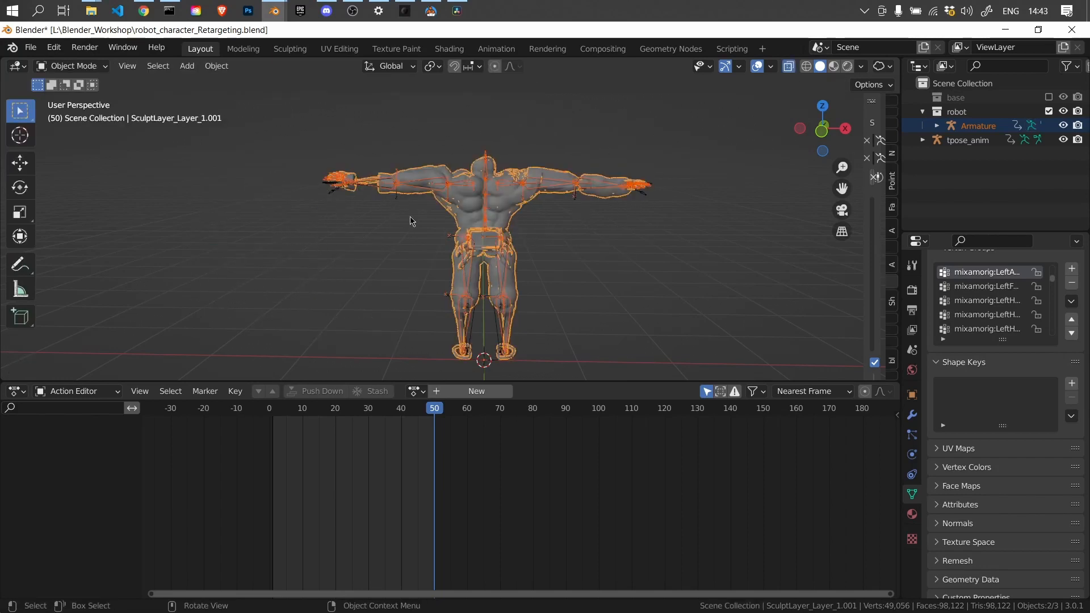
left_click(452, 184)
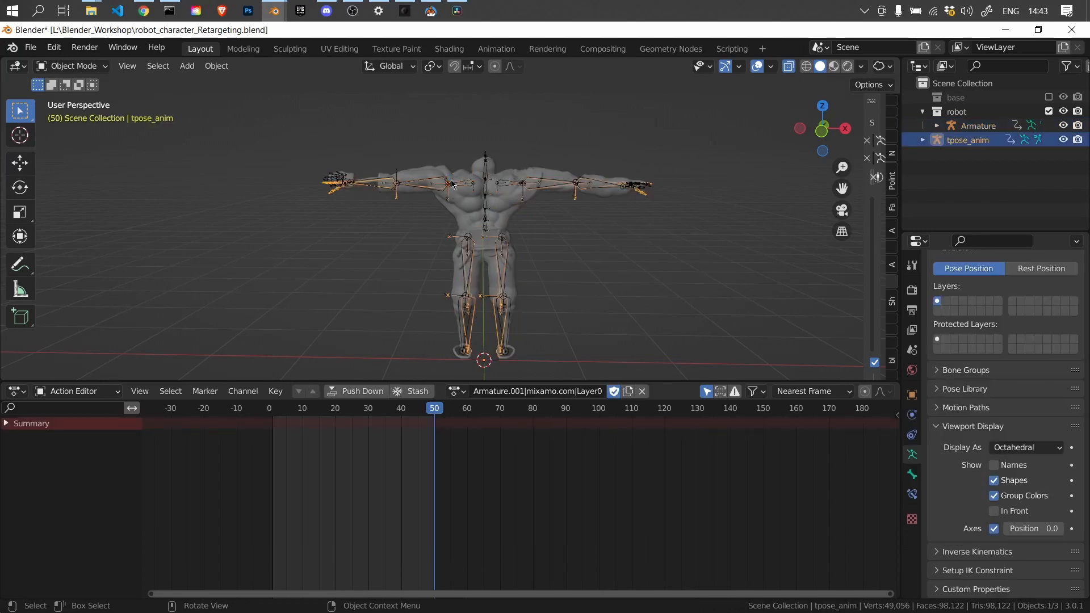
left_click(452, 184)
scroll(420, 431, "up", 5)
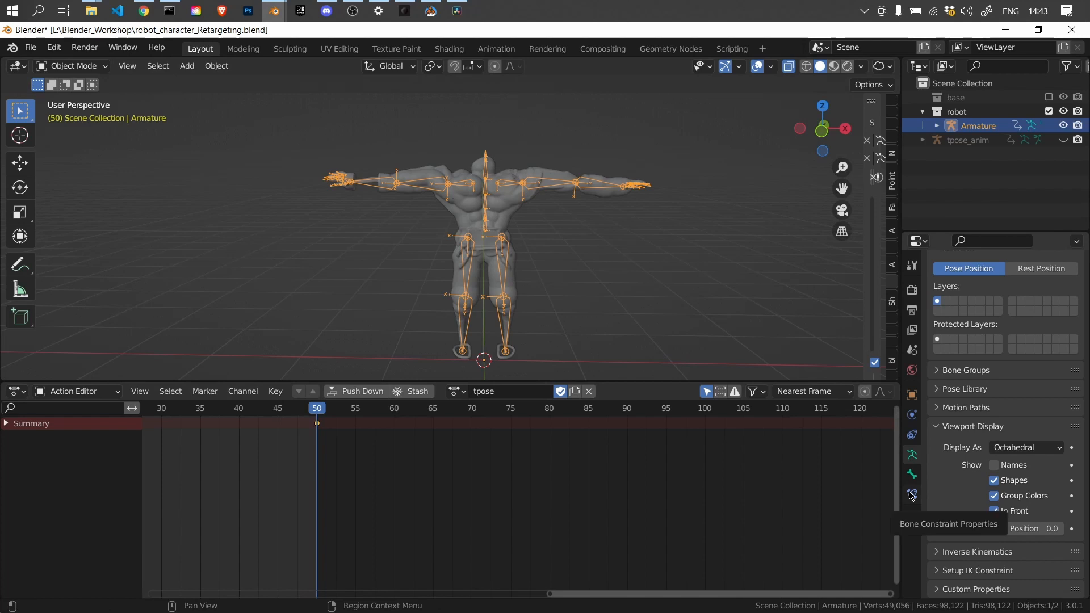
Apply the Armature modifier on the robot mesh SculptLayer_Layer_1.001
left_click(508, 204)
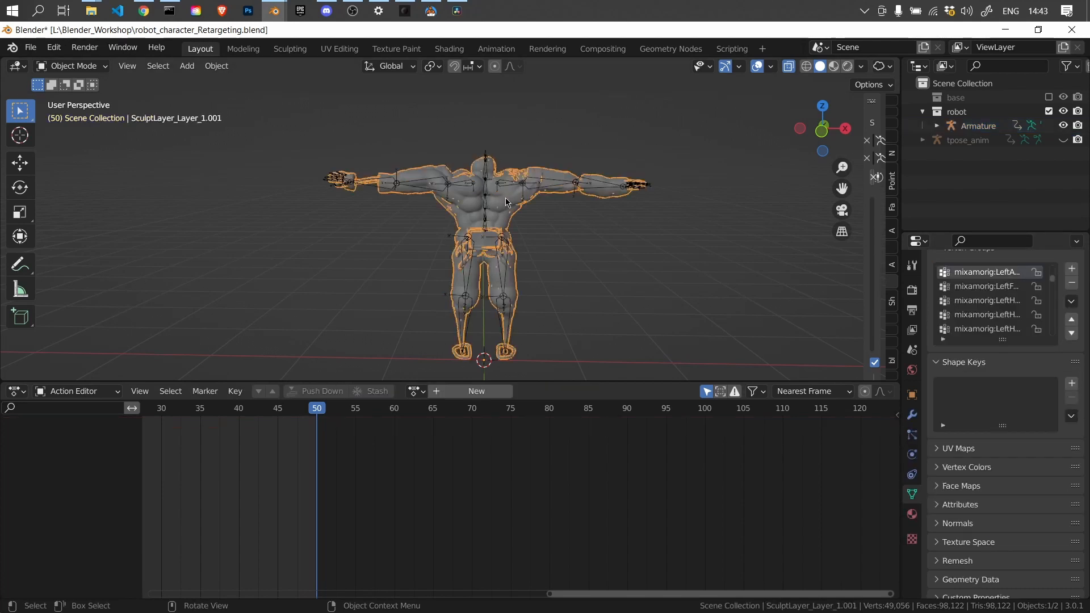
left_click(912, 415)
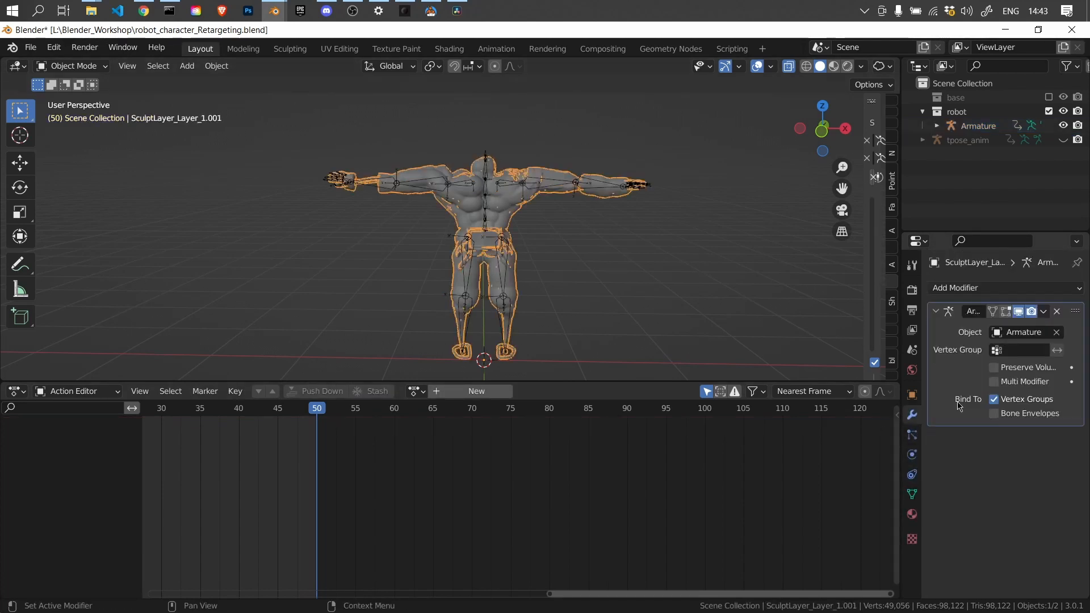
left_click(1044, 312)
left_click(990, 331)
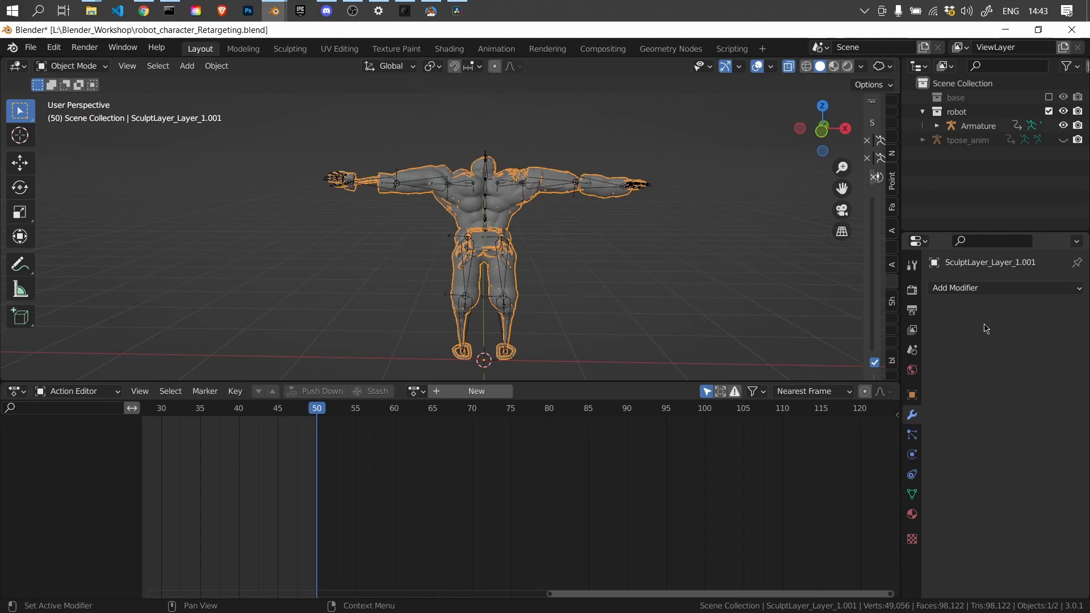
Unparent the robot mesh from the Armature while keeping its transformation
left_click(452, 188)
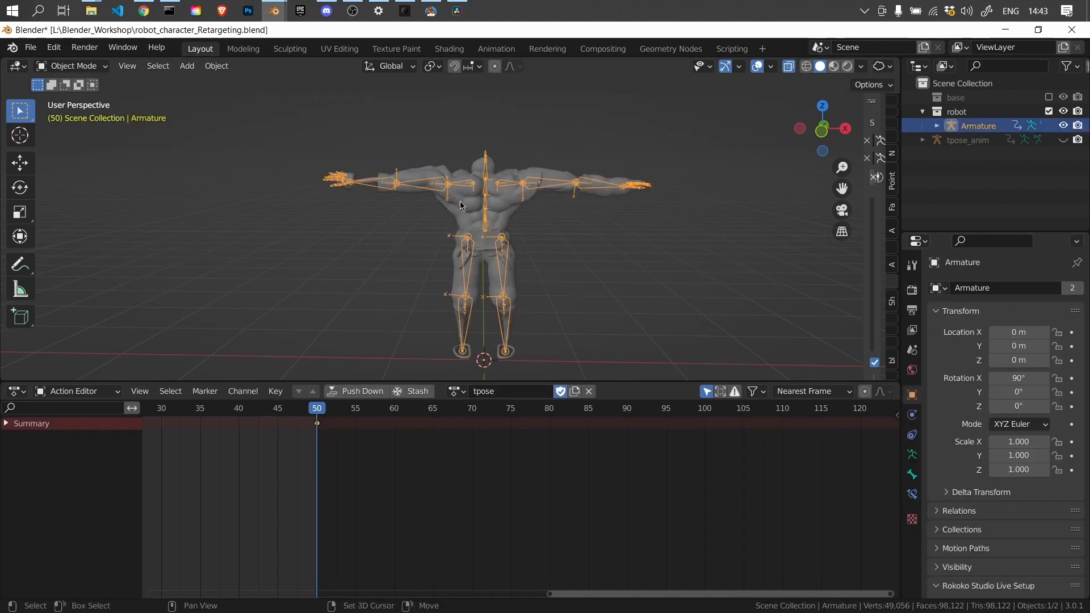
left_click(461, 206)
right_click(461, 206)
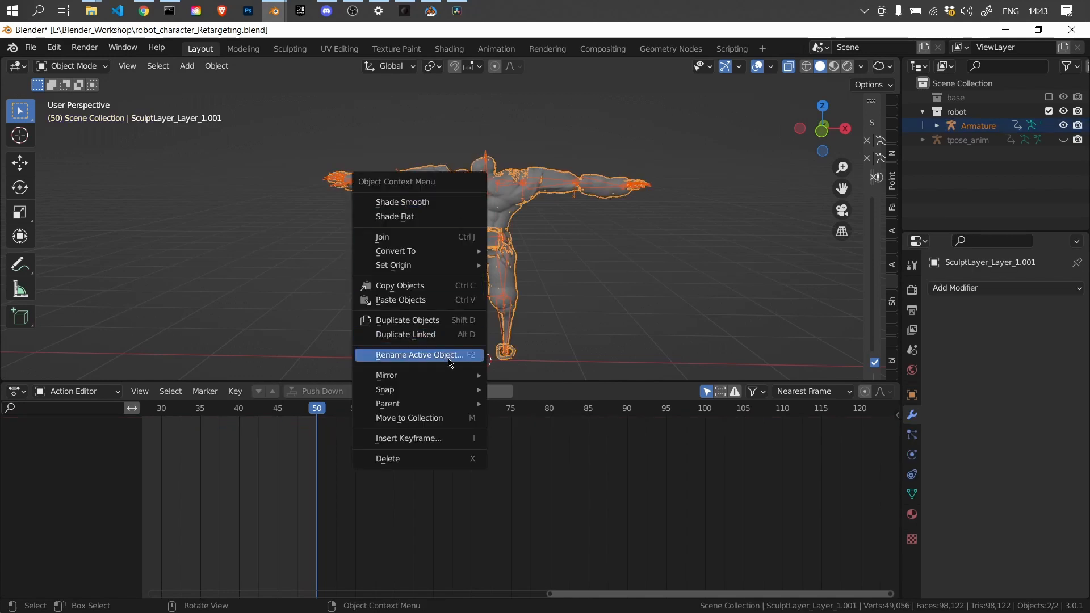
mouse_move(459, 405)
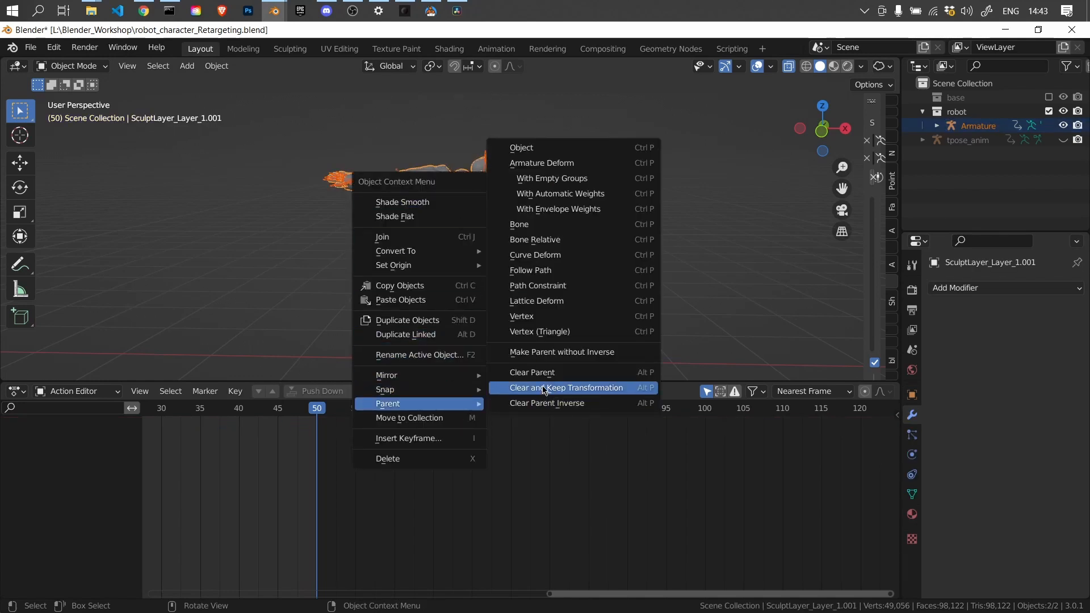
left_click(566, 388)
Rename the unparented robot mesh object as mesh
left_click(414, 253)
left_click(467, 219)
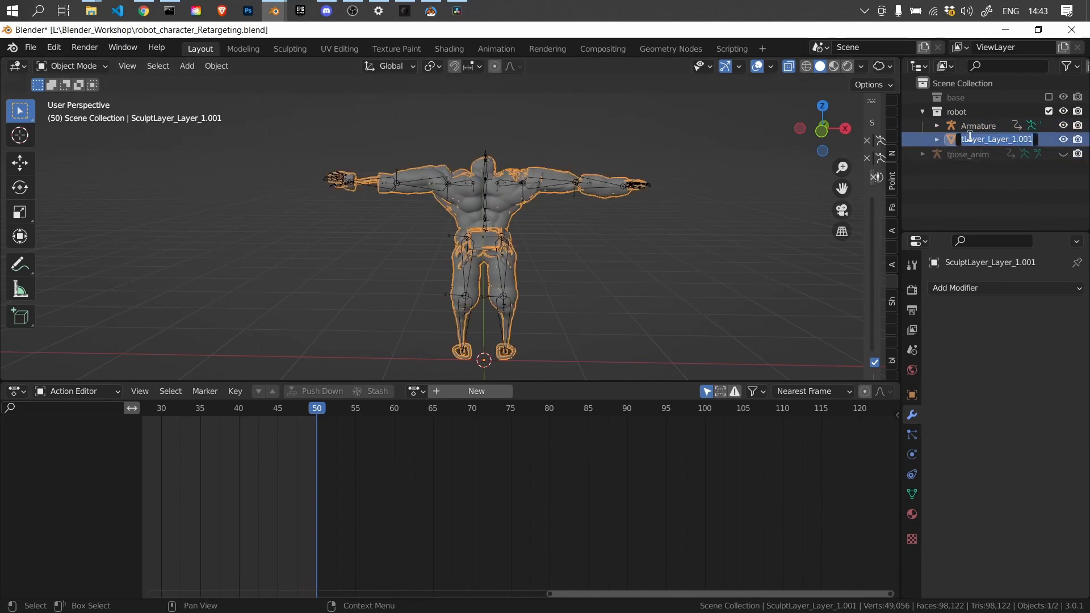
type("mesh")
key("Return")
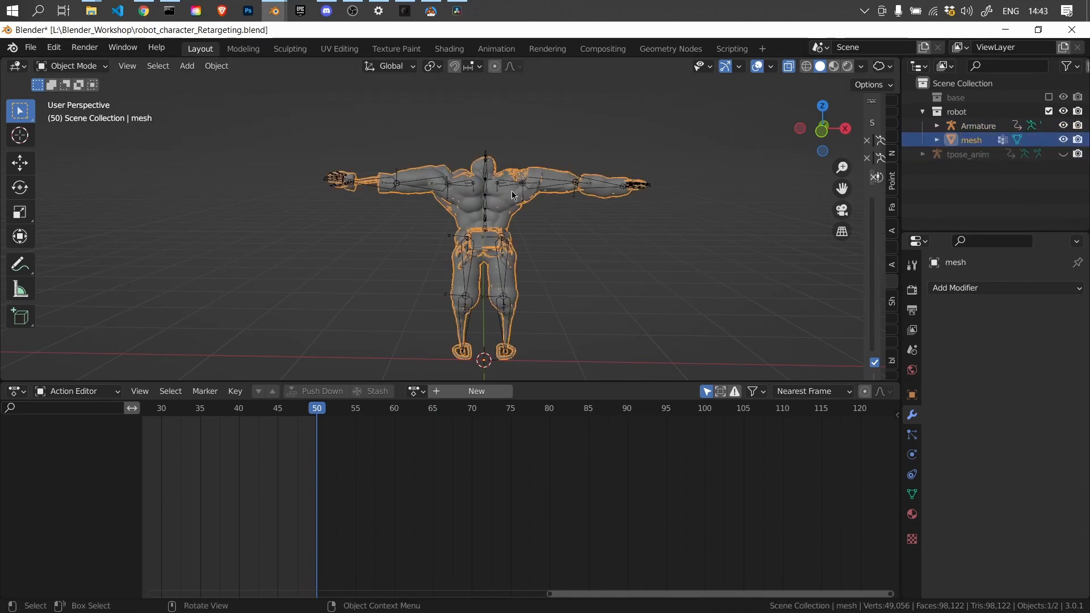
Try moving the robot mesh away from the armature, and cancel the move
key("g")
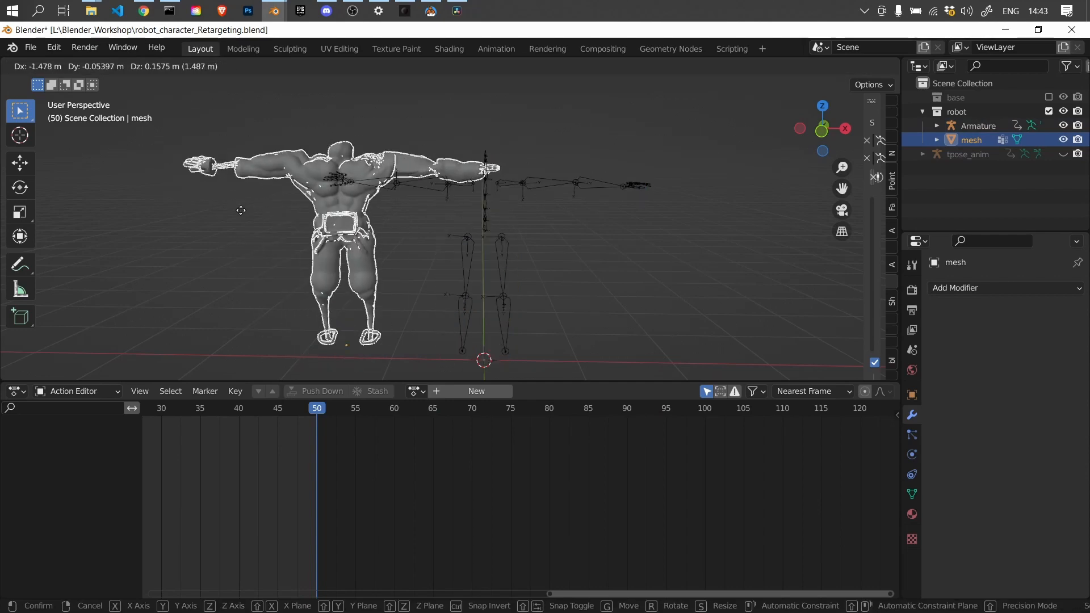
key("Escape")
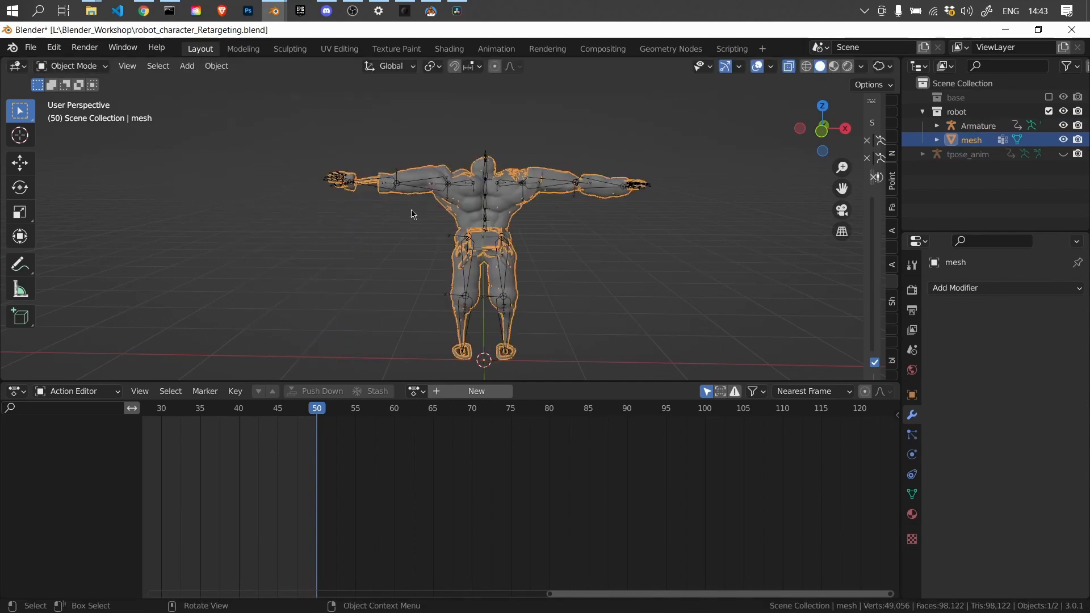
mouse_move(358, 210)
middle_mouse_down()
mouse_move(373, 280)
mouse_move(339, 244)
mouse_move(391, 200)
mouse_move(335, 185)
mouse_move(357, 198)
middle_mouse_up()
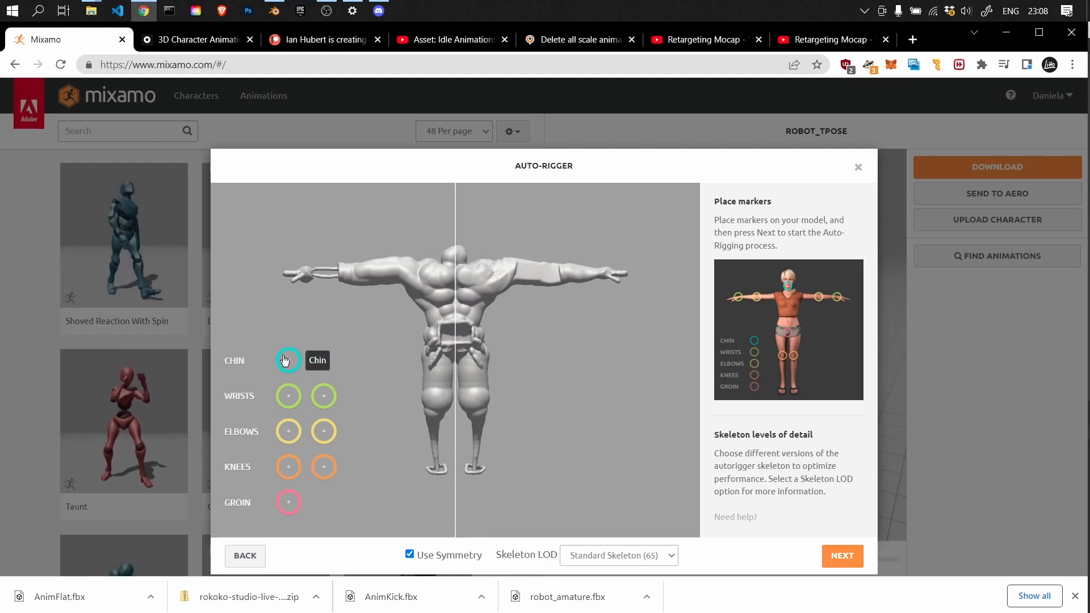
Place the Auto-Rigger's chin, wrist, elbow, knee and groin markers on the robot with symmetry enabled
mouse_move(285, 360)
left_mouse_down()
mouse_move(392, 321)
mouse_move(455, 259)
left_mouse_up()
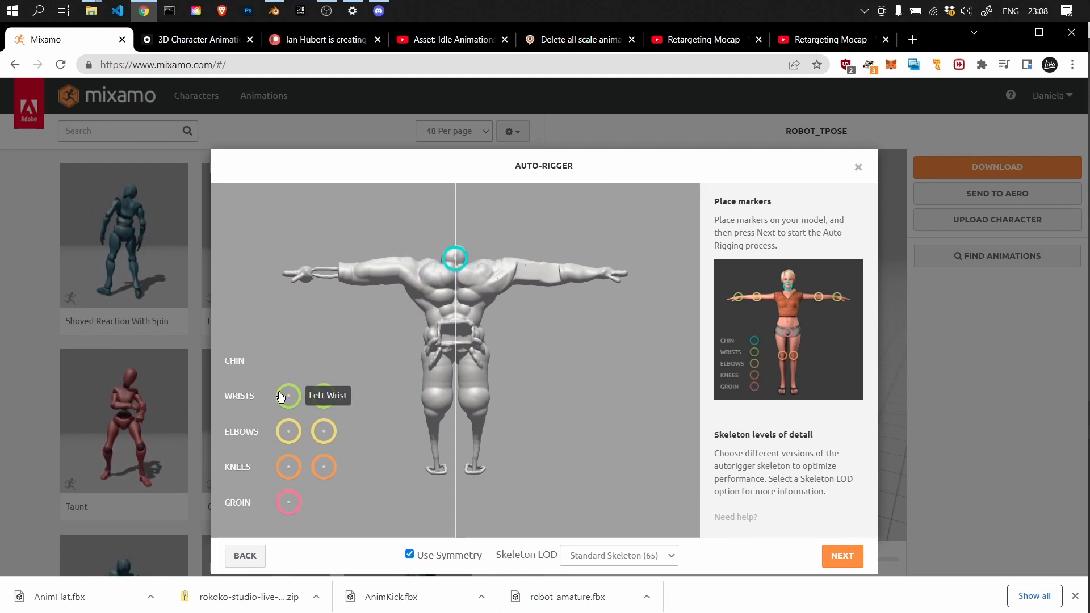
left_click_drag(281, 396, 307, 278)
mouse_move(288, 431)
left_mouse_down()
mouse_move(340, 284)
mouse_move(360, 278)
left_mouse_up()
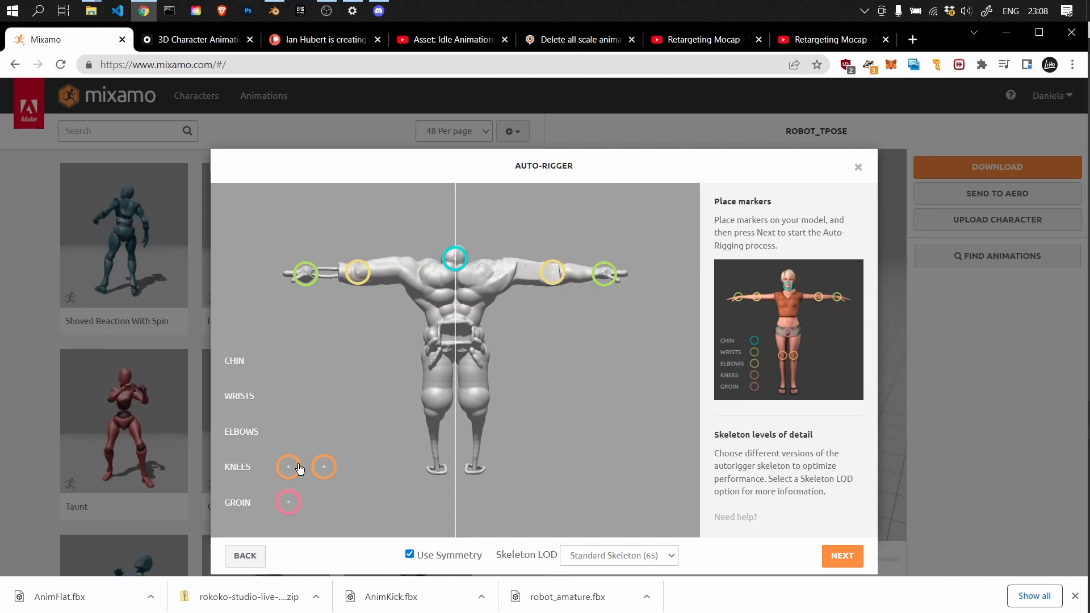
left_click_drag(281, 467, 439, 408)
left_click_drag(300, 511, 458, 356)
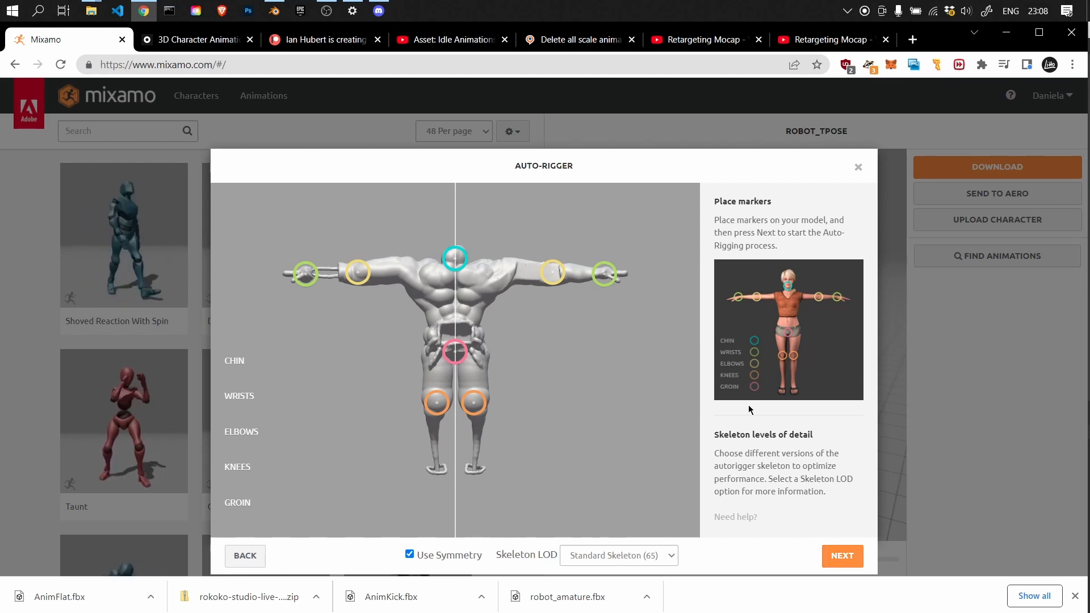
Auto-rig the robot with the Standard Skeleton (65) and accept it as the new character
left_click(838, 553)
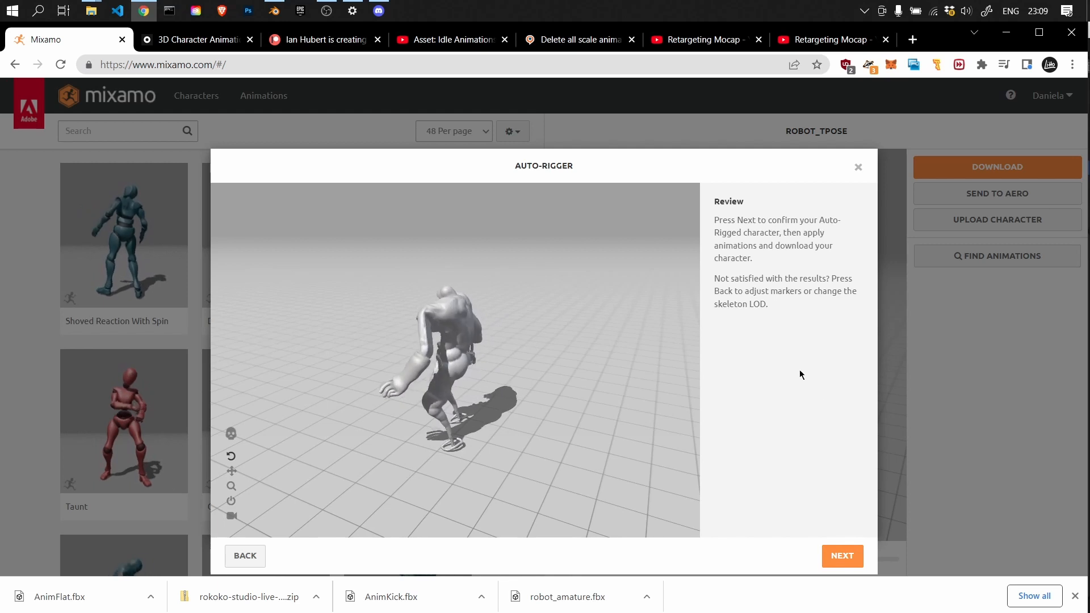
left_click(838, 557)
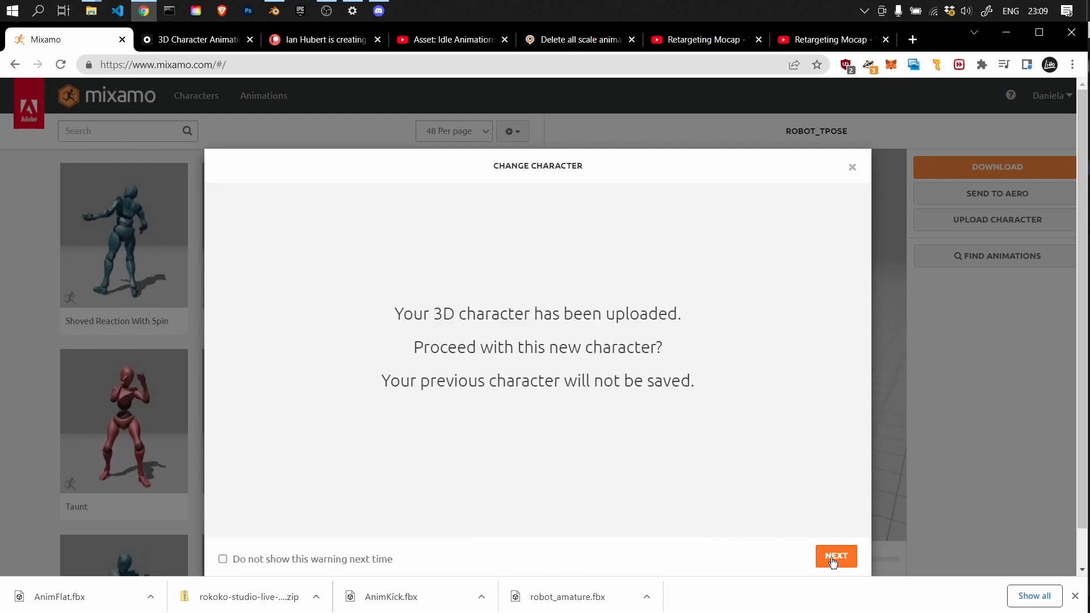
left_click(834, 557)
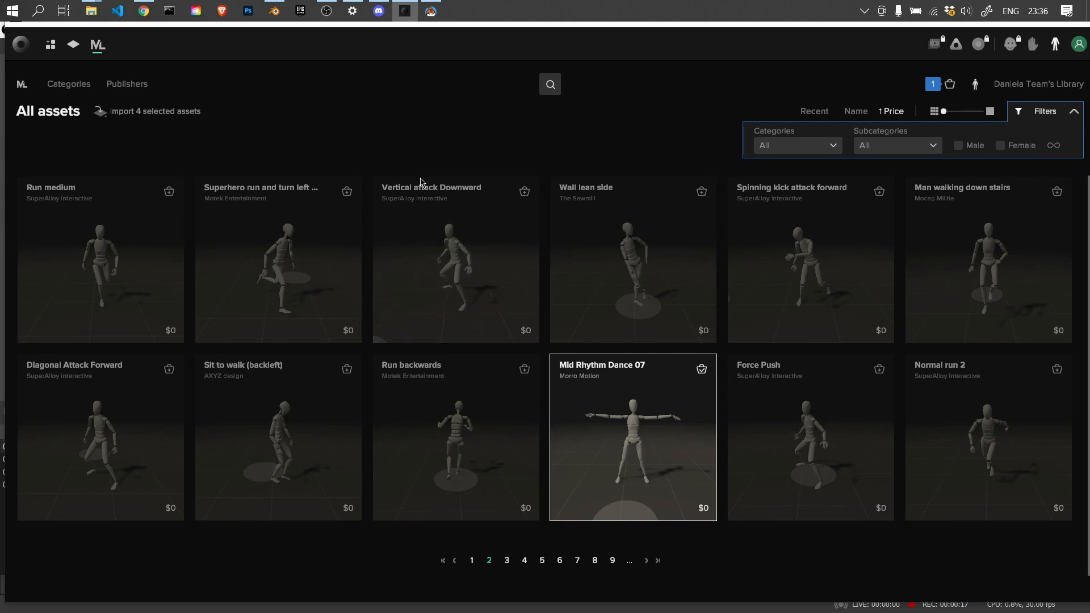
Switch to Mixamo and preview the Joyful Jump and Jumping Down animations on the robot
key("alt+Tab")
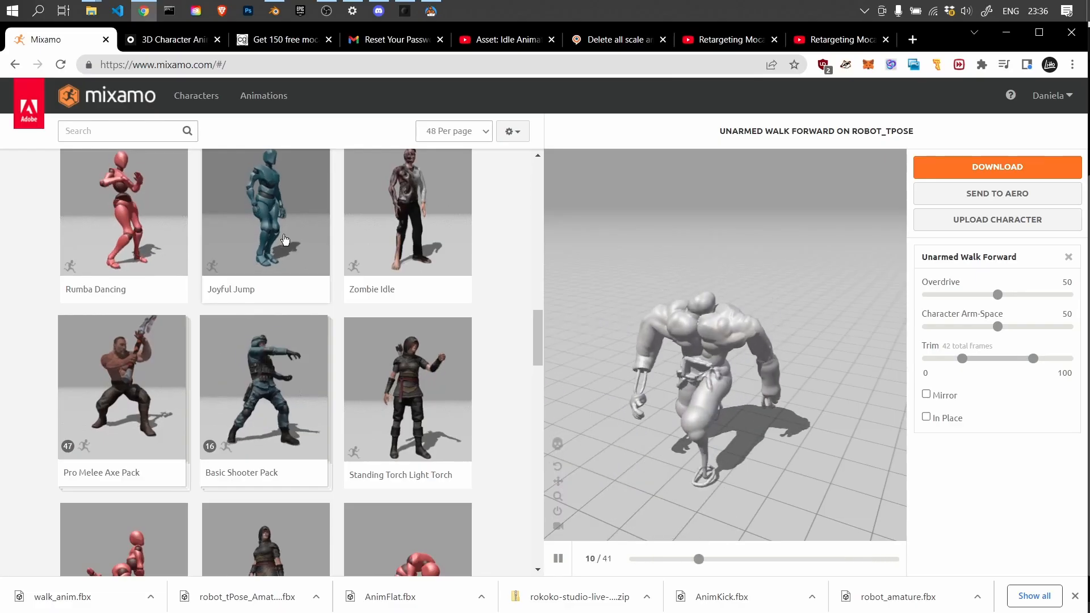
left_click(285, 239)
scroll(232, 216, "up", 6)
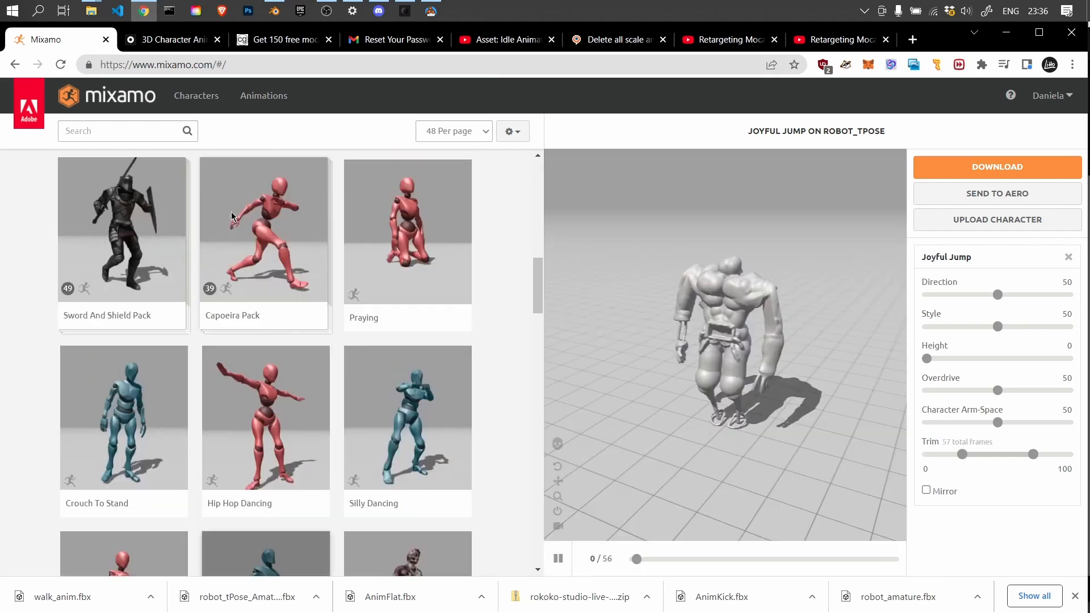
scroll(232, 216, "up", 3)
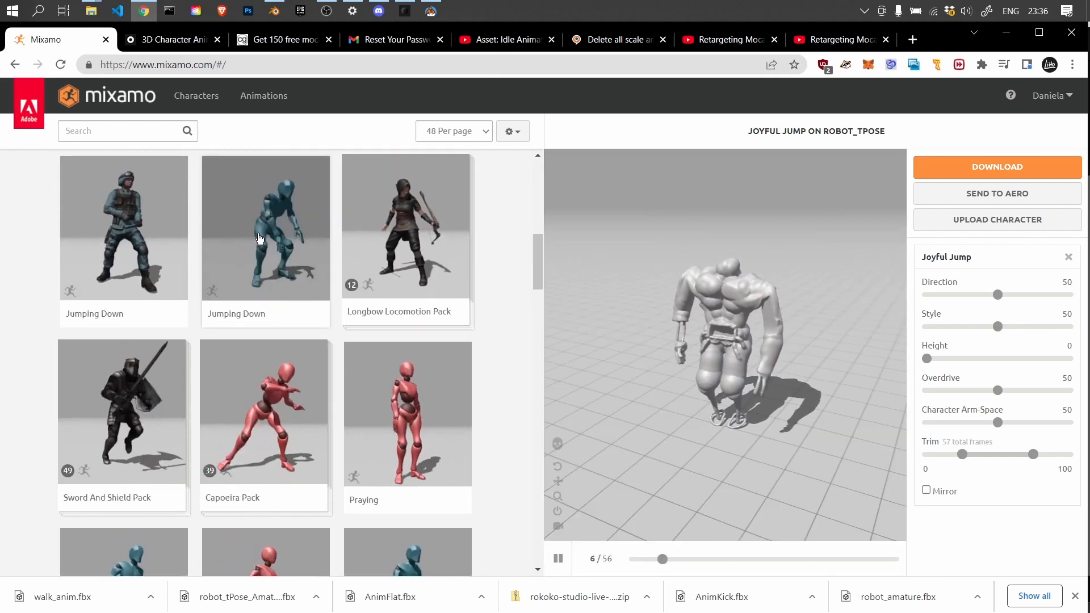
left_click(260, 238)
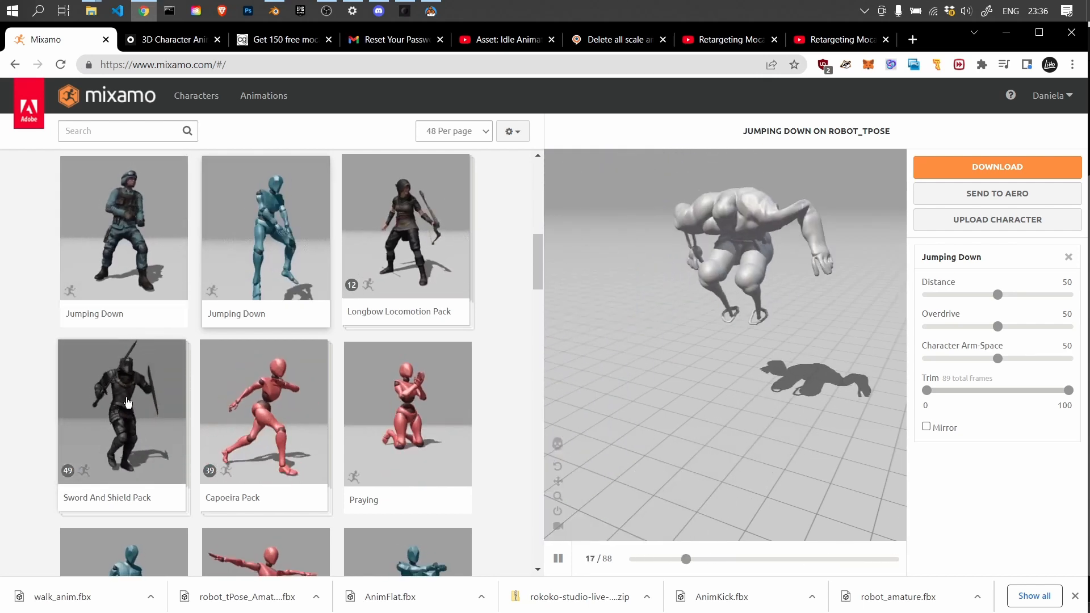
Search the web for rokoko studio in the browser and open the Rokoko Studio product page
key("alt+Tab")
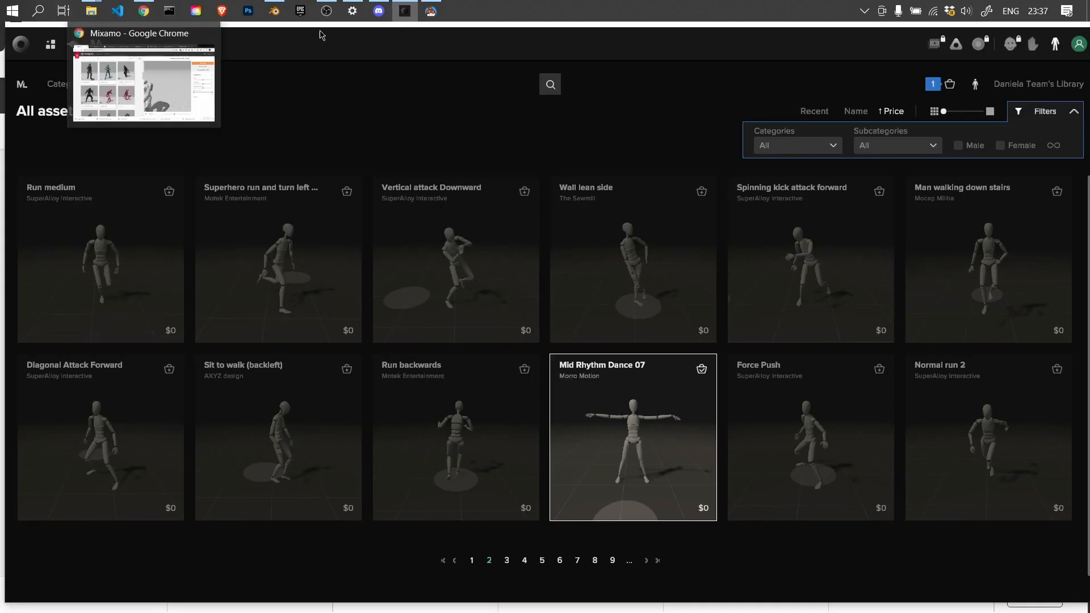
mouse_move(91, 11)
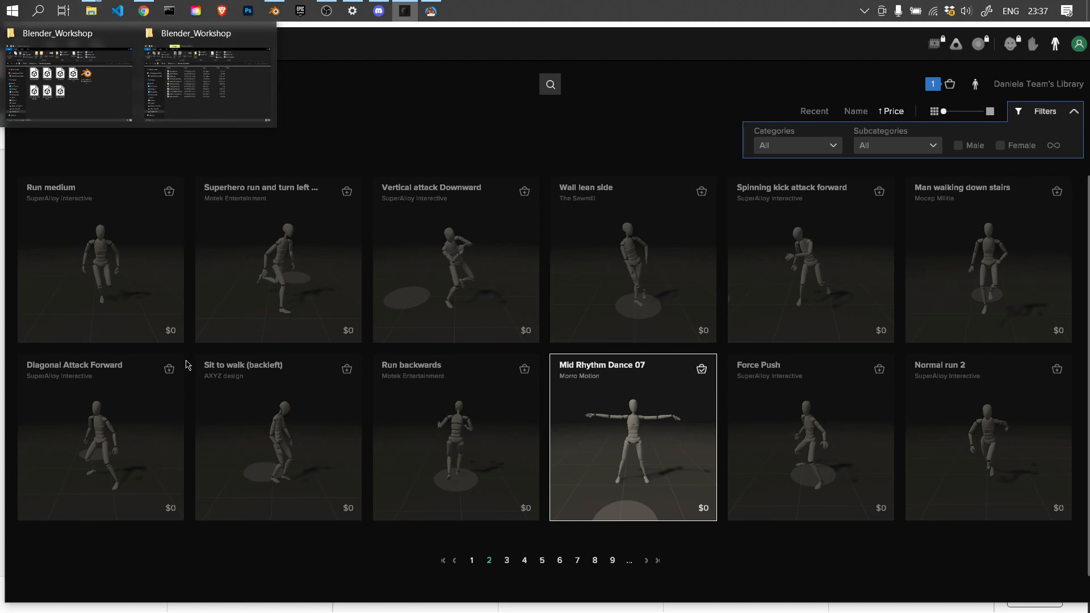
key("alt+Tab")
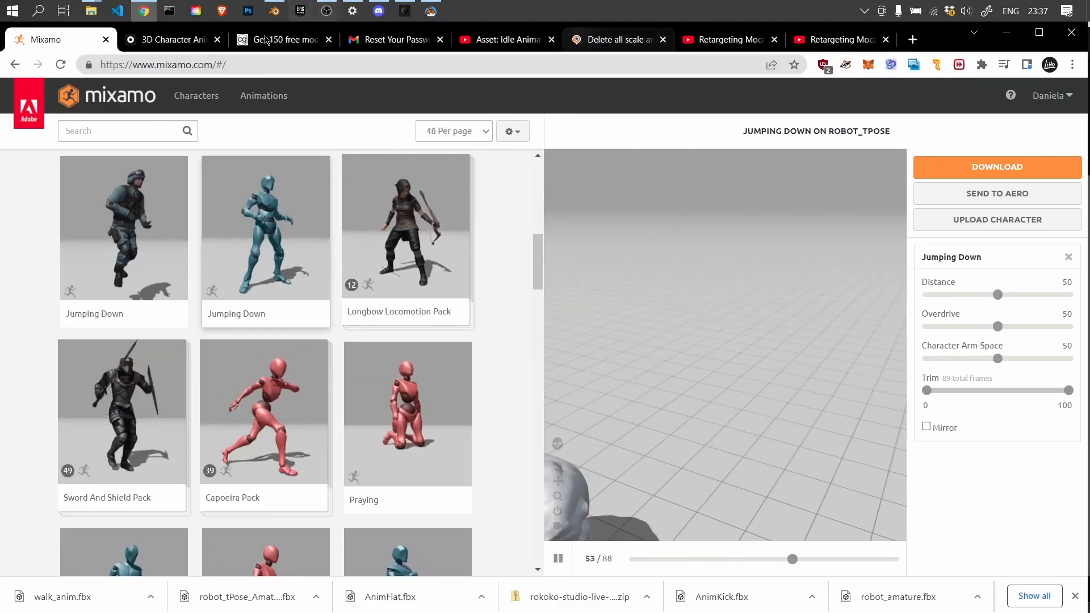
left_click(704, 41)
left_click(259, 44)
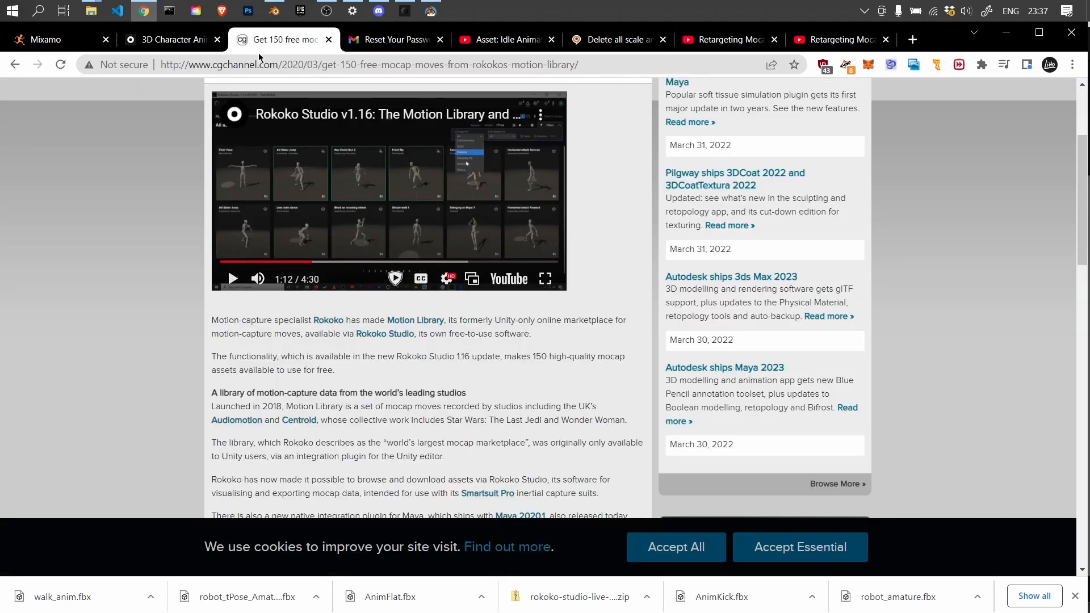
left_click(253, 65)
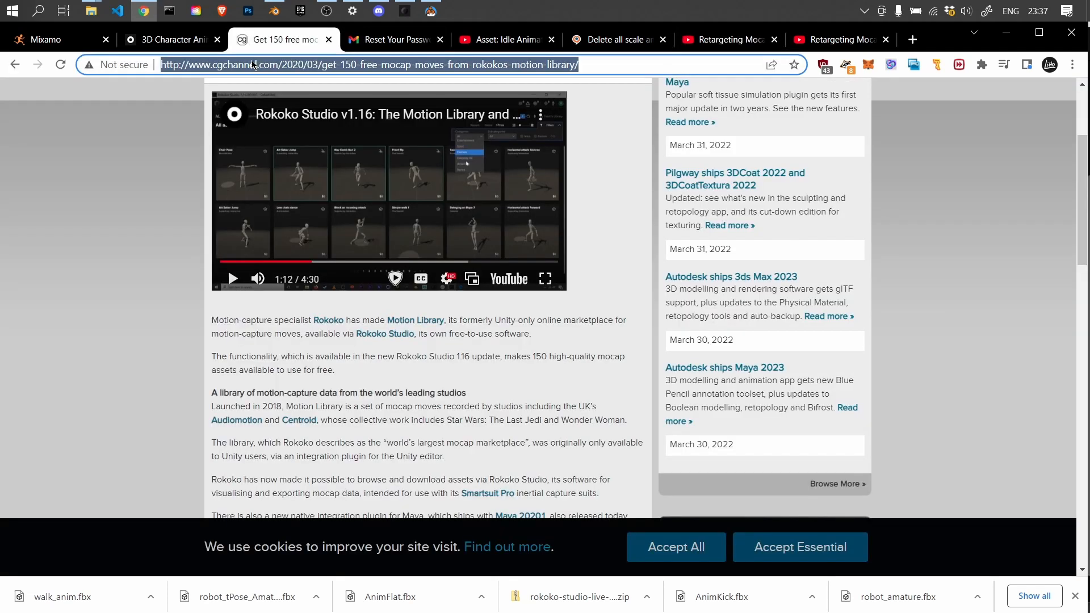
type("rokoko")
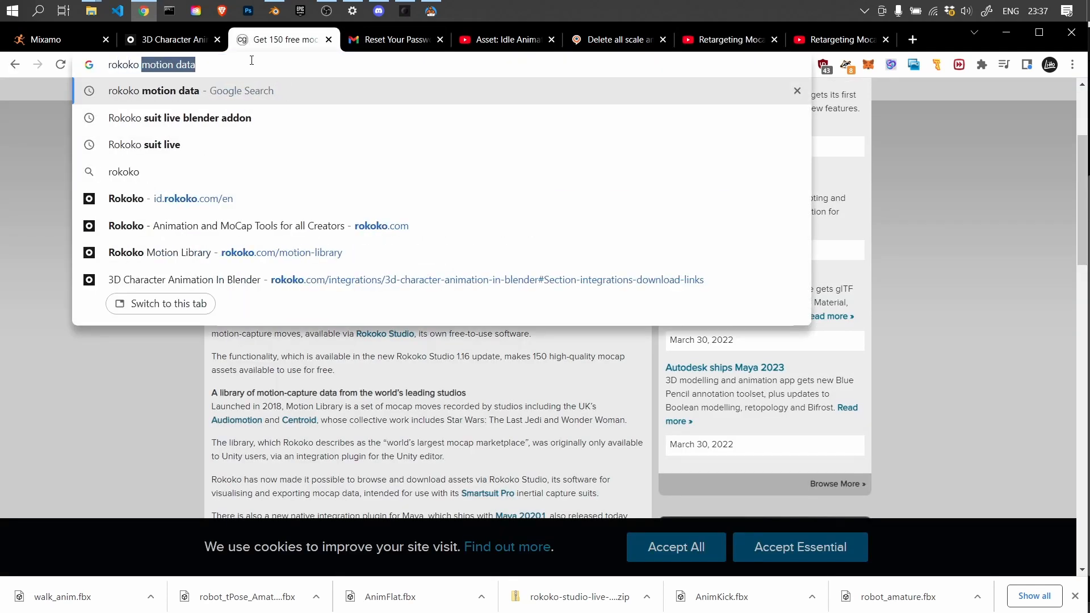
type(" studio")
key("Return")
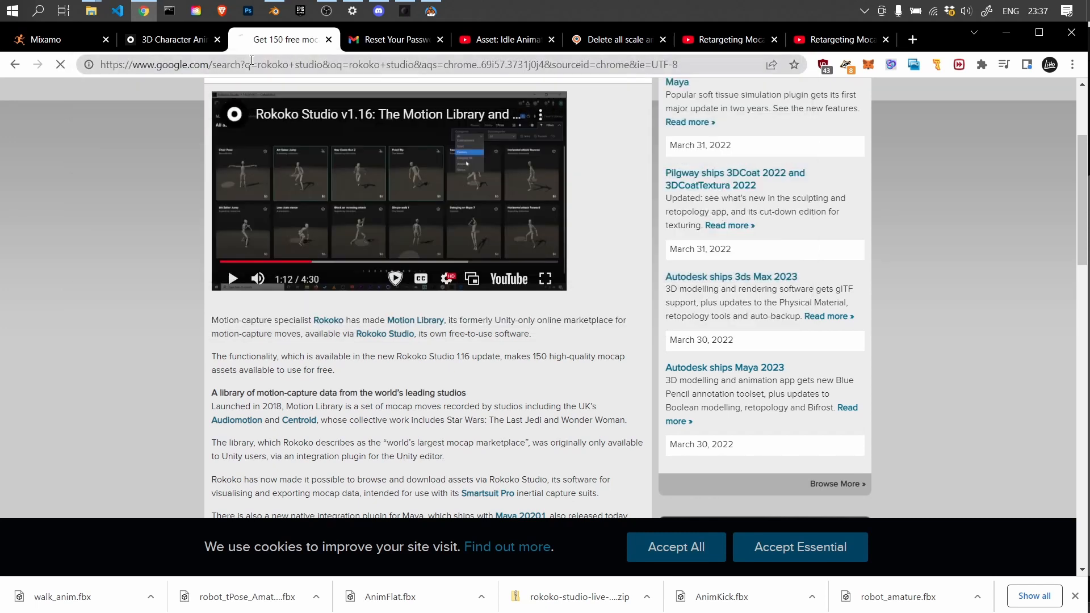
left_click(153, 211)
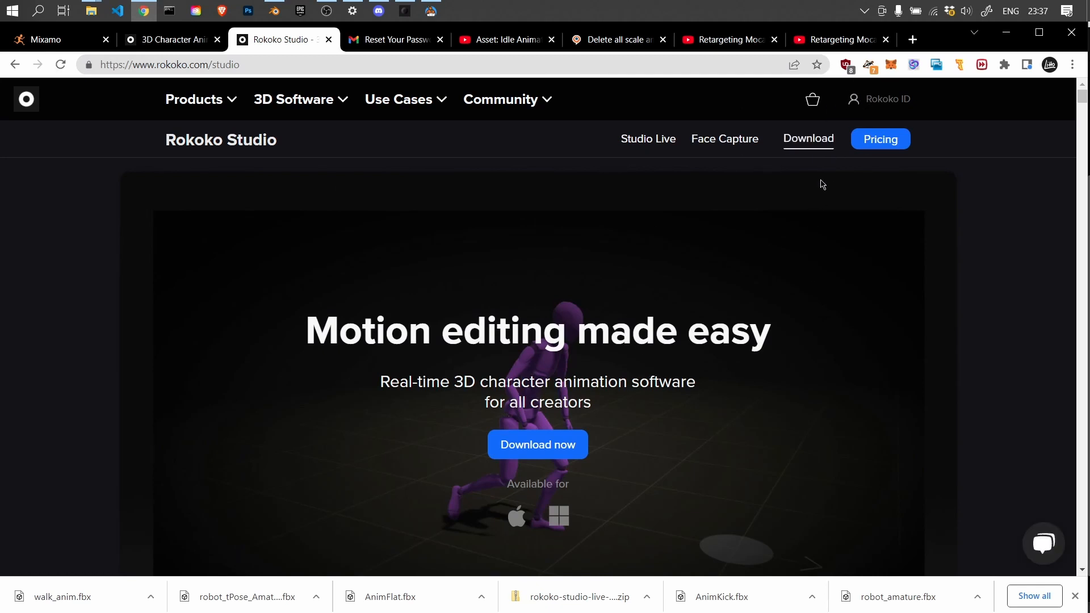
scroll(599, 322, "down", 4)
scroll(600, 324, "up", 3)
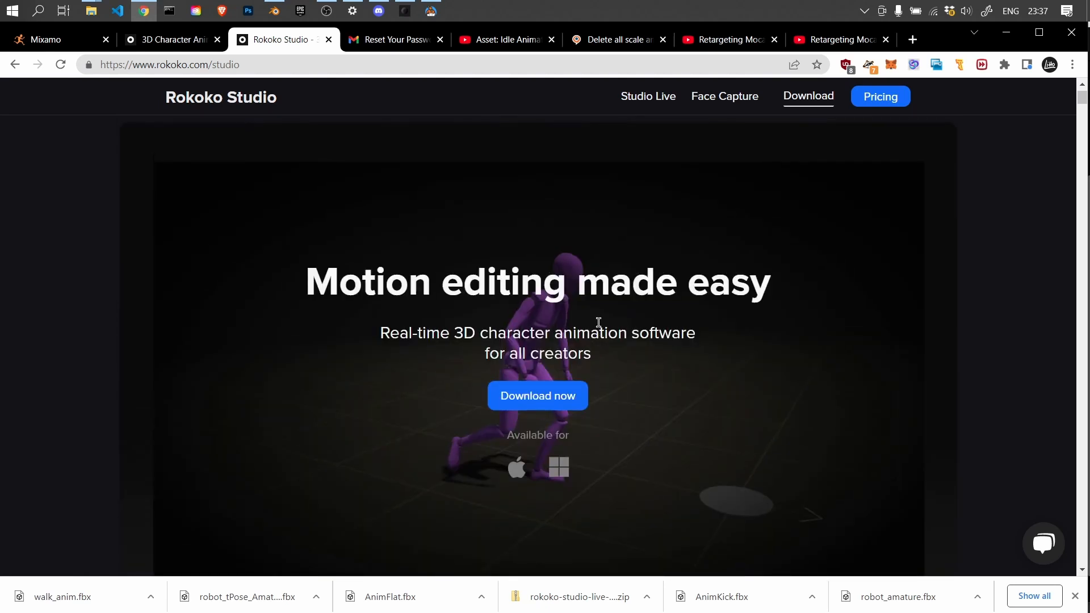
Switch to Rokoko Studio, select Vertical attack Downward and Run backwards, and add Run backwards to the cart
key("alt+Tab")
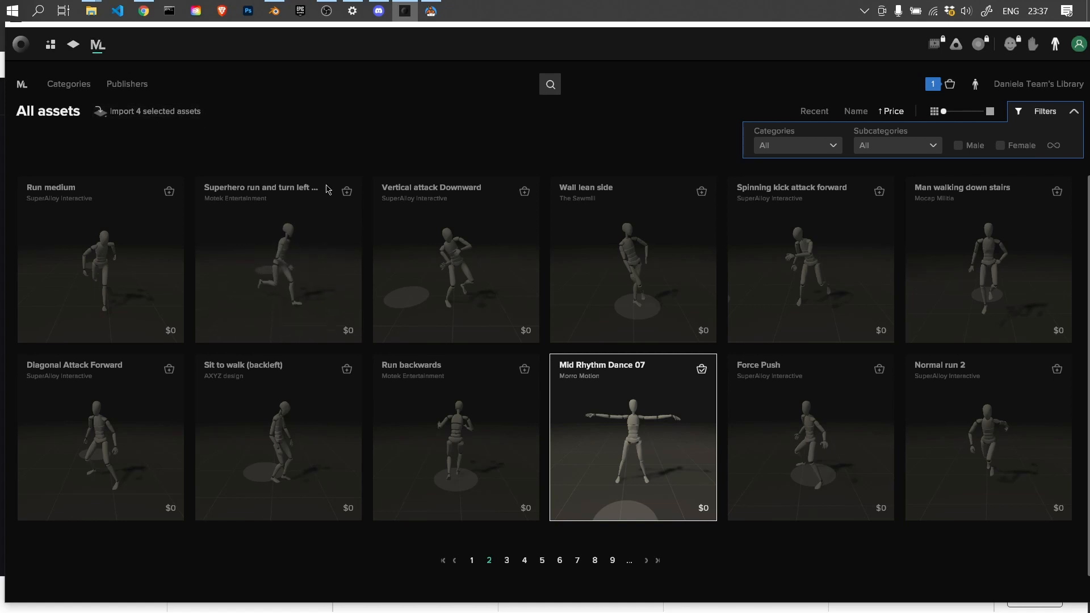
left_click(512, 339, "ctrl")
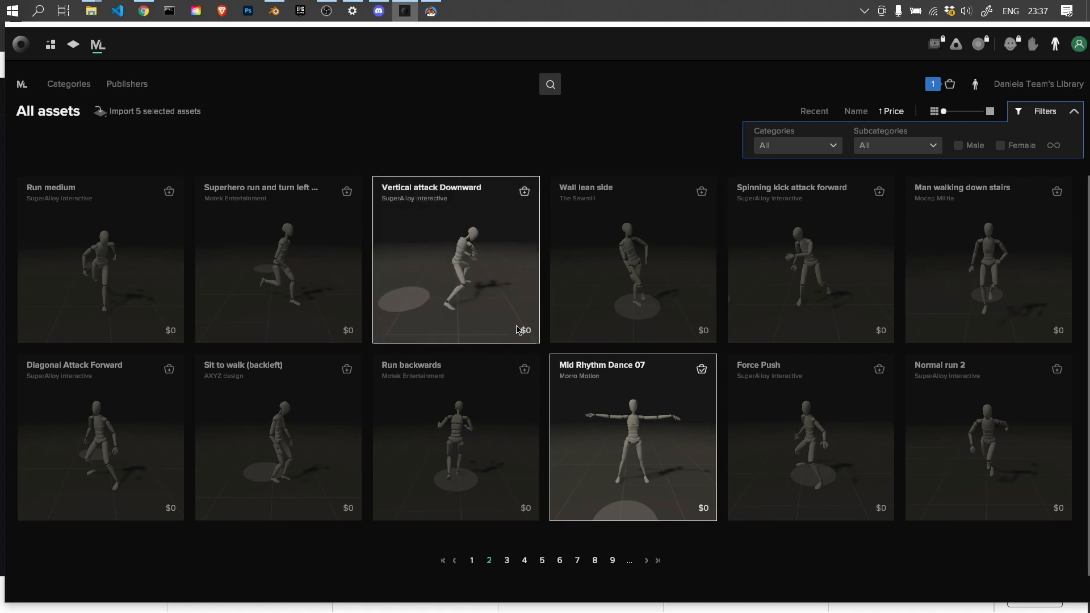
left_click(484, 382, "ctrl")
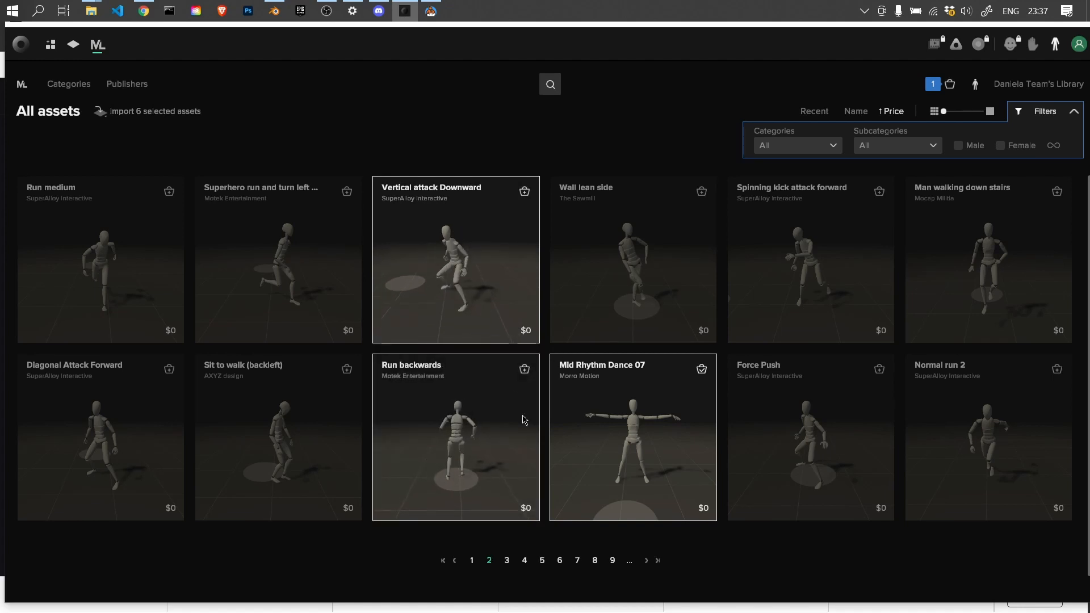
left_click(524, 370)
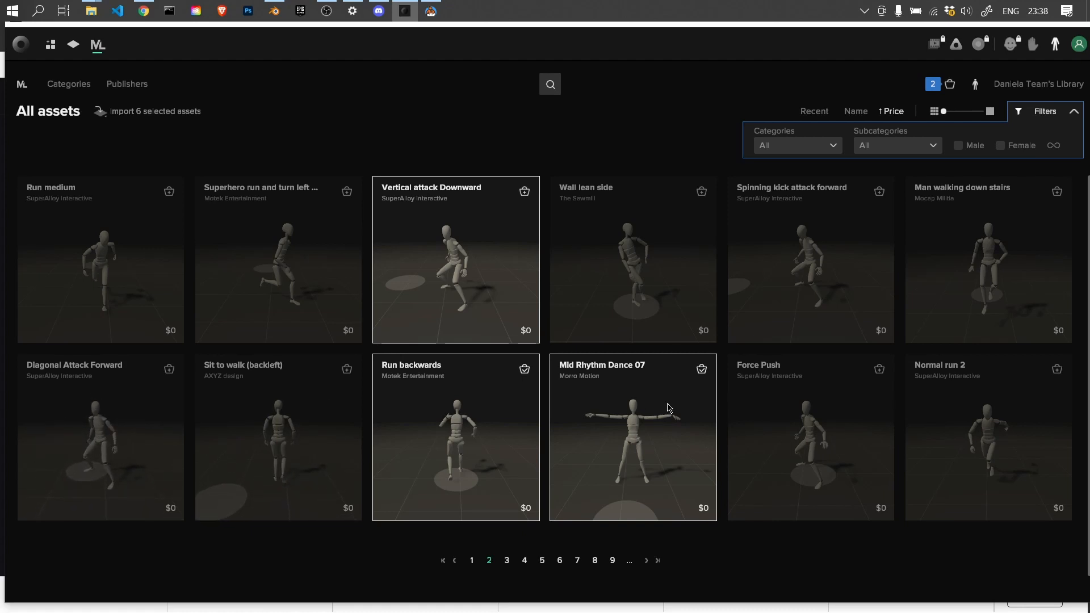
Add Man standing in thinking pose and Idle Combat Relaxed from page 3 of the motion library to the cart
left_click(507, 561)
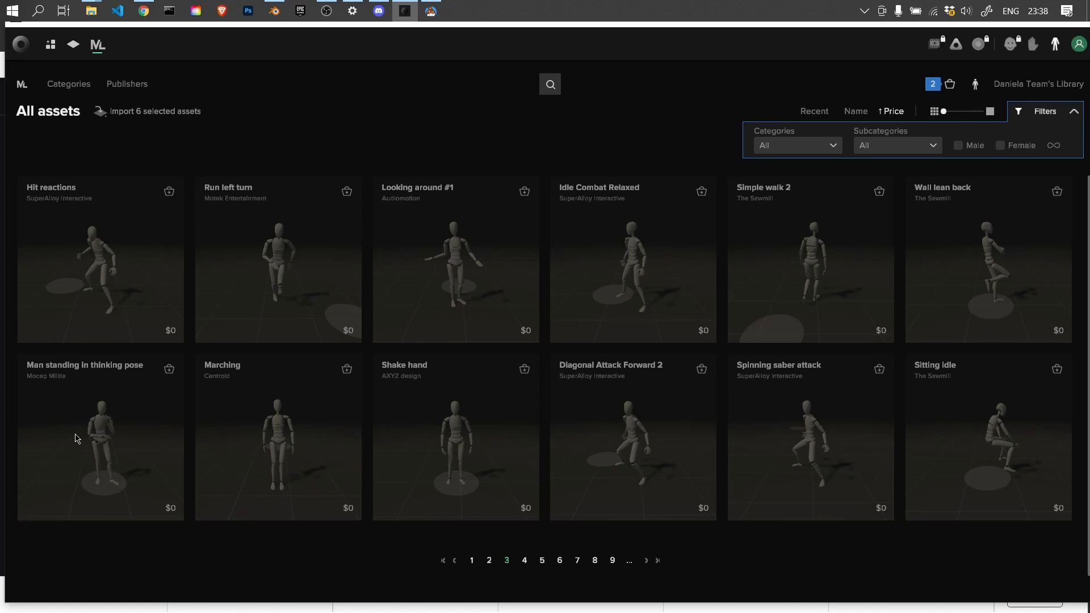
left_click(100, 420)
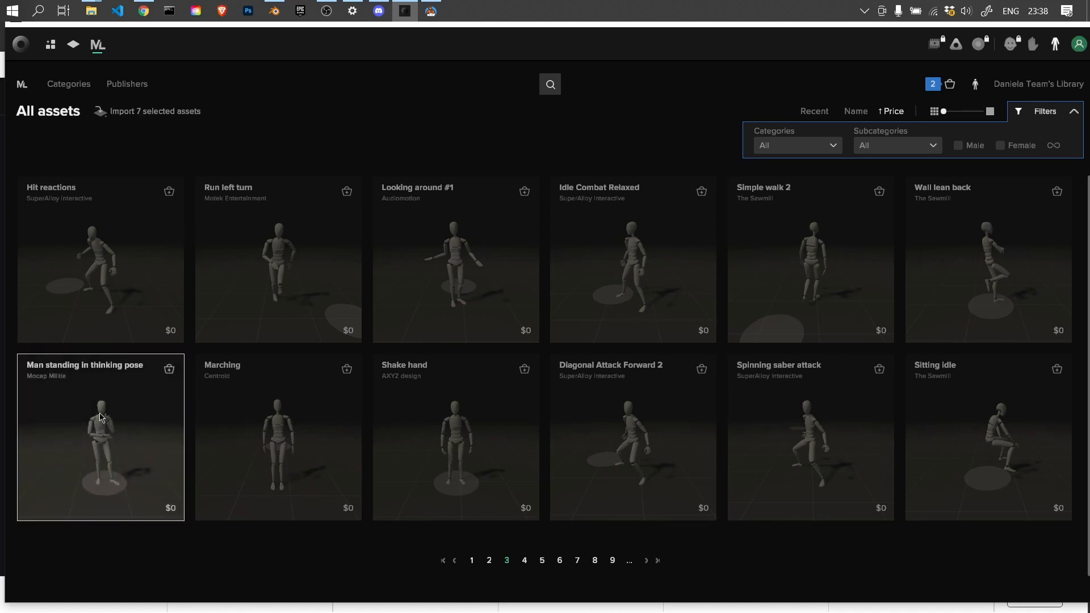
left_click(169, 369)
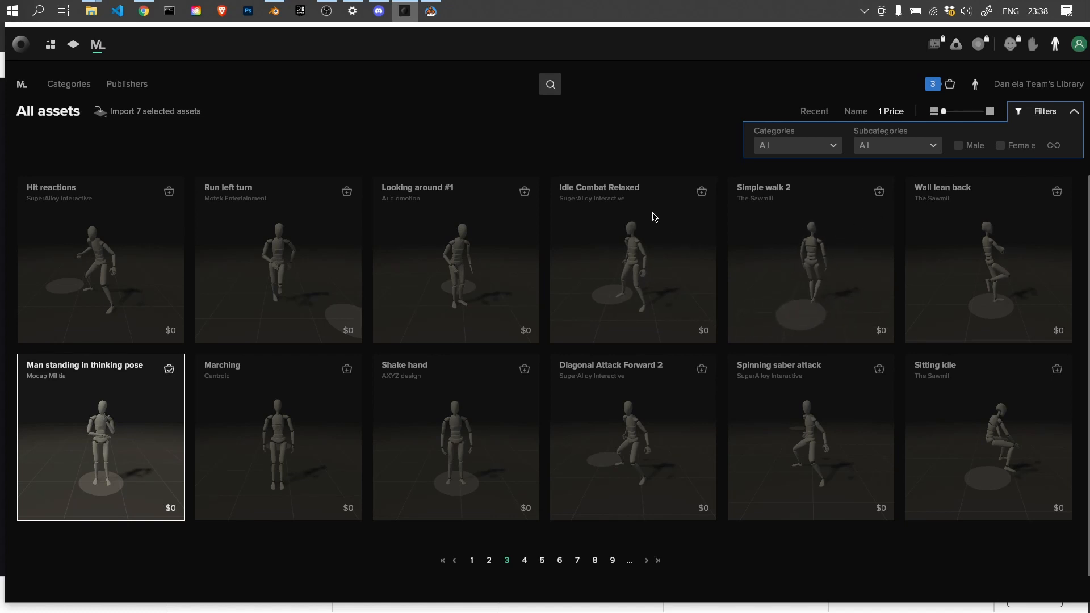
left_click(702, 191)
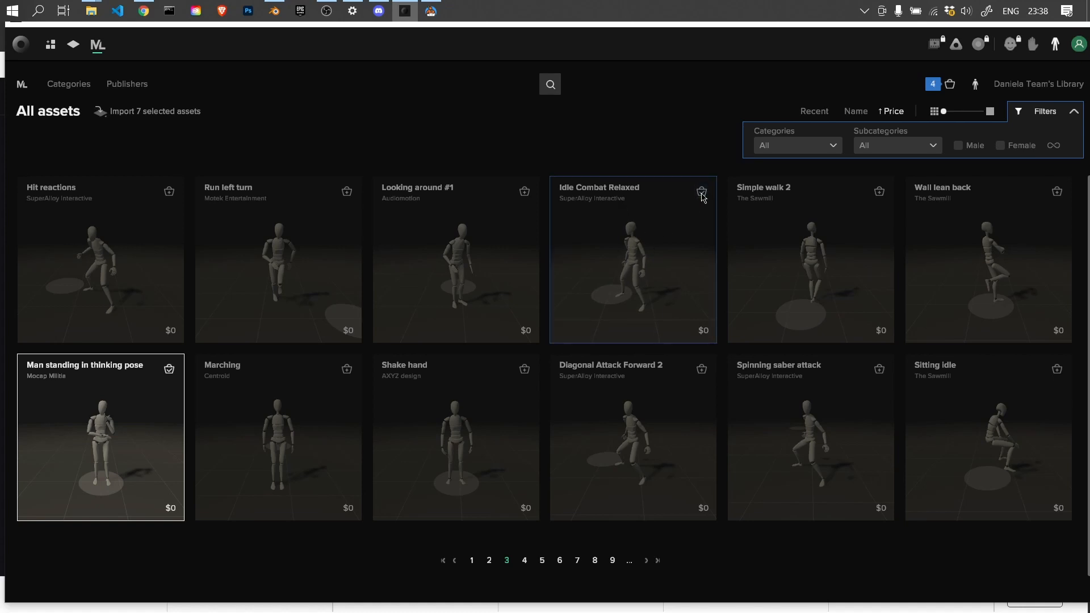
Confirm the order for the free motion assets in the shopping cart and check out
left_click(950, 86)
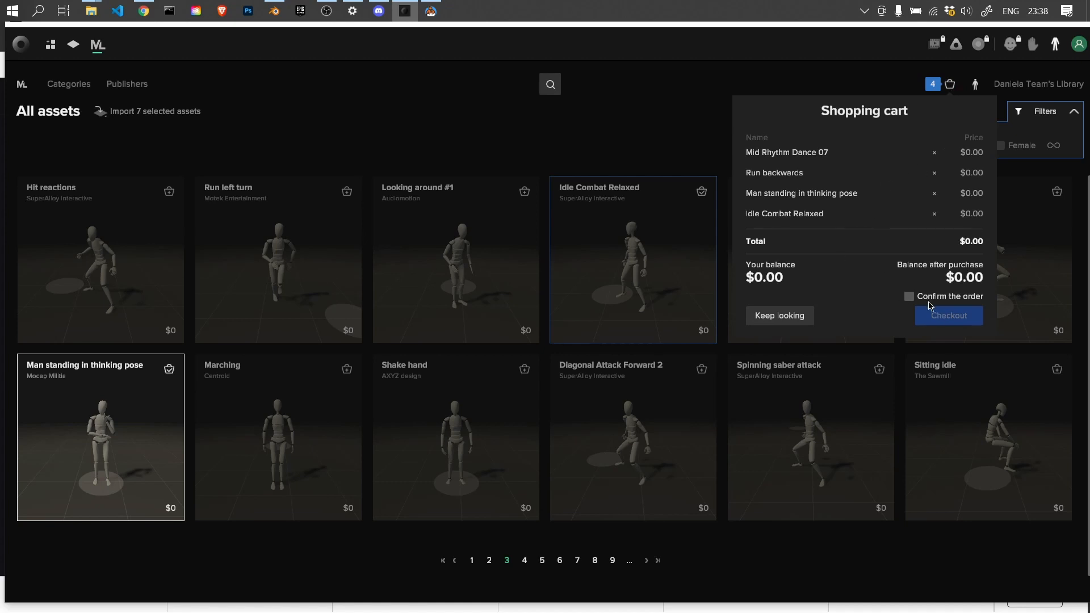
left_click(909, 296)
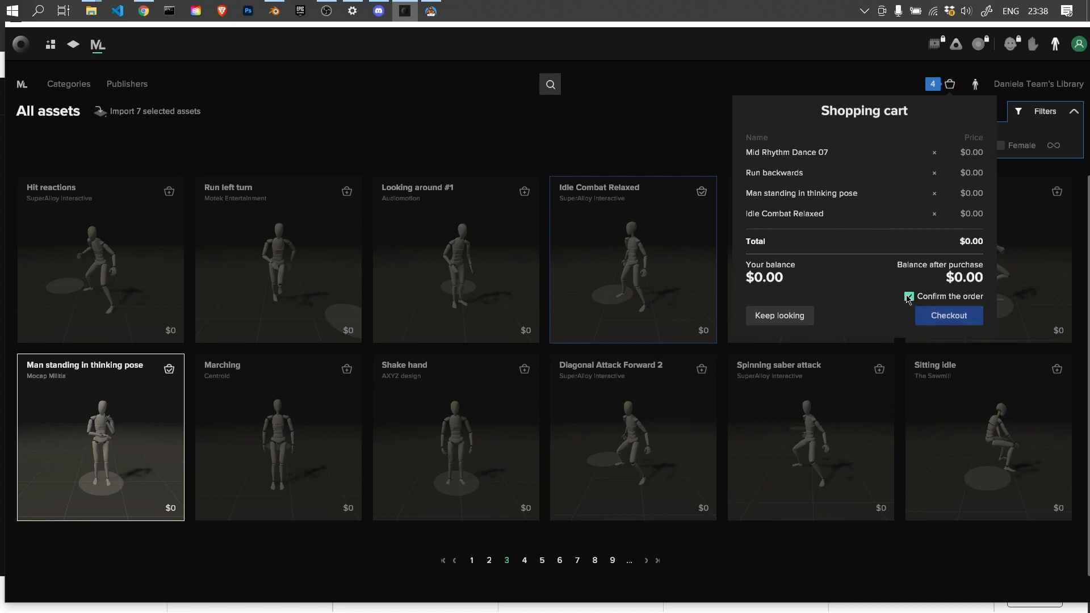
left_click(937, 317)
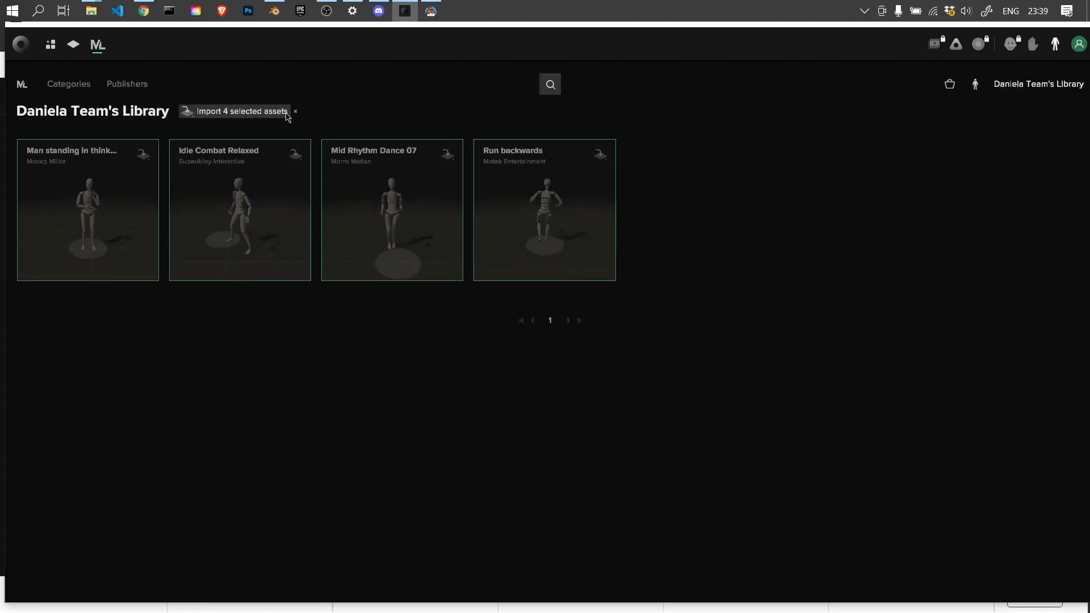
Try importing the four selected library assets into the testing project, and import Man standing in thinking pose into Sample project
left_click(287, 113)
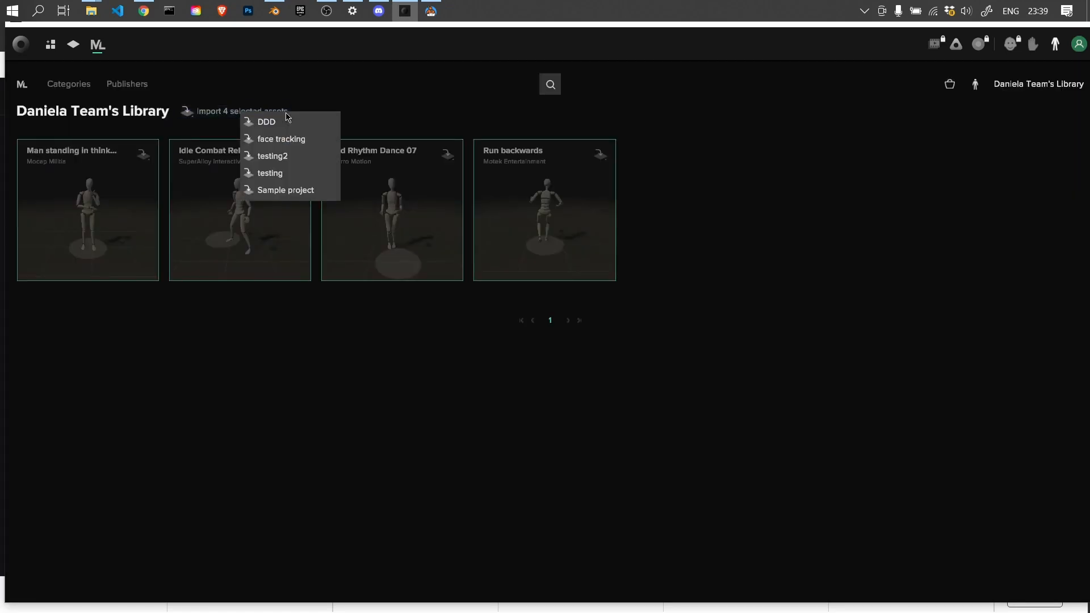
left_click(277, 178)
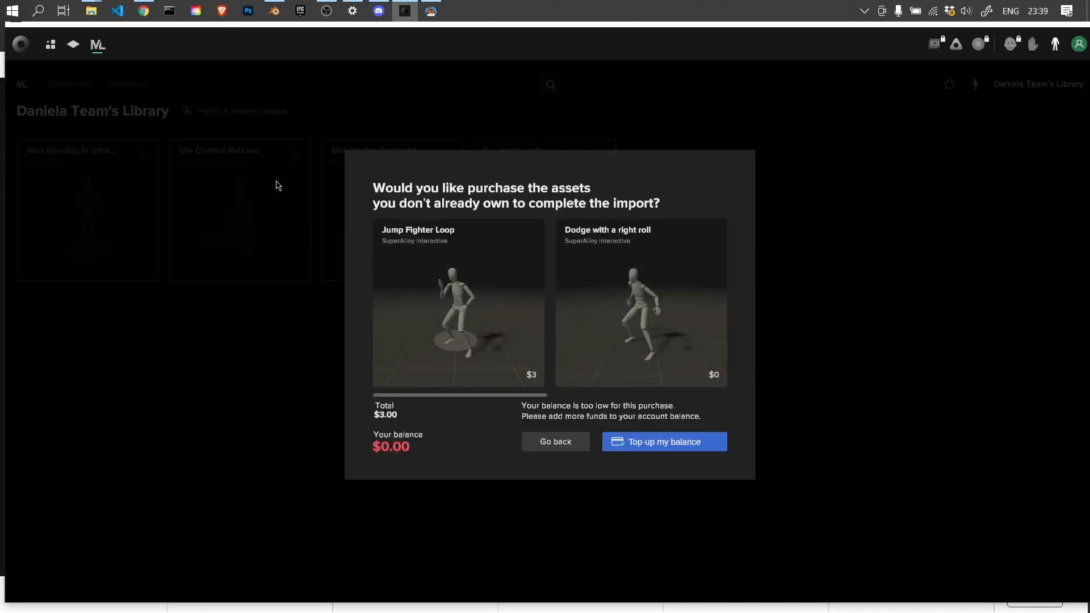
left_click(271, 196)
left_click(301, 245)
left_click(392, 231)
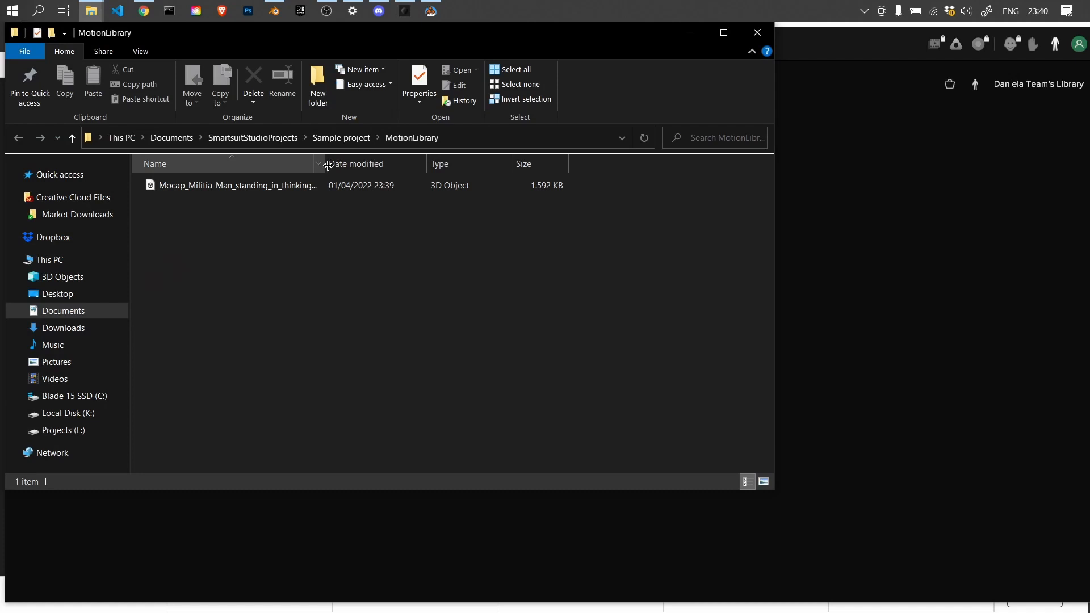
Copy Mocap_Militia-Man_standing_in_thinking_pose-b4f7bce3.fbx from Sample project's MotionLibrary folder into the Blender_Workshop folder
left_click_drag(327, 165, 400, 163)
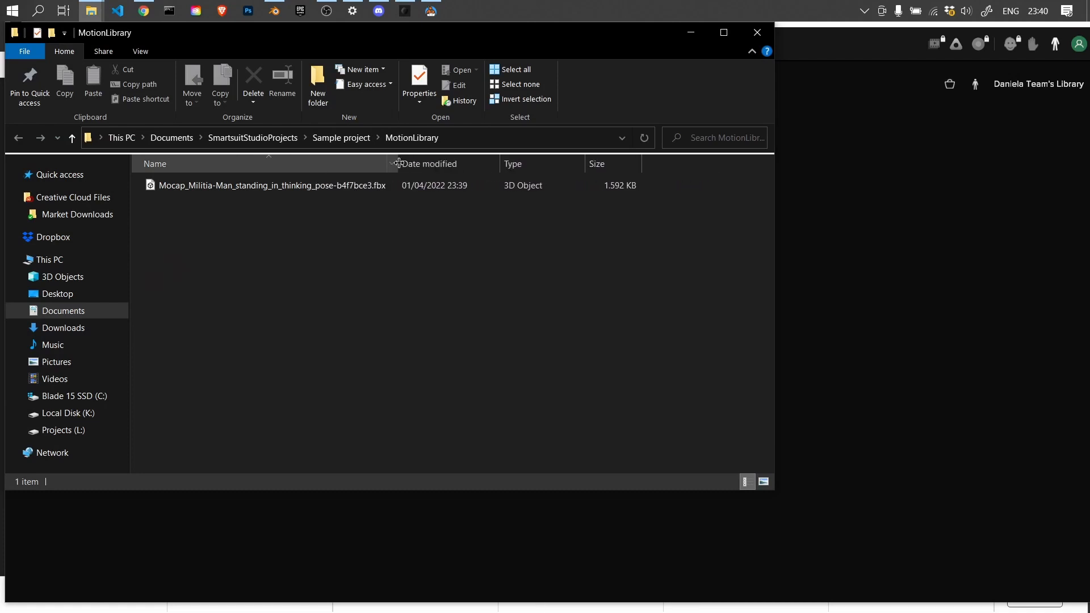
left_click(352, 187)
key("alt+Tab")
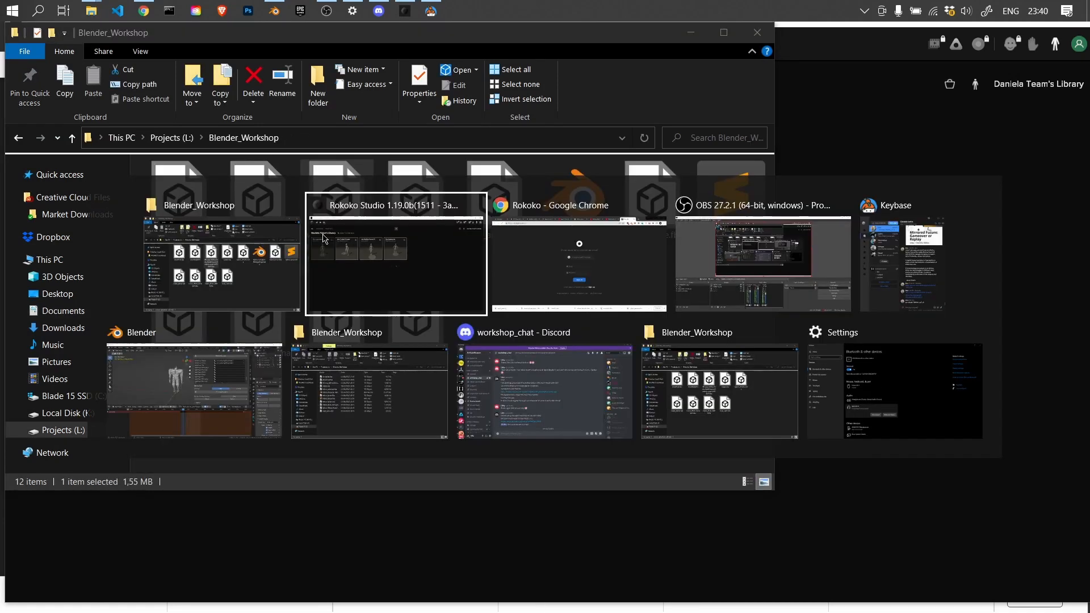
Switch to Blender and narrow the 3D viewport's sidebar that holds the retargeting bone list
key("Tab")
key("Tab")
key("Tab")
key("Tab")
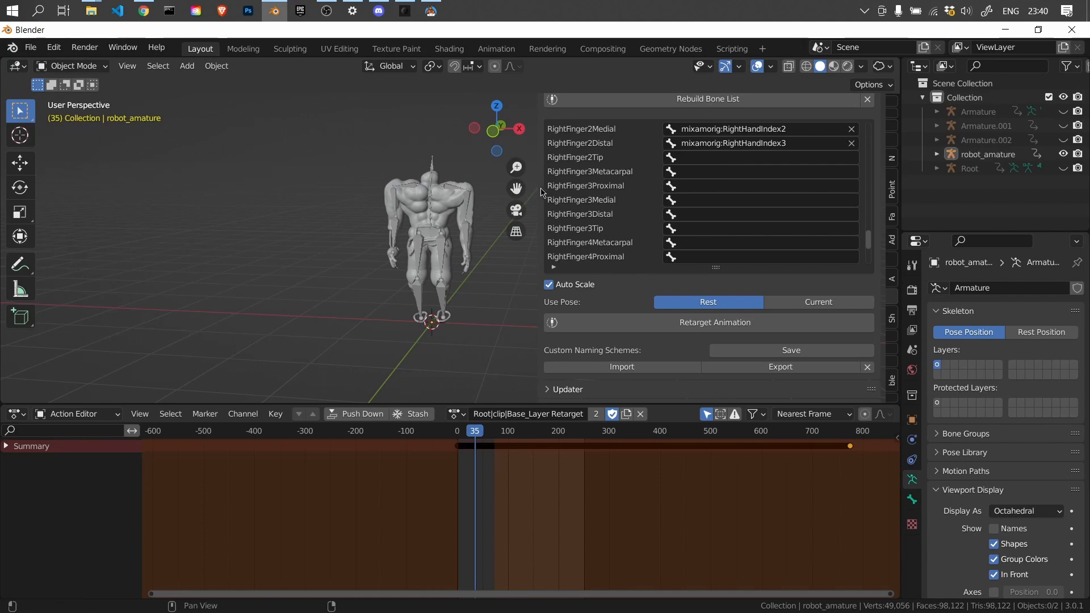
left_click_drag(536, 188, 668, 188)
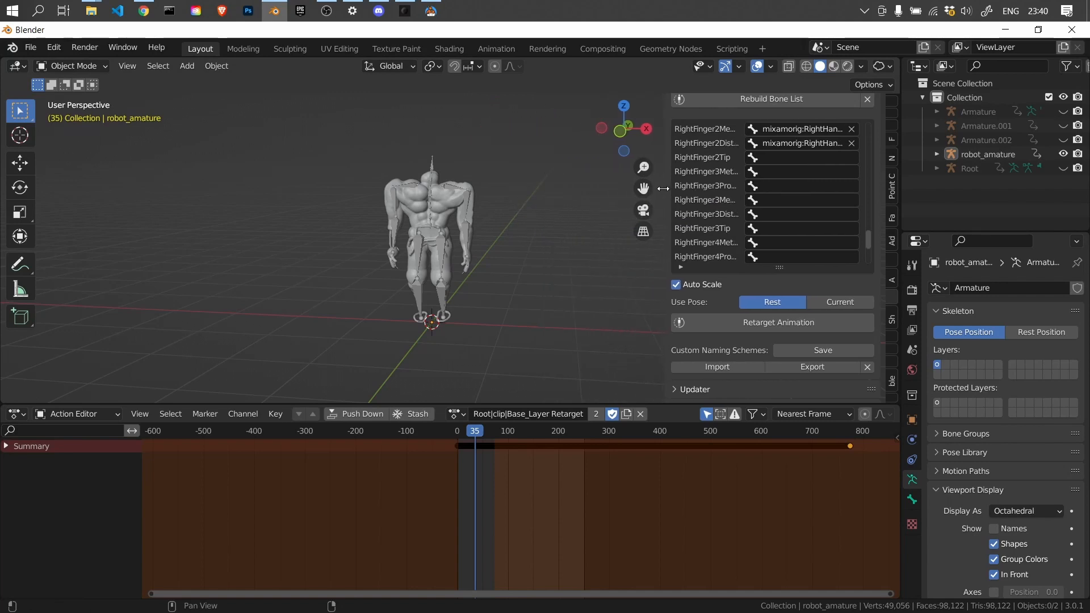
left_click(31, 48)
left_click(32, 51)
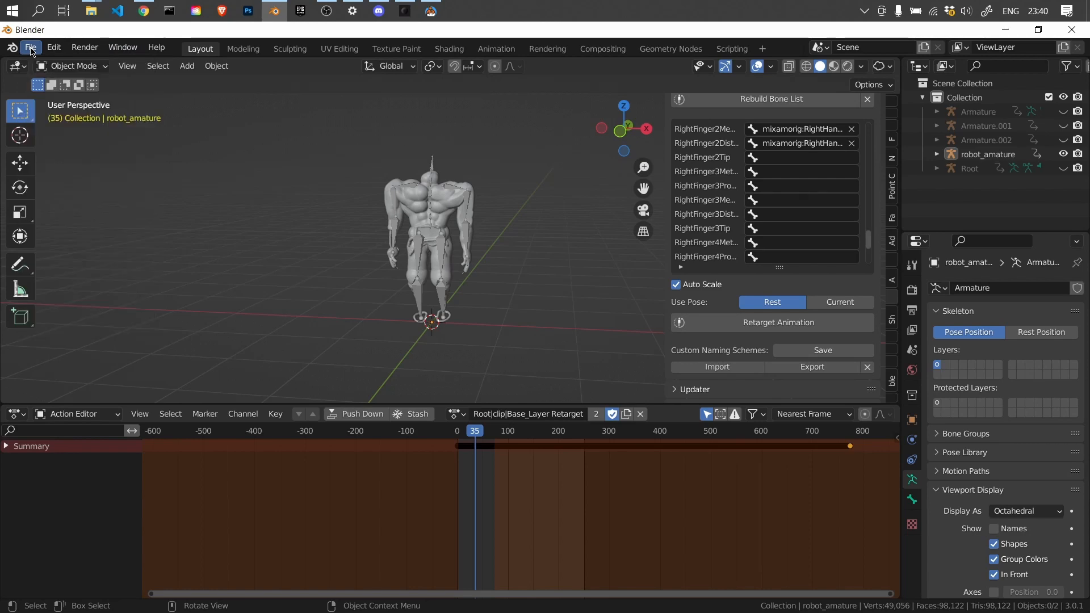
Switch to Chrome, search the web for "rokoko studio blender addon", and view the plugin download on Rokoko's Blender integration page
key("alt+Tab")
key("alt+Tab")
key("alt+Tab")
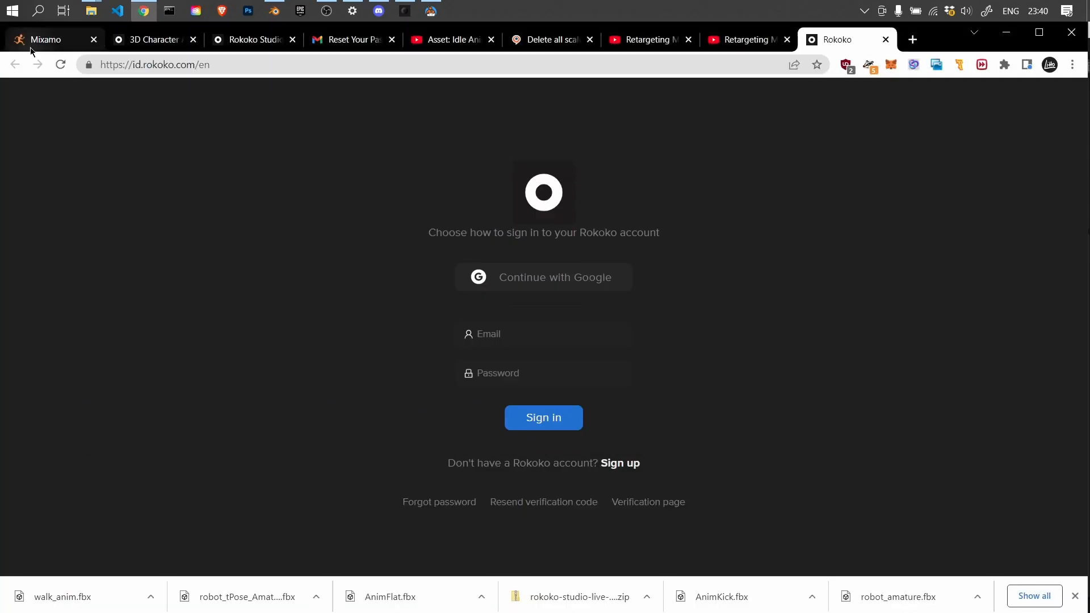
left_click(306, 57)
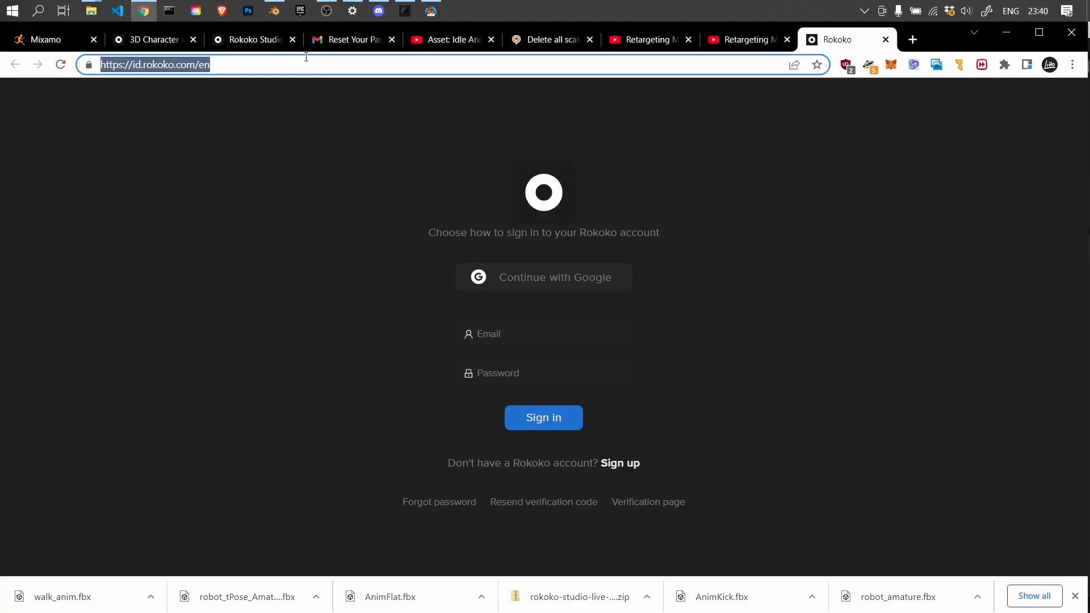
type("rokoko studio")
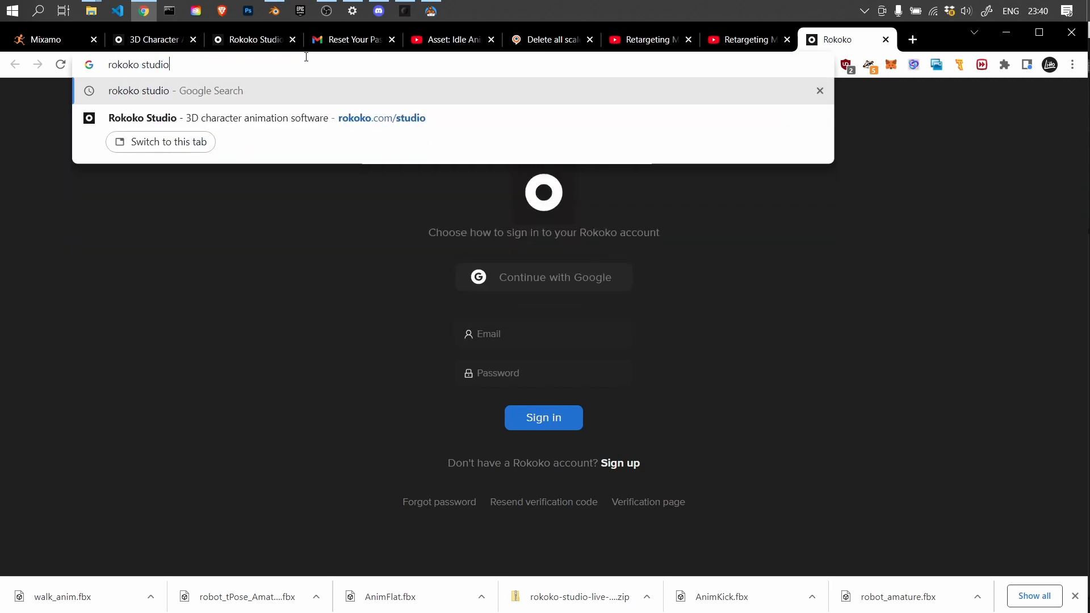
type(" blender addon")
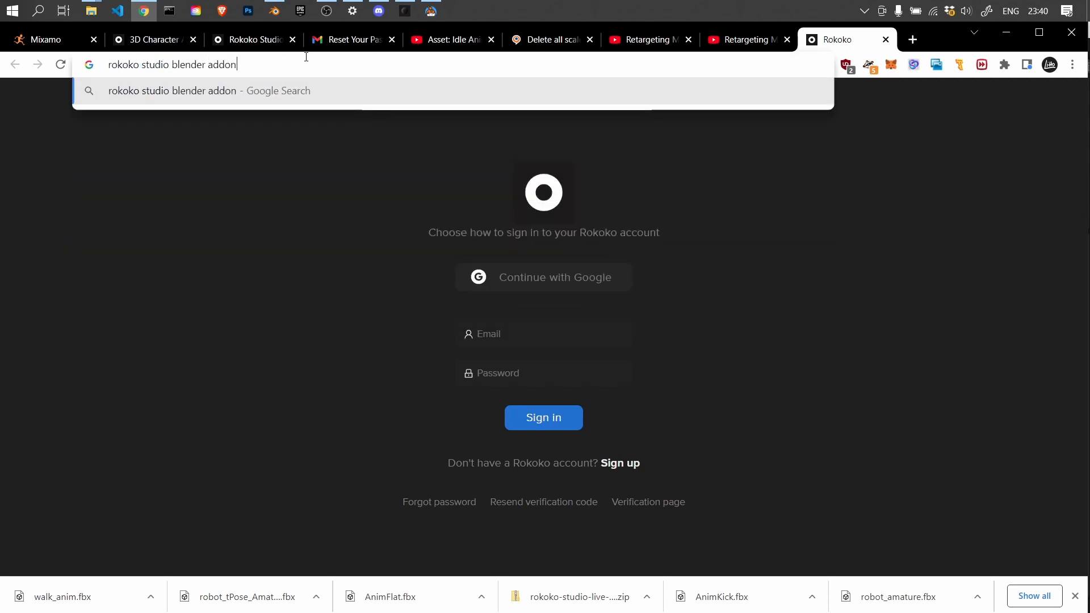
key("Return")
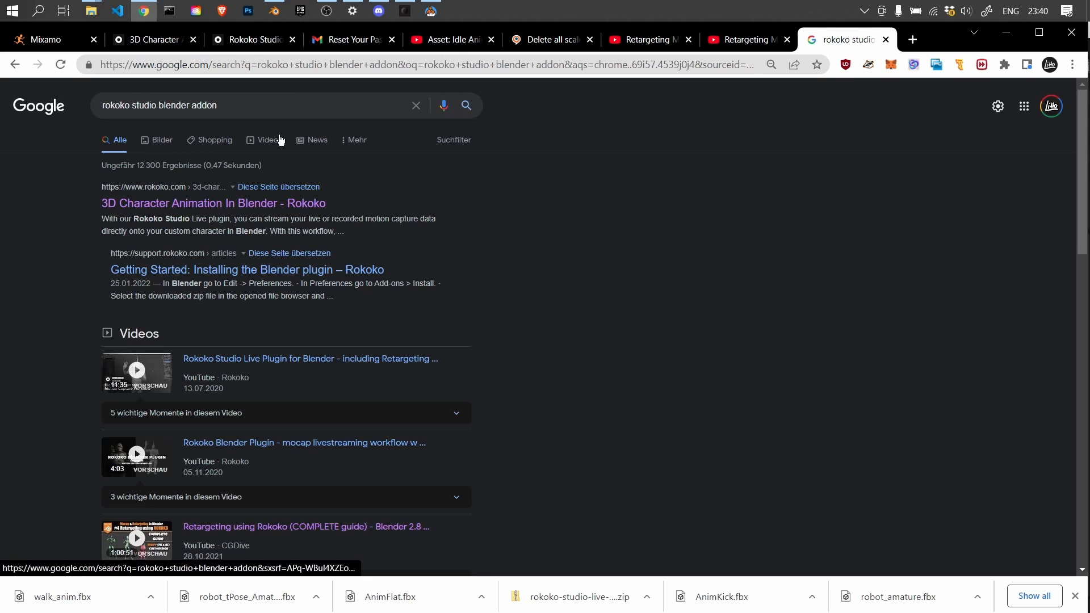
left_click(248, 205)
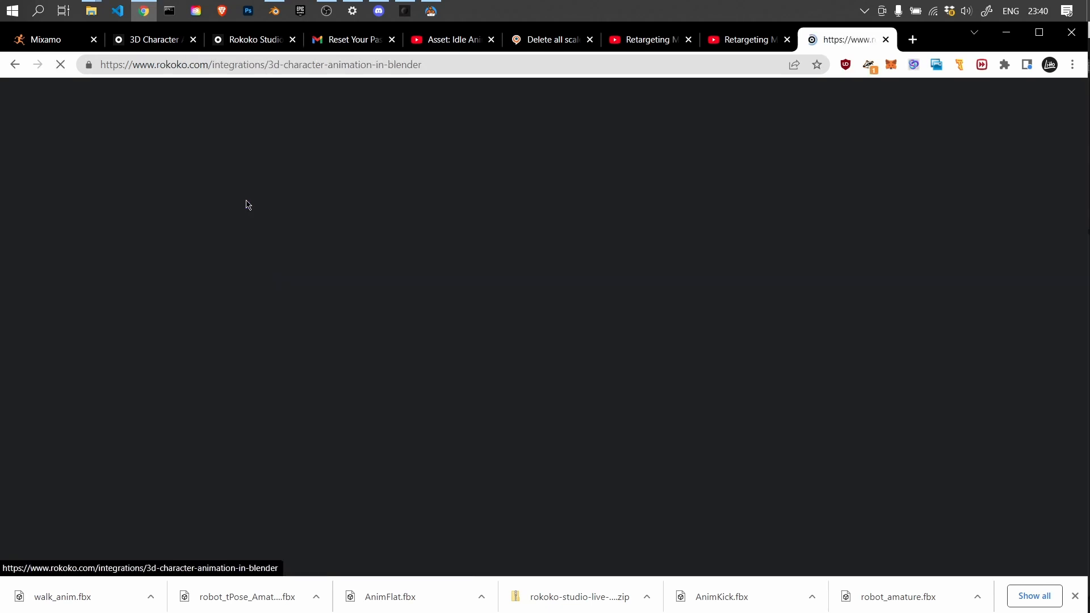
scroll(637, 340, "down", 4)
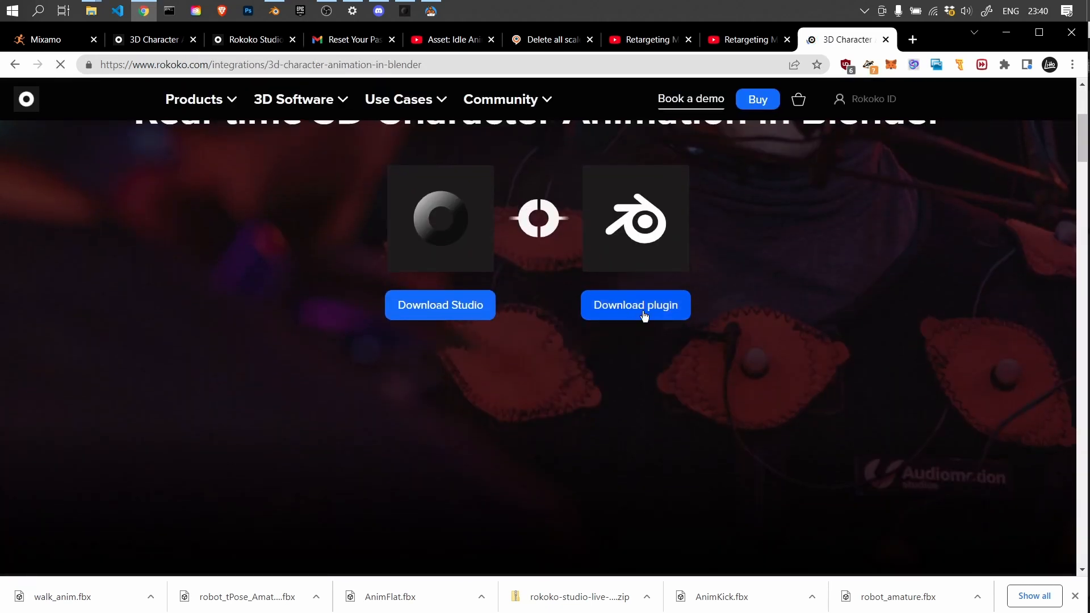
left_click(248, 64)
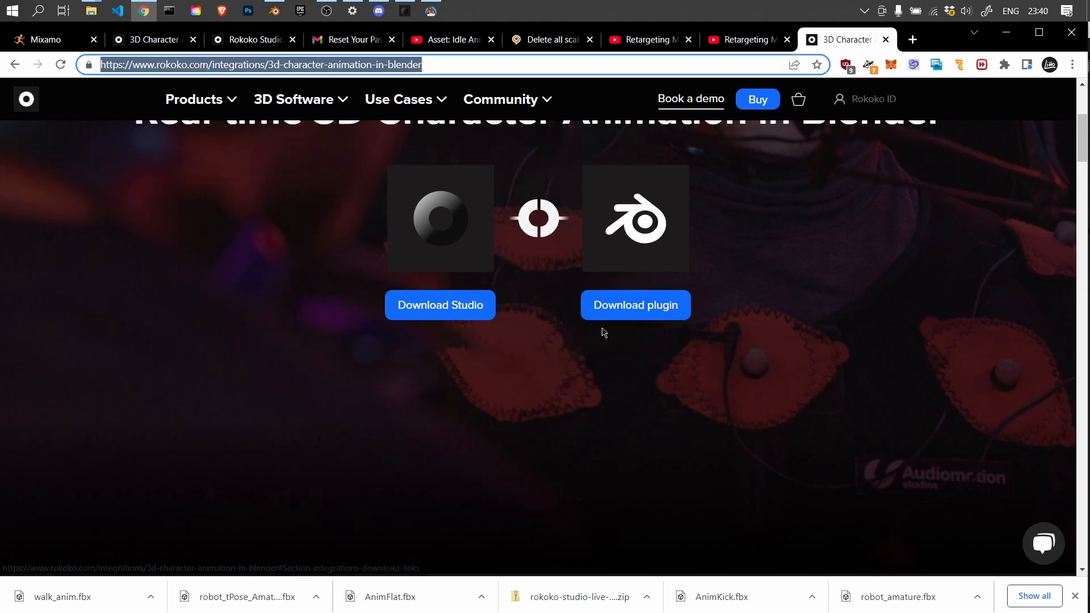
Return to Blender and look up the installed add-ons matching "rokoko" in the preferences
key("alt+Tab")
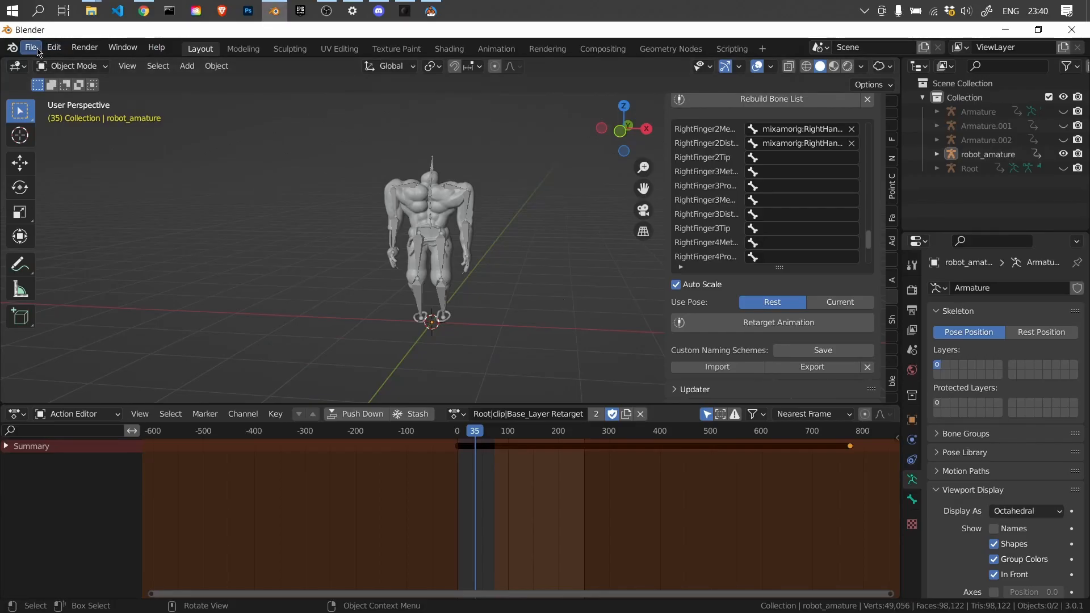
left_click(53, 50)
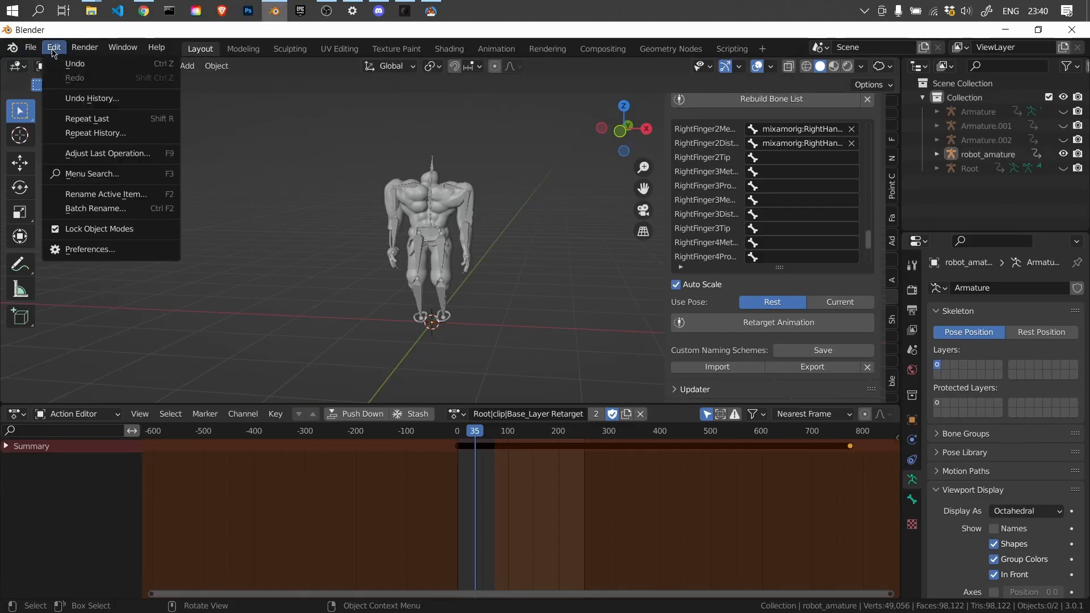
left_click(102, 251)
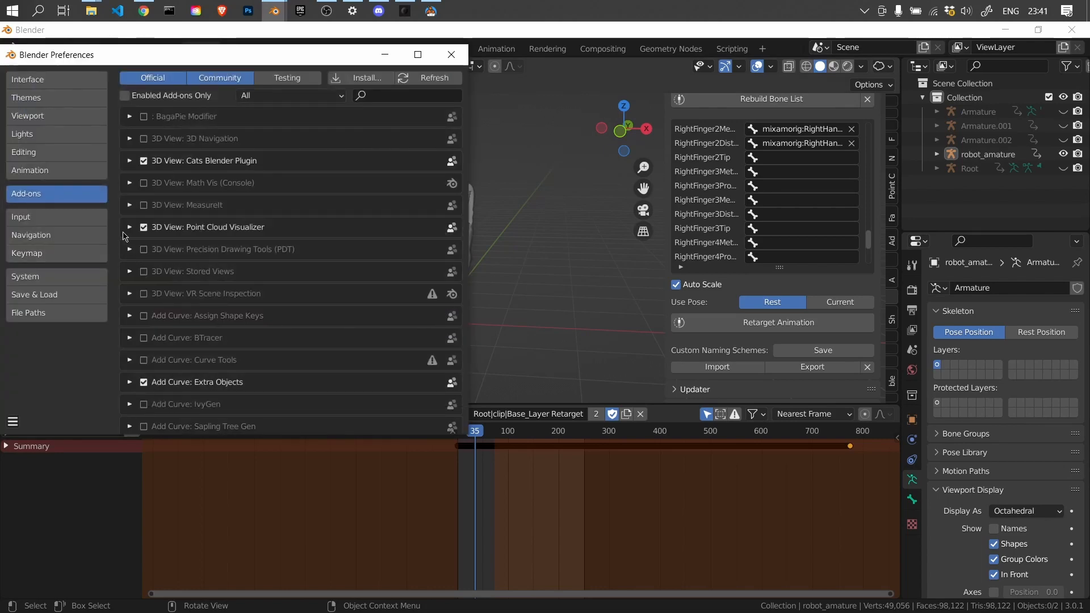
left_click(382, 95)
type("rokoko")
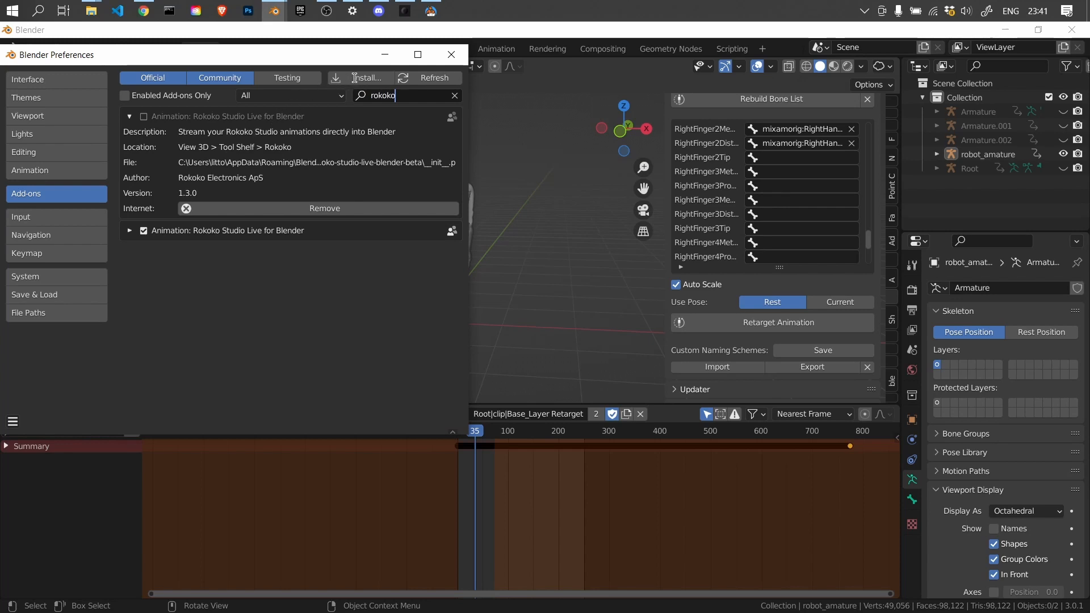
key("Return")
left_click(129, 117)
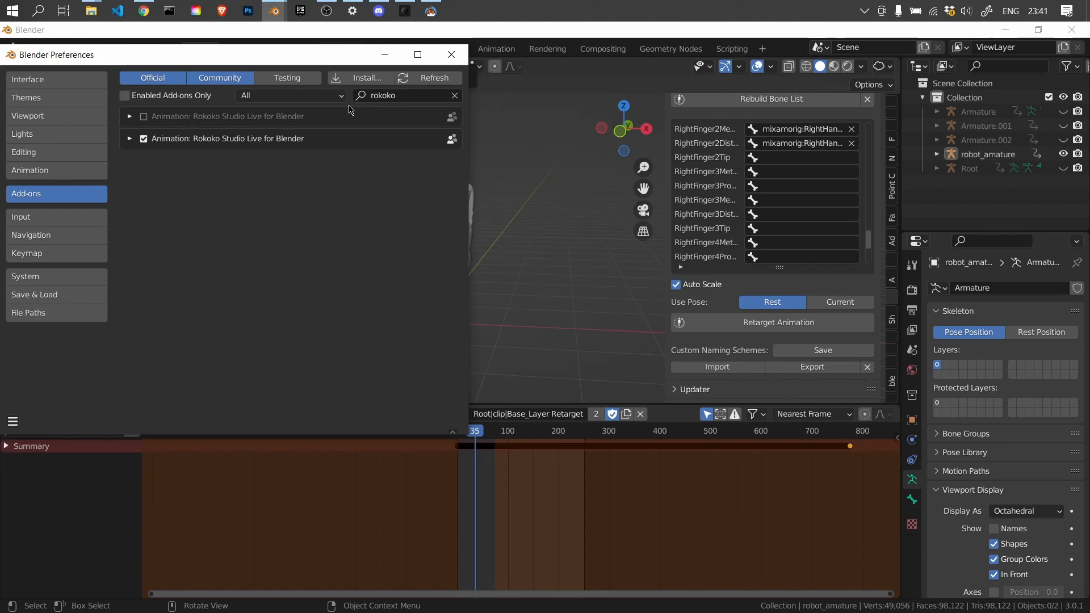
left_click(452, 54)
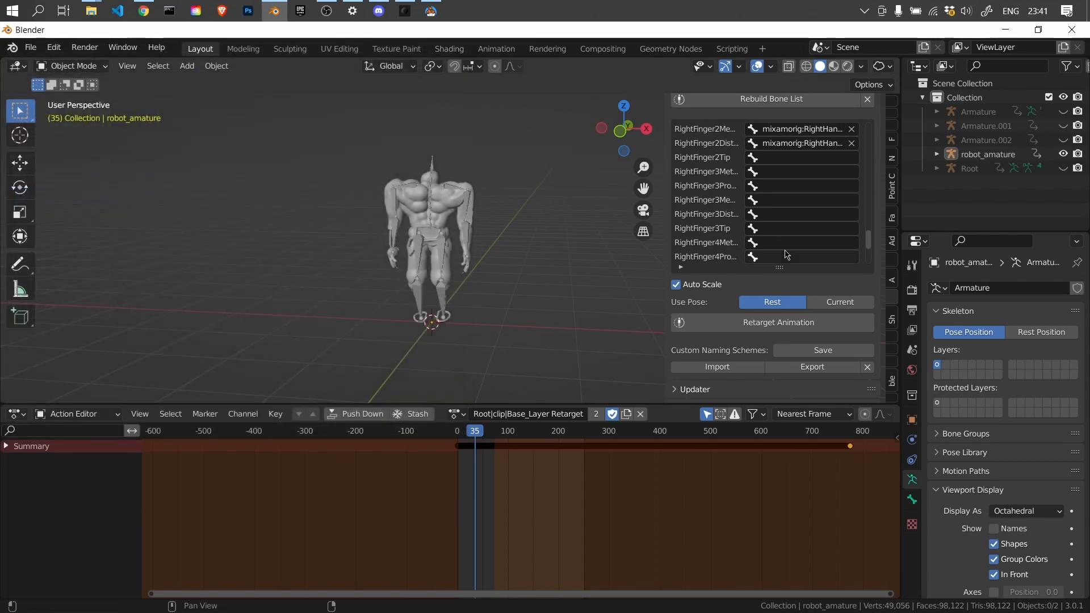
Review the Rokoko Studio Live sidebar sections, including the retargeting armatures and bone list
scroll(800, 300, "down", 5)
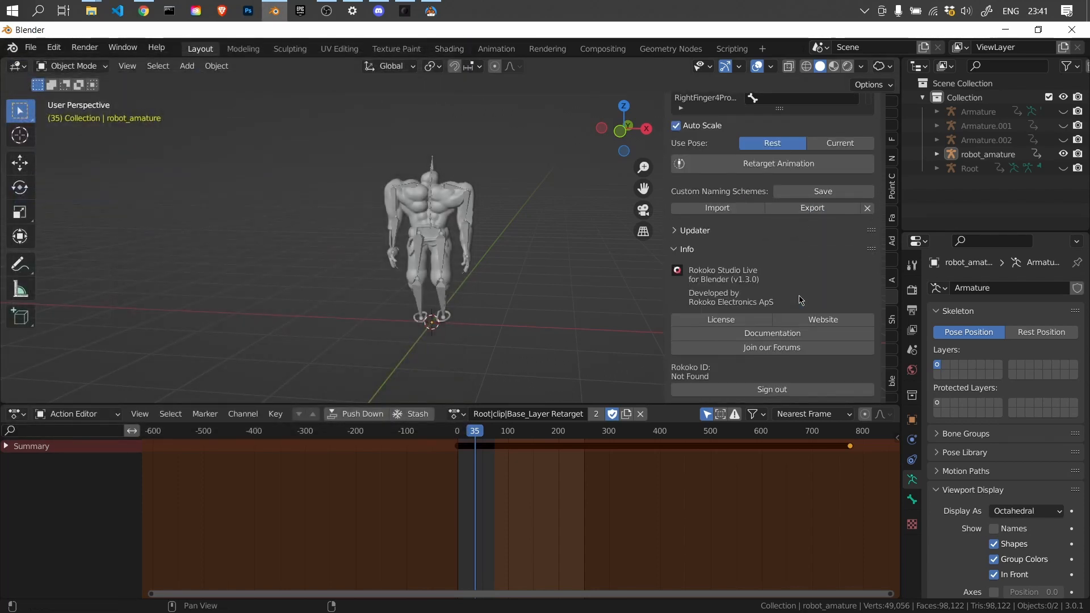
scroll(800, 300, "up", 6)
left_click(889, 256)
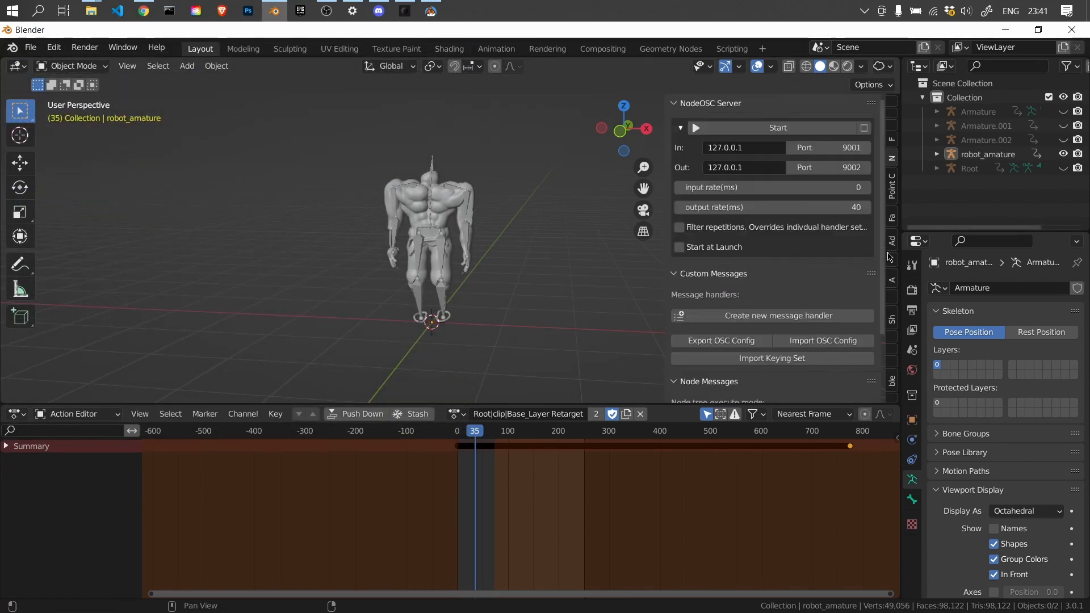
scroll(889, 257, "up", 2)
scroll(855, 297, "down", 3)
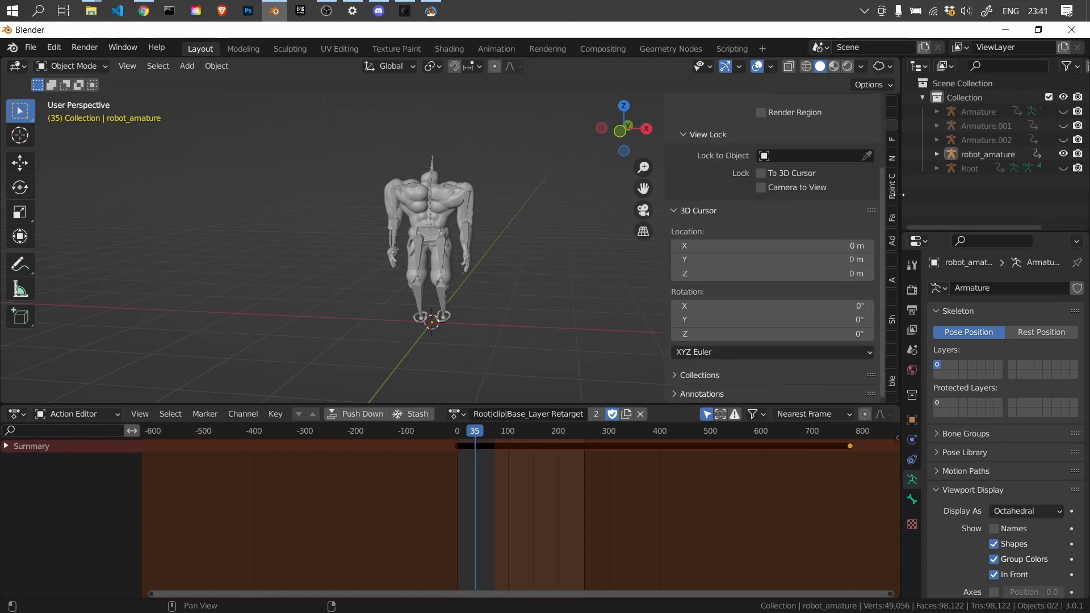
scroll(891, 215, "down", 5)
scroll(892, 215, "down", 5)
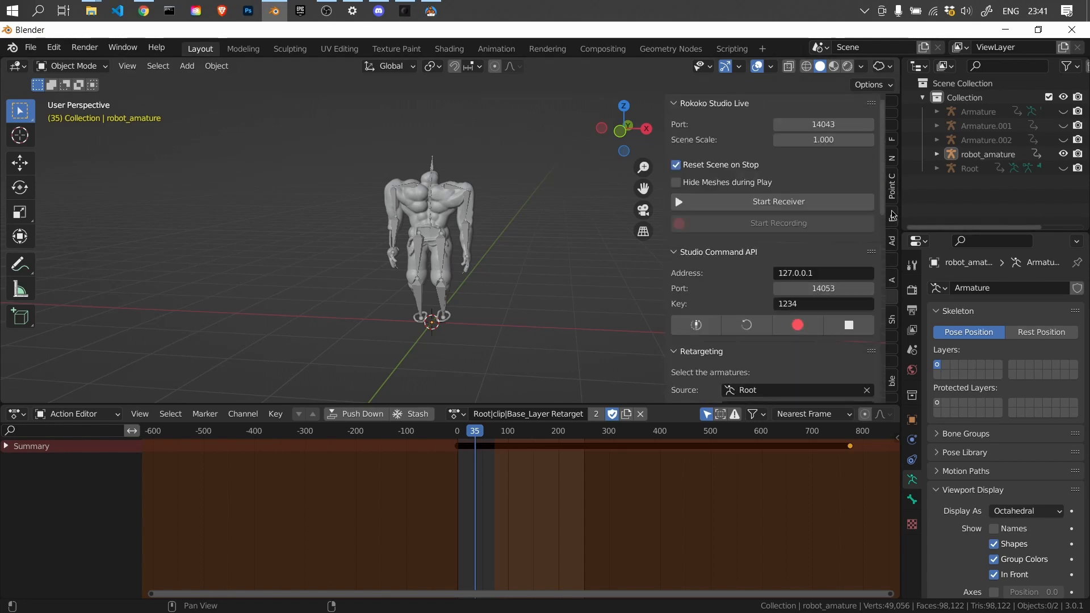
scroll(892, 215, "up", 2)
scroll(752, 293, "down", 12)
scroll(750, 295, "up", 1)
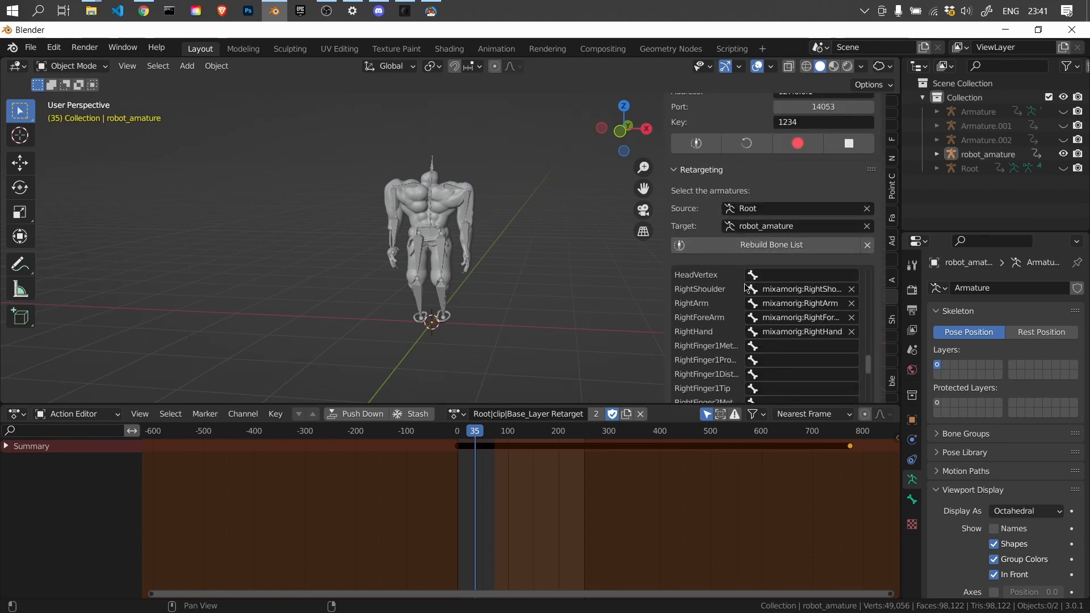
Import Mocap_Militia-Man_standing_in_thinking_pose-b4f7bce3.fbx from the Blender_Workshop folder as FBX with Automatic Bone Orientation enabled
left_click(426, 233)
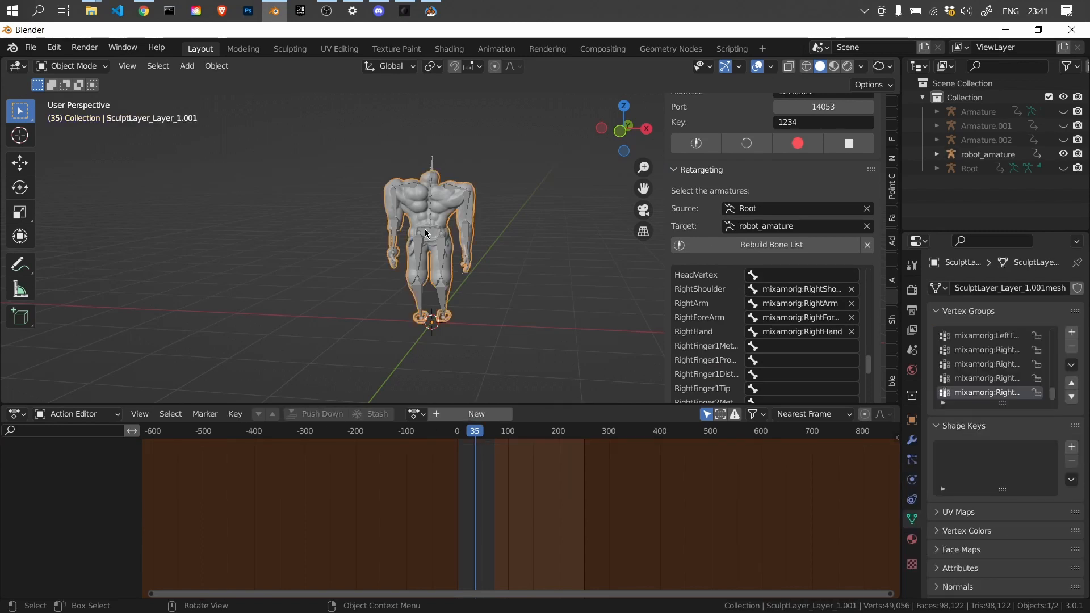
left_click(428, 218)
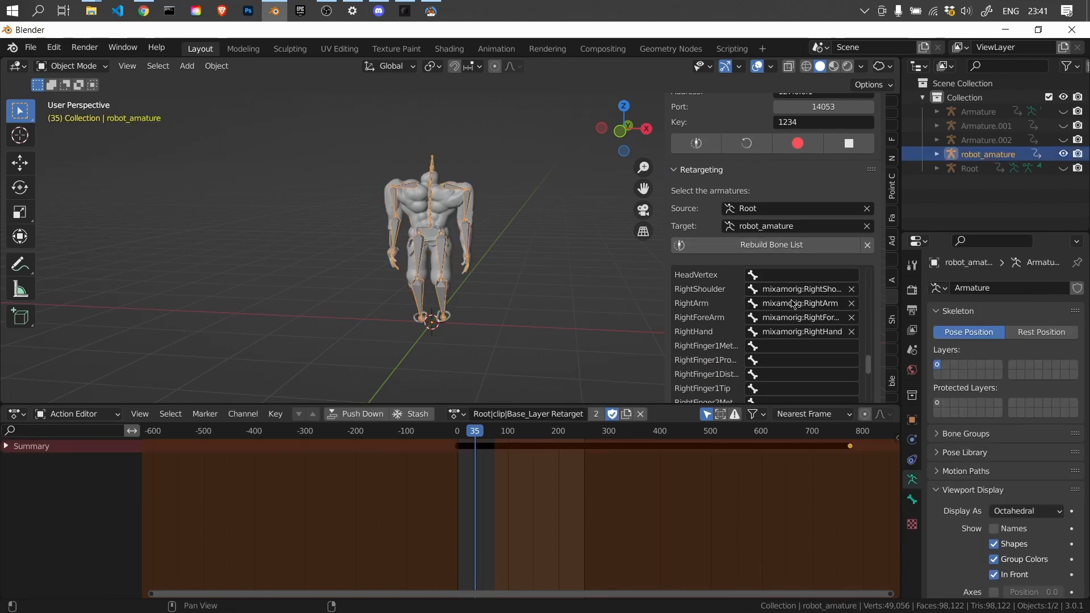
left_click(32, 48)
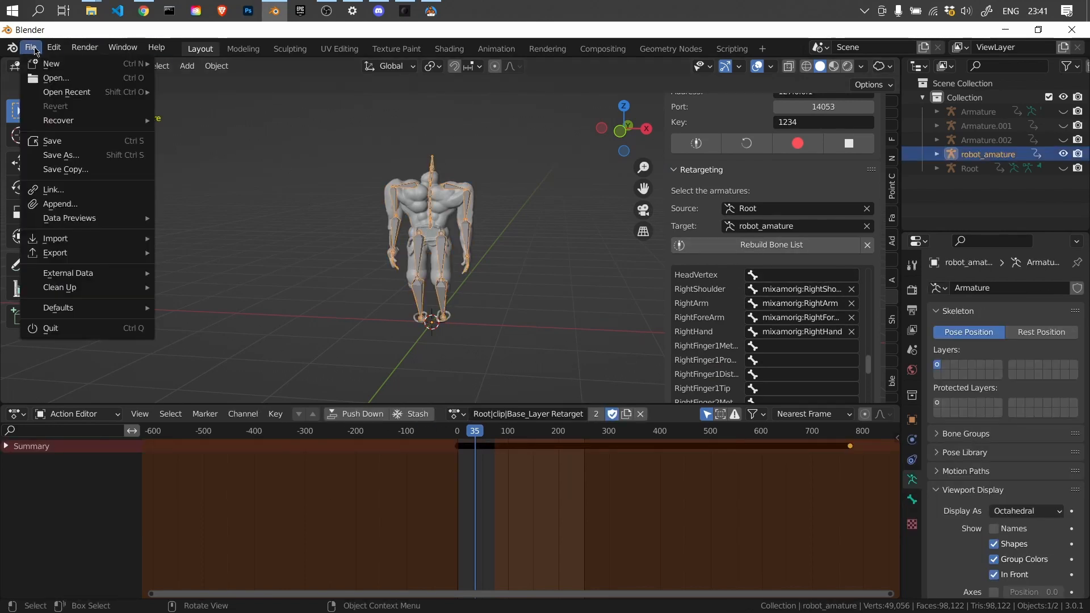
mouse_move(71, 238)
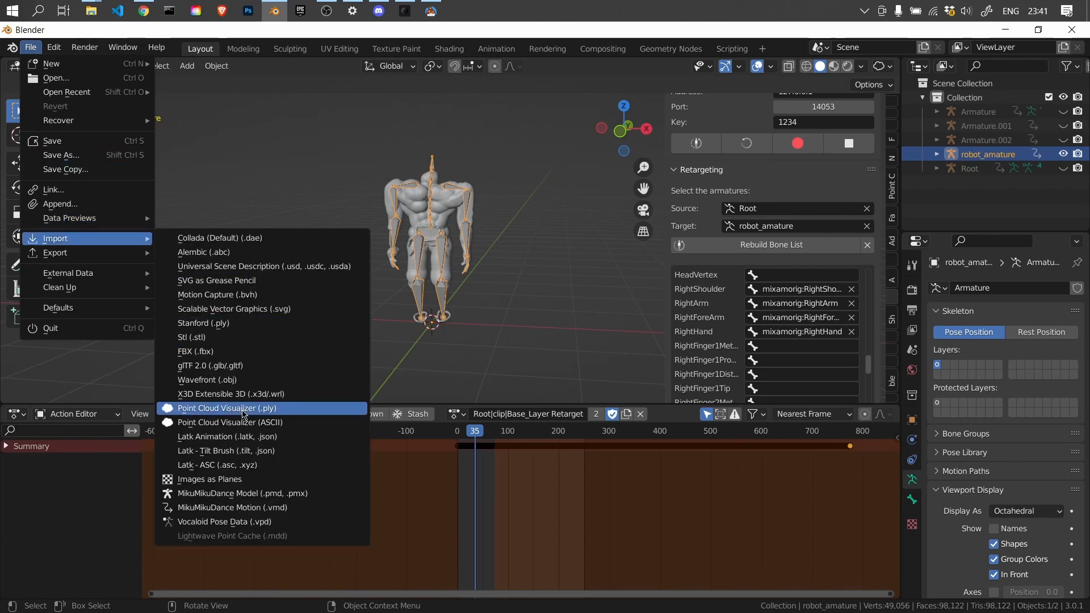
left_click(215, 352)
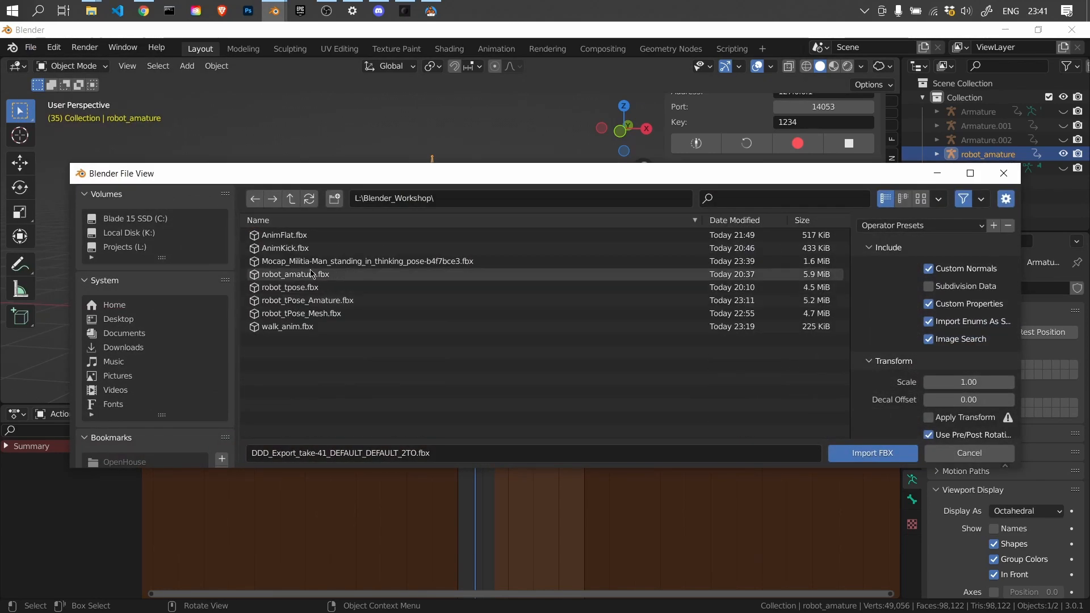
left_click(322, 261)
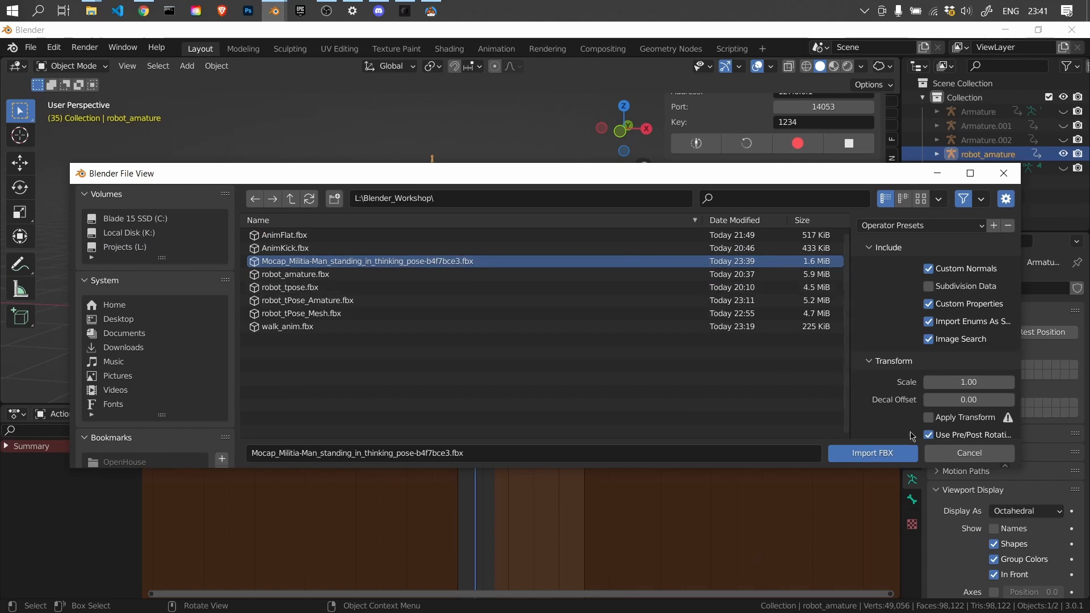
scroll(931, 359, "down", 5)
left_click(893, 430)
scroll(893, 430, "down", 4)
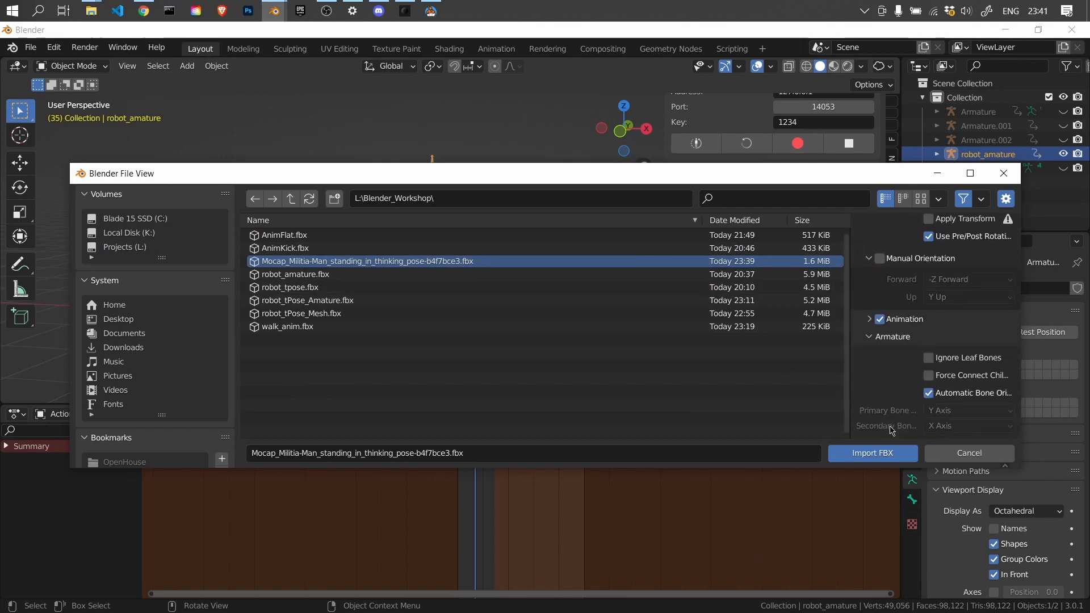
left_click(871, 455)
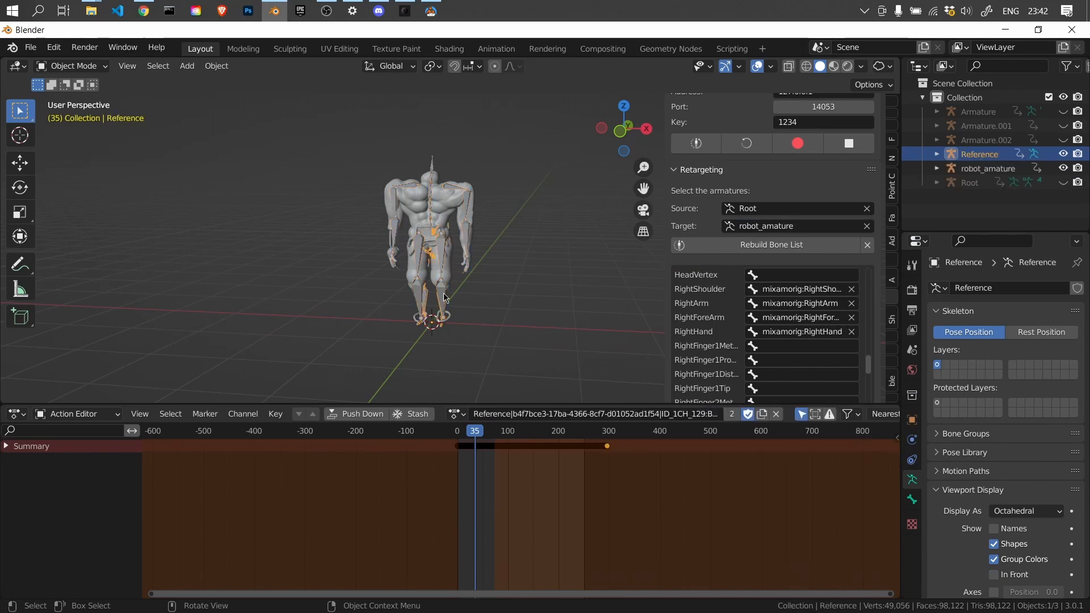
Isolate the imported Reference armature in local view and rename it mocap_anim
key("KP_Divide")
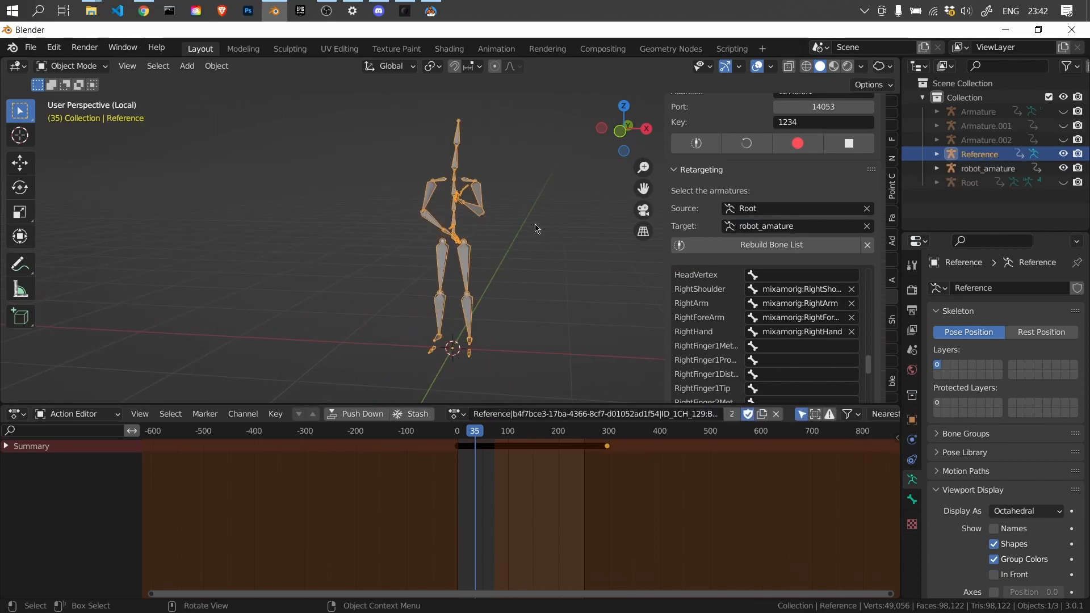
double_click(974, 154)
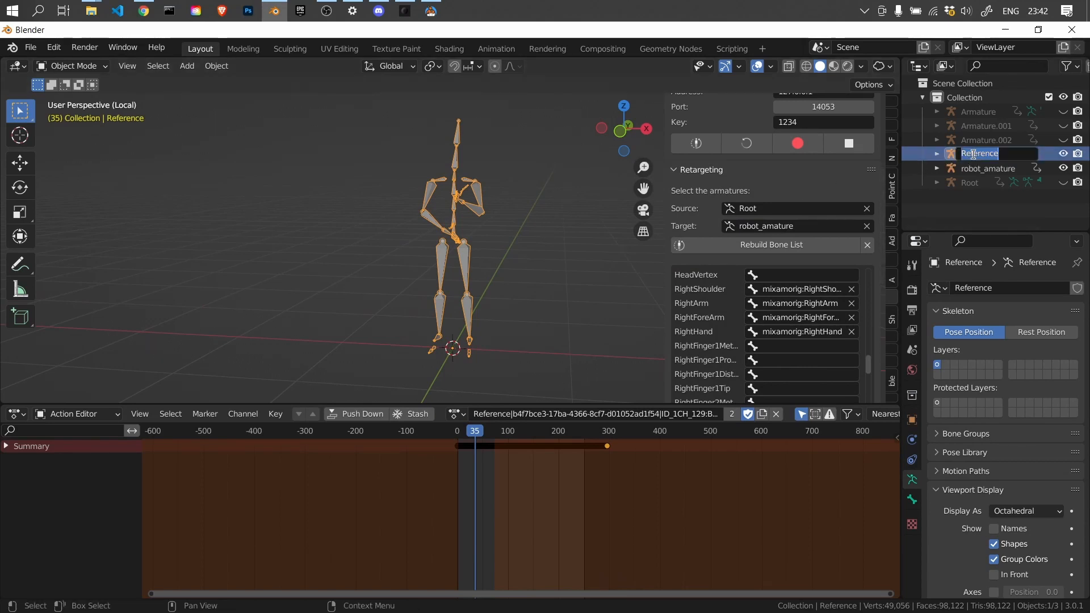
type("mocap")
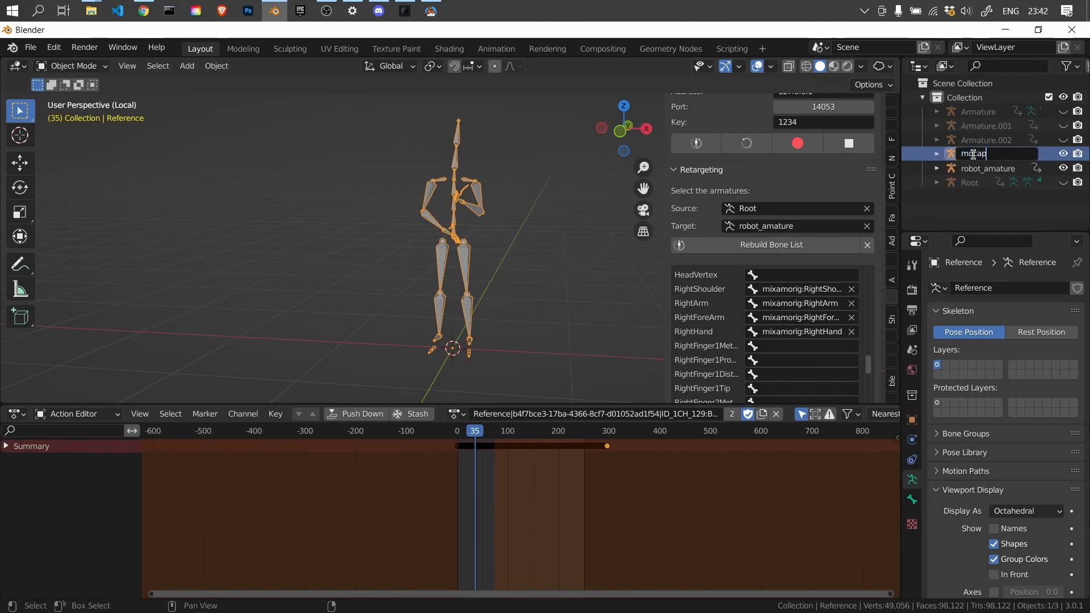
type("_anim")
key("Return")
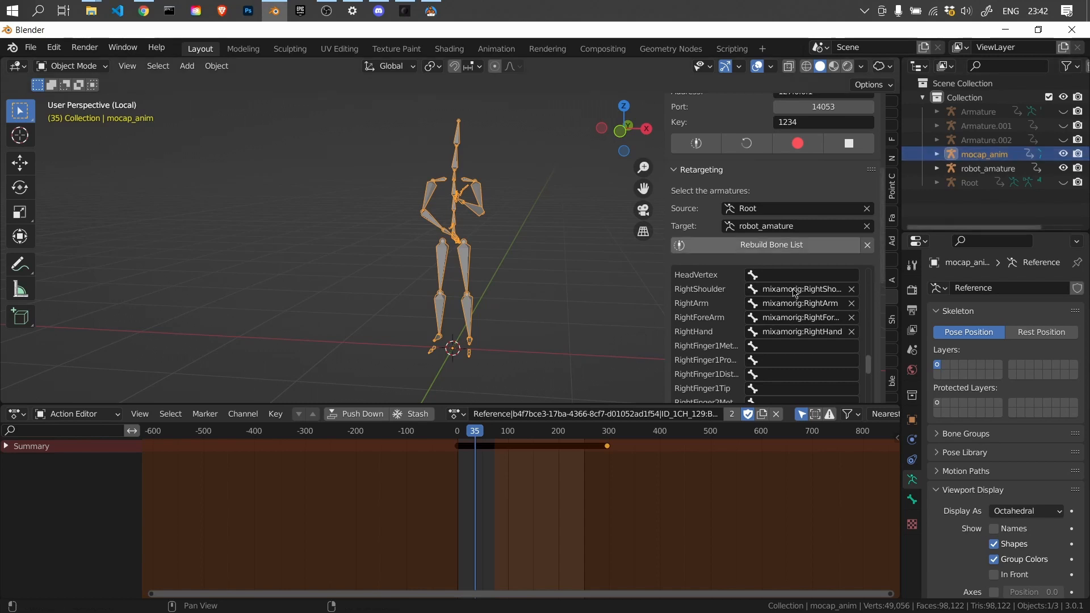
Clear the retargeting source armature and leave local view so the robot and the mocap armature are shown together
left_click(867, 210)
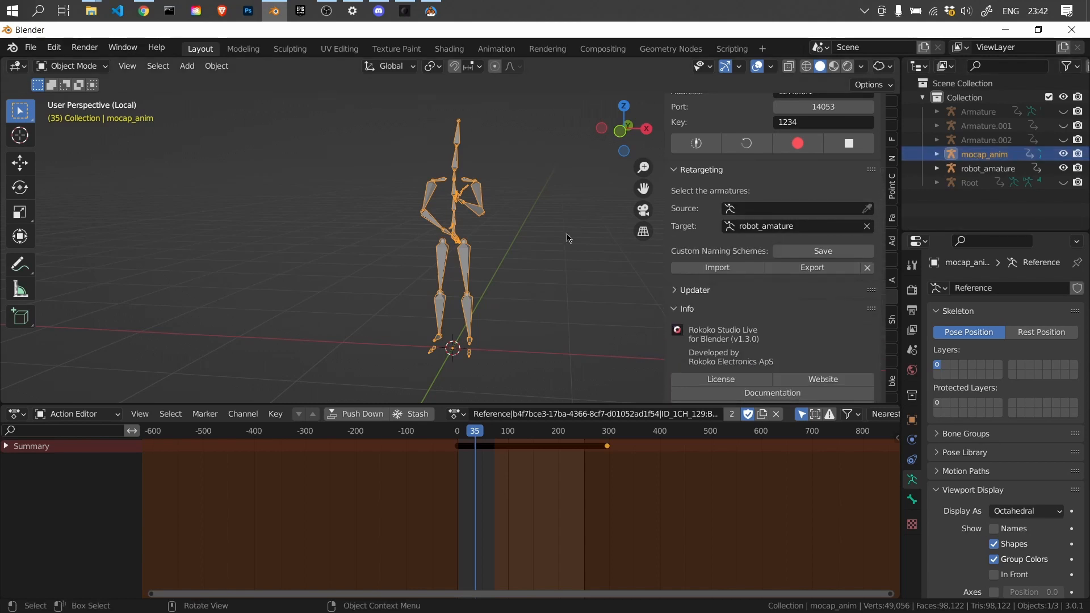
key("KP_Divide")
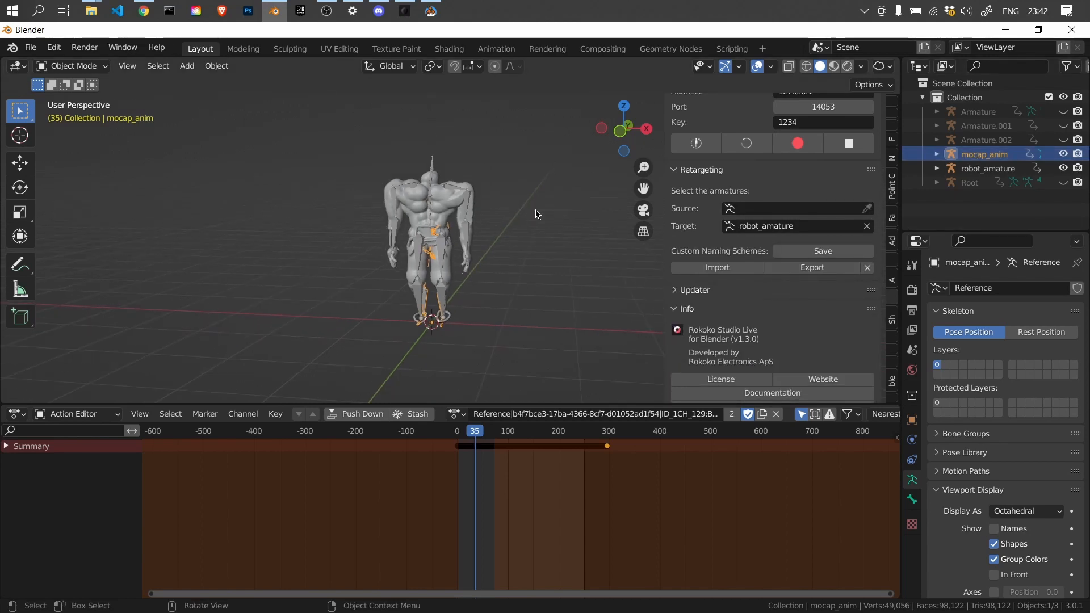
Look through the Rokoko sidebar sections and locate the Retargeting section with its source and target armatures
left_click(681, 172)
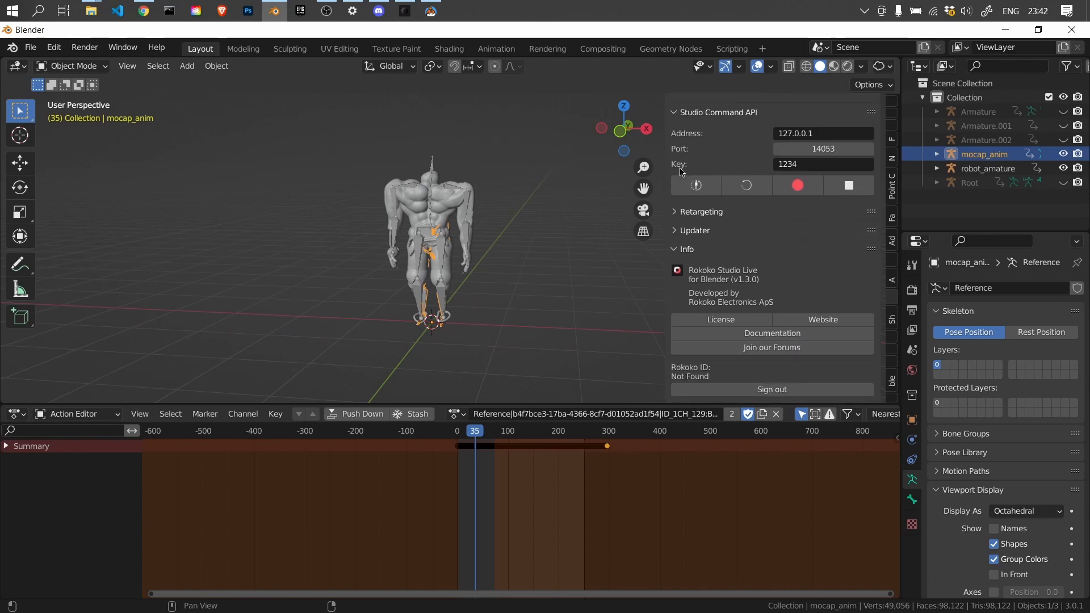
scroll(682, 212, "up", 3)
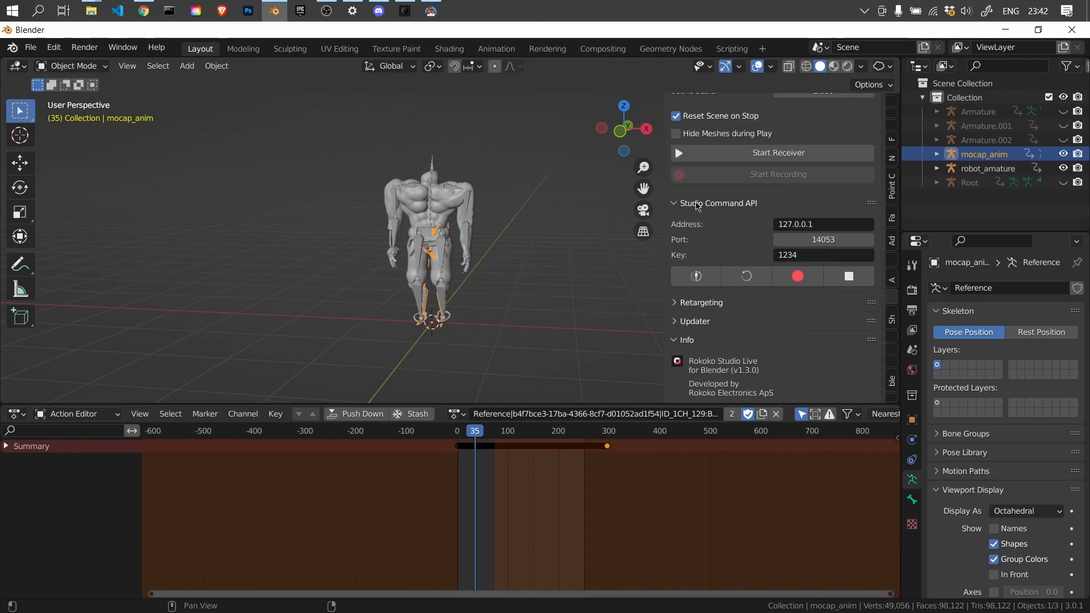
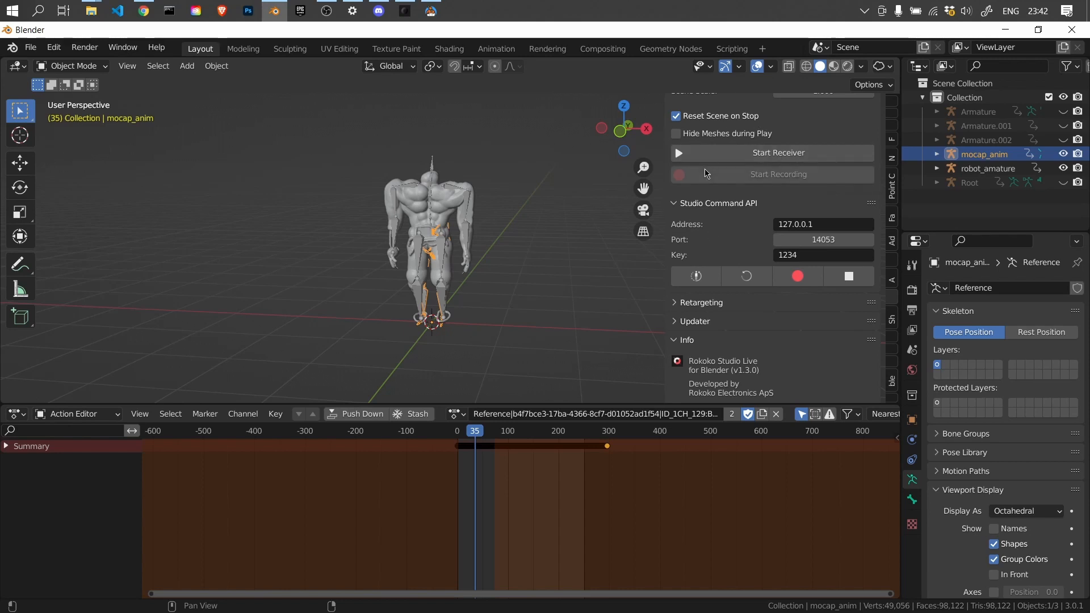
scroll(713, 187, "down", 2)
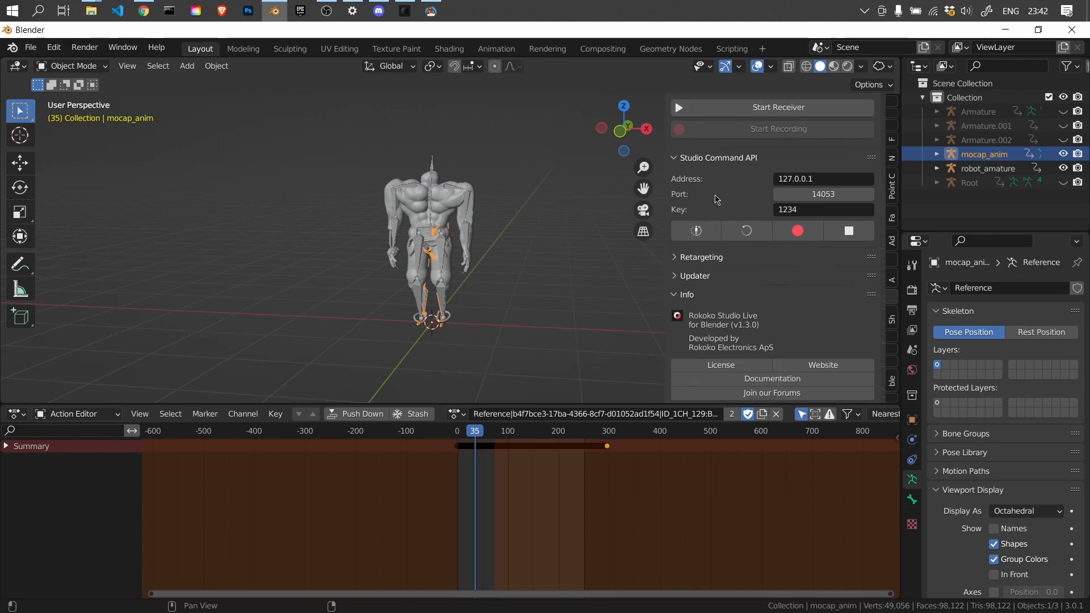
left_click(680, 260)
scroll(710, 290, "down", 6)
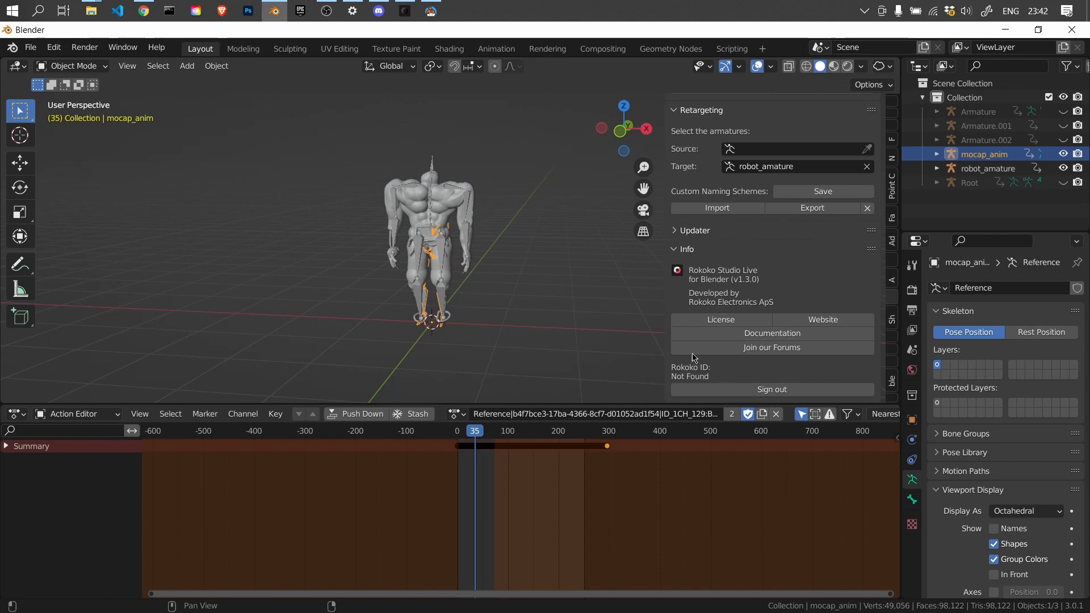
scroll(717, 357, "up", 4)
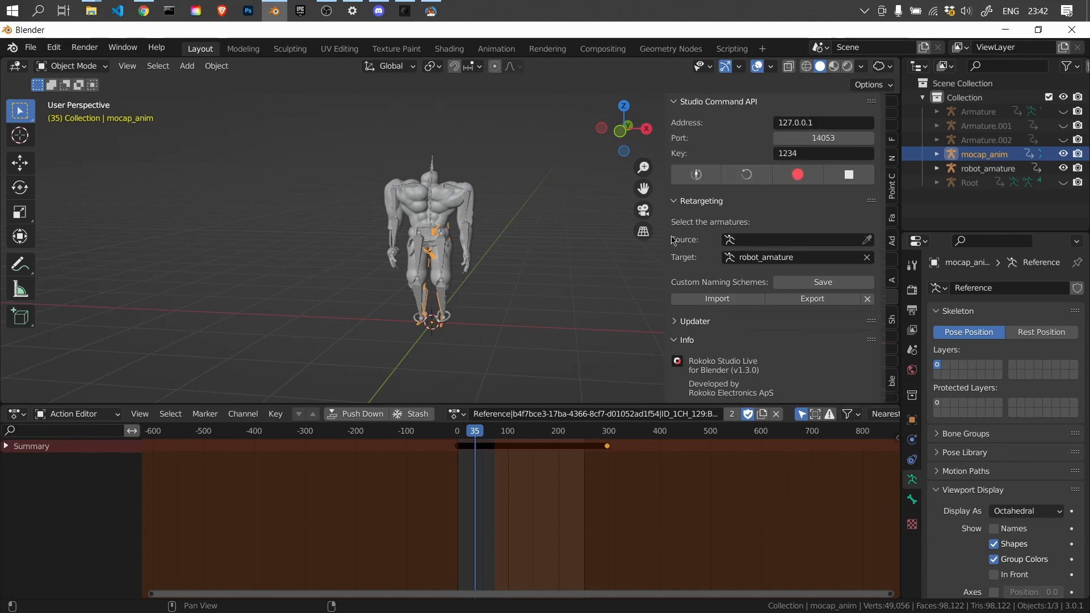
left_click(681, 204)
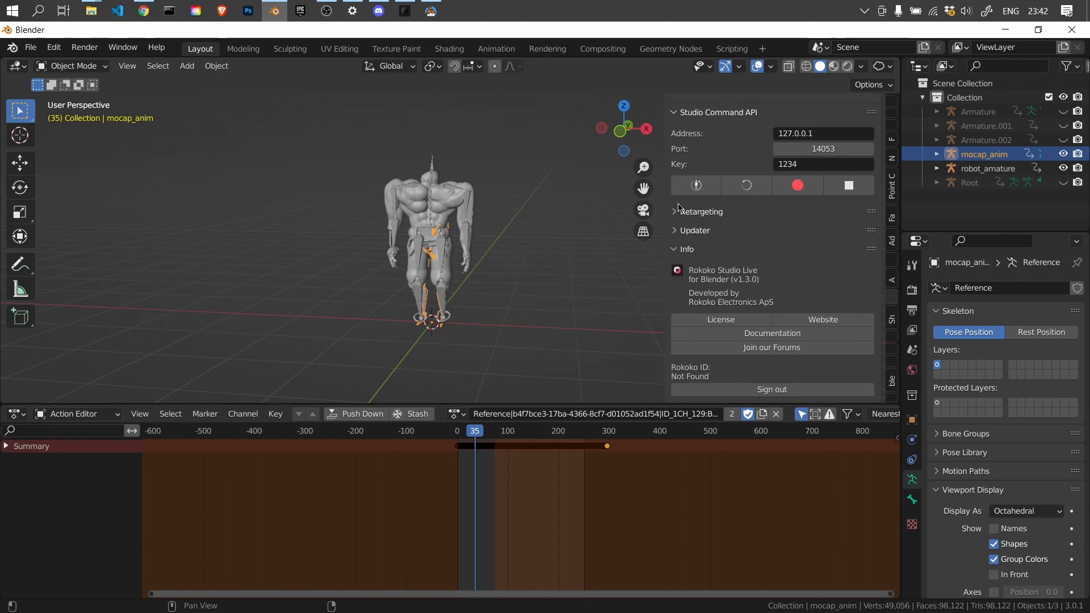
left_click(680, 208)
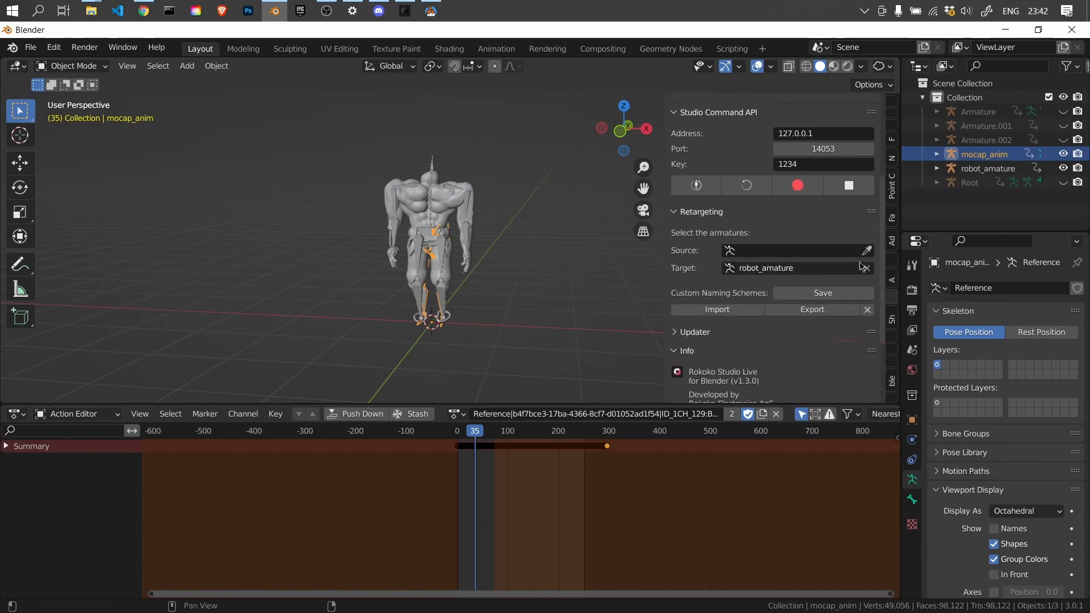
Set mocap_anim as the retargeting source, select the robot's armature, and build the bone list for target robot_amature
left_click(762, 251)
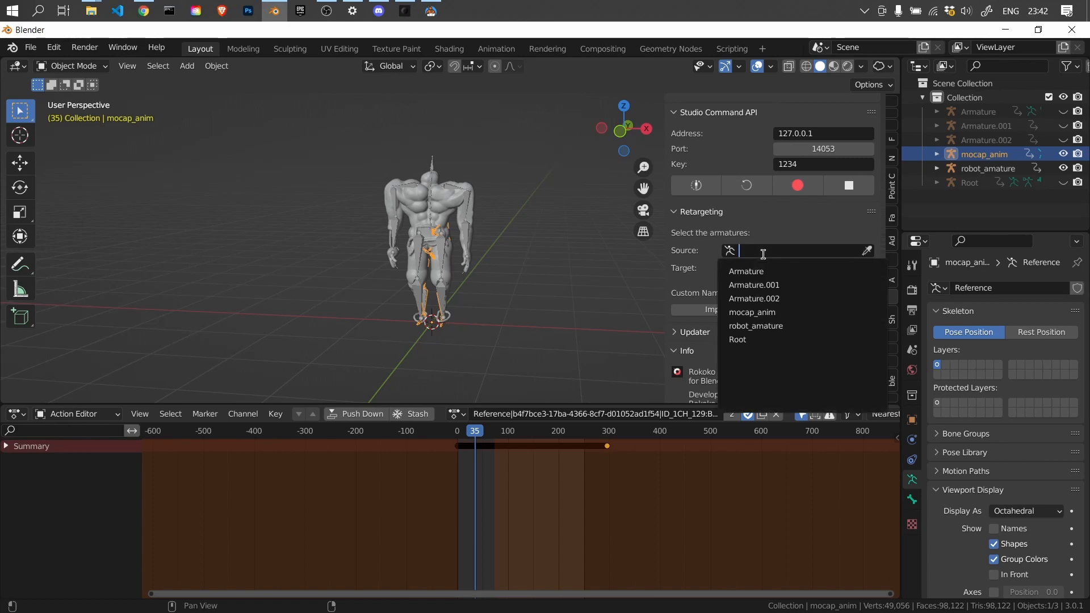
left_click(744, 313)
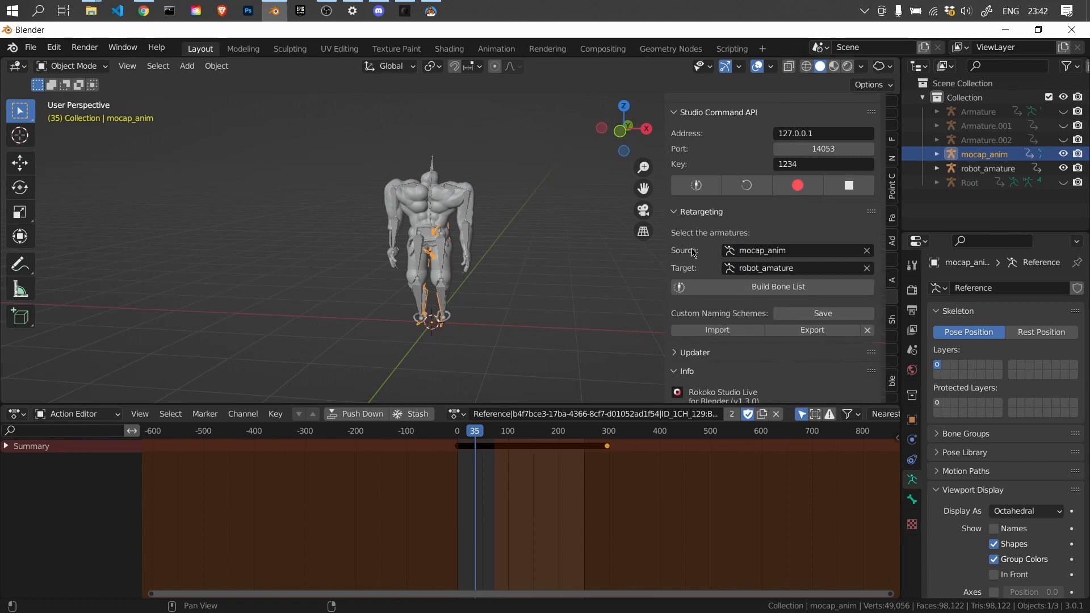
left_click(443, 253)
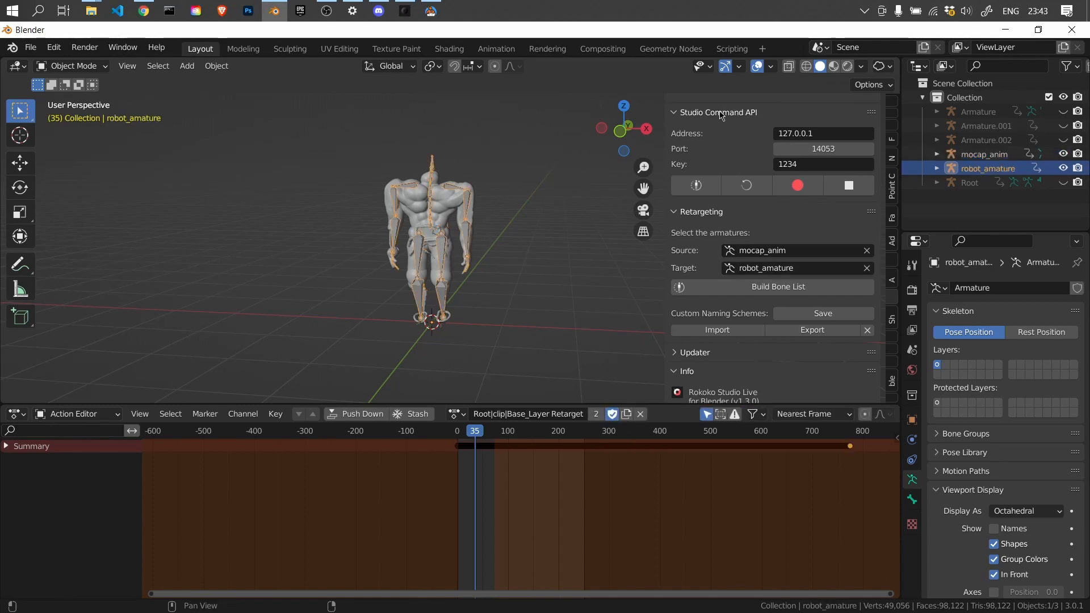
left_click(743, 288)
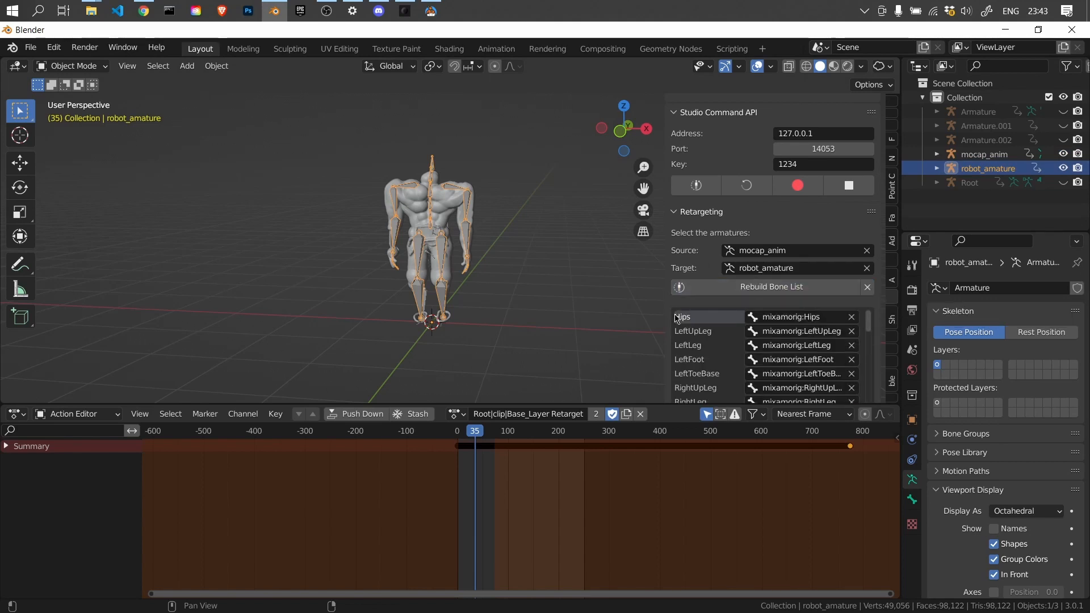
Widen the sidebar and enlarge the 3D viewport to show more of the retargeting bone list and its settings
left_click_drag(666, 312, 489, 299)
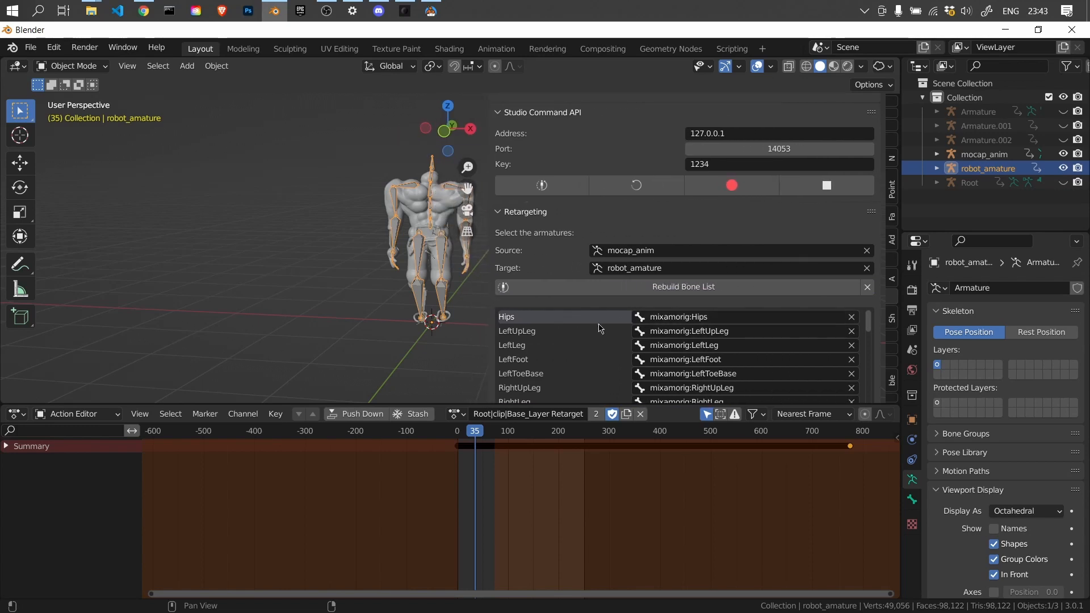
scroll(664, 323, "down", 5)
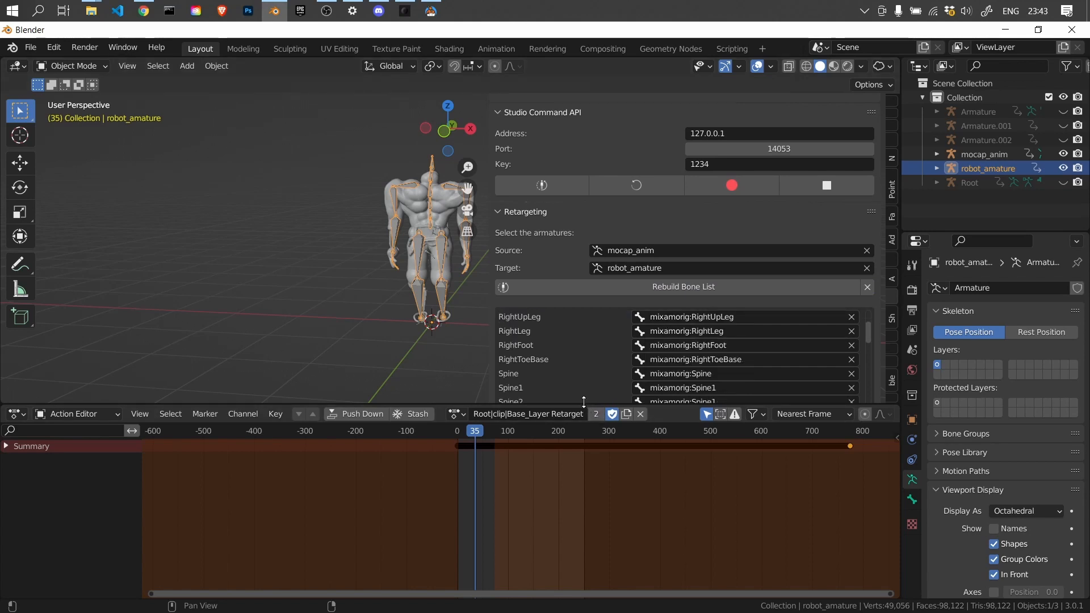
left_click_drag(583, 401, 585, 578)
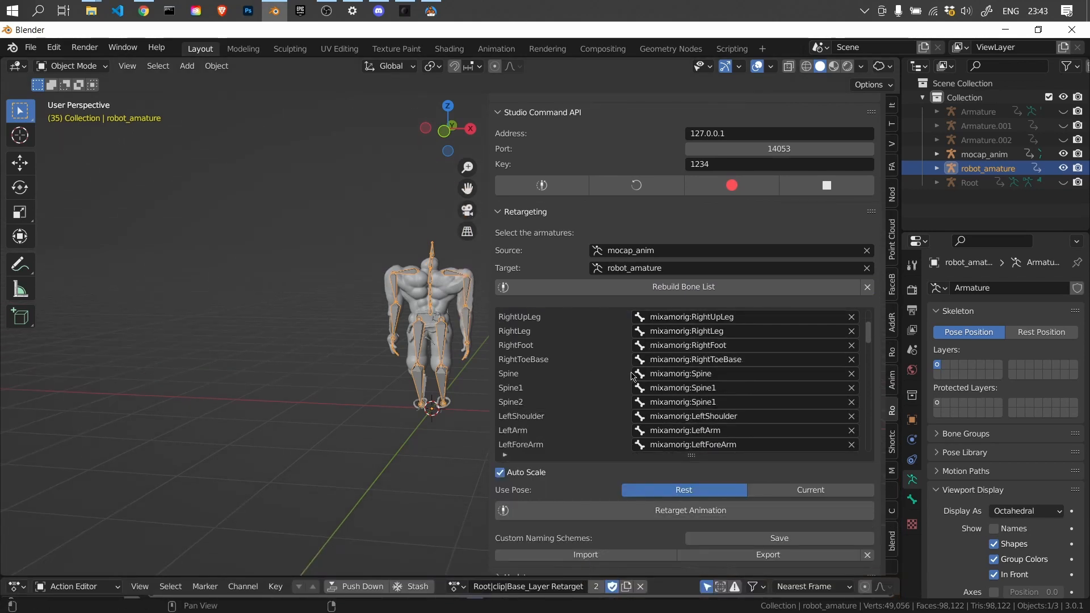
scroll(688, 397, "up", 5)
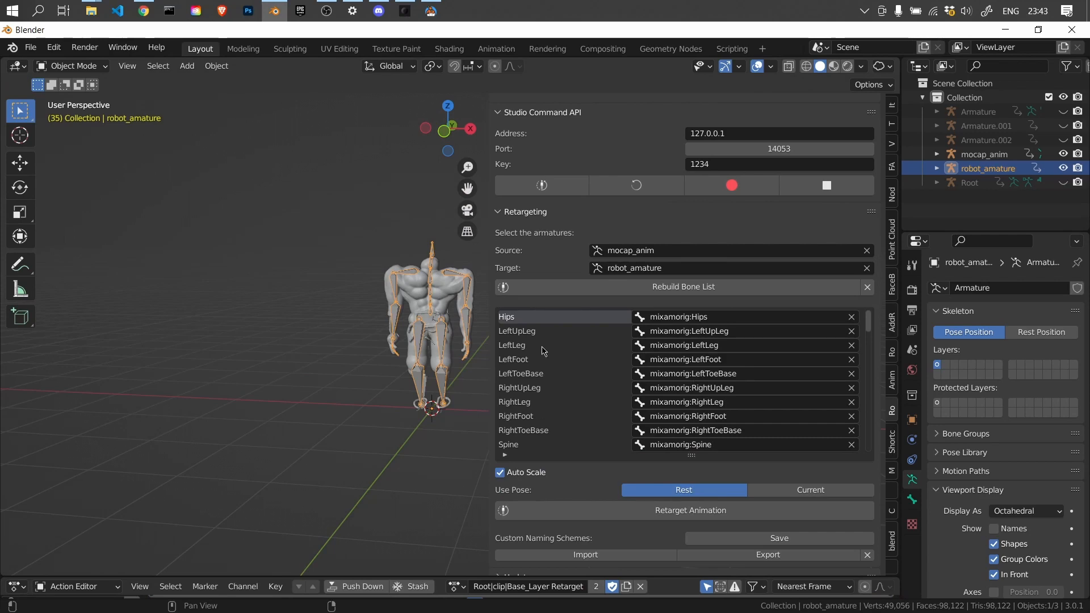
Switch robot_amature to Pose Mode and check the names of its right and left upper leg bones
left_click(420, 336)
left_click(420, 336)
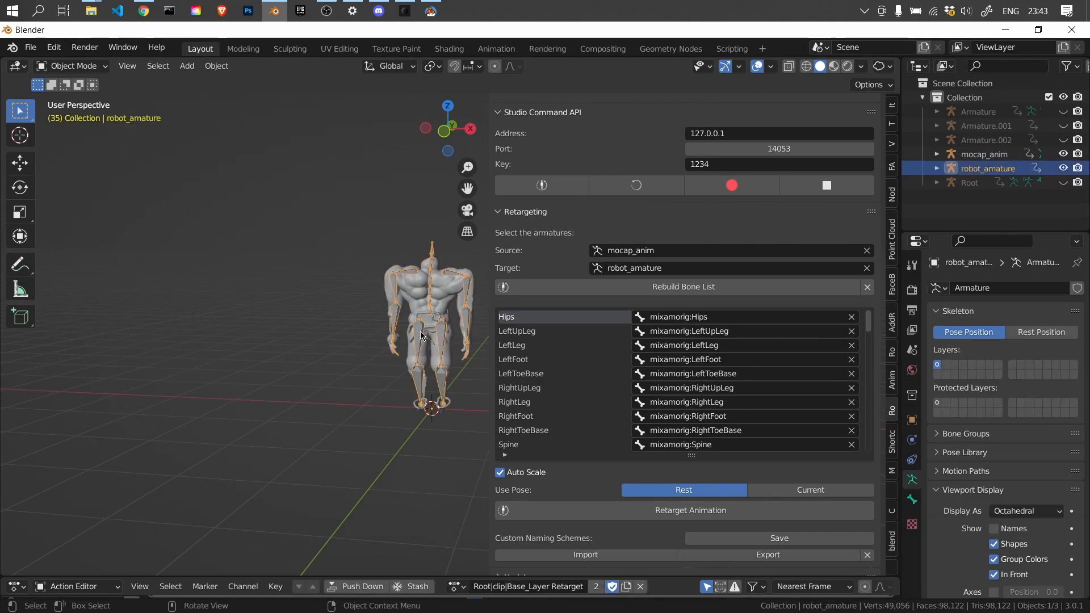
key("ctrl+Tab")
left_click(420, 335)
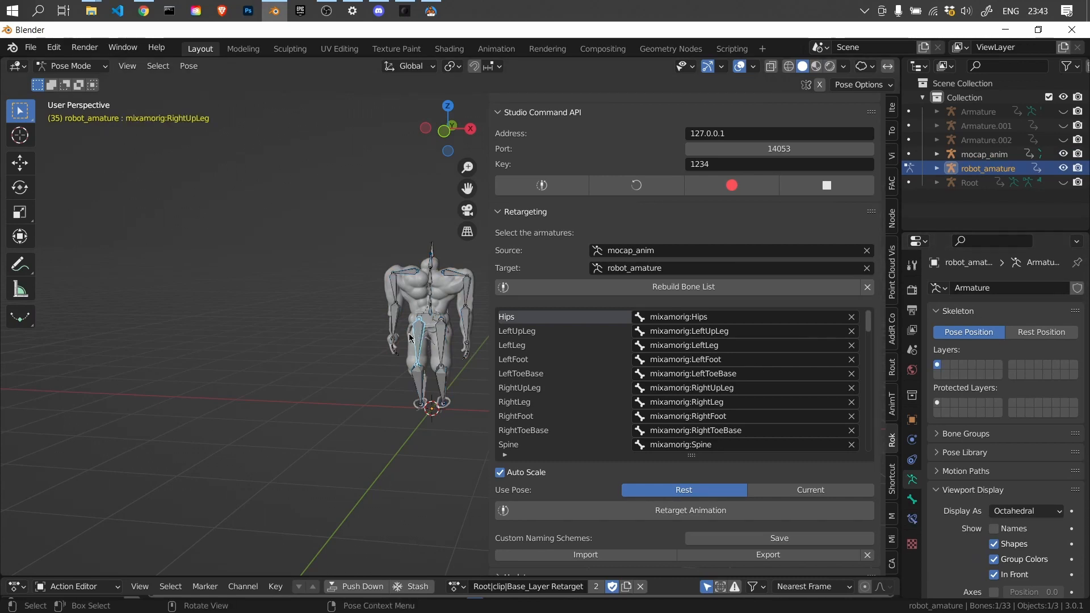
key("F2")
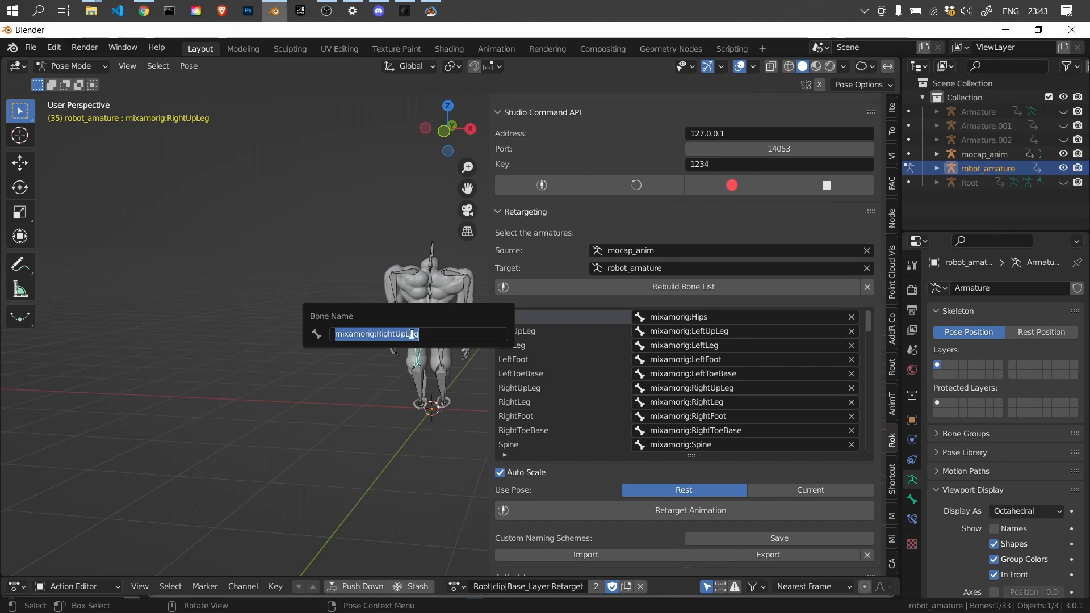
key("Escape")
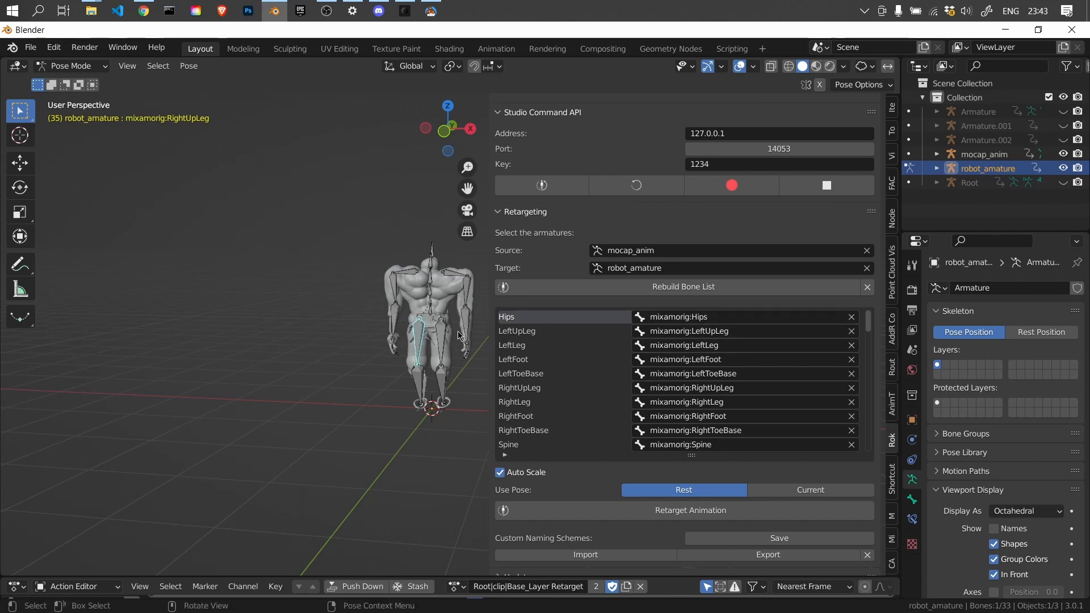
left_click(446, 331)
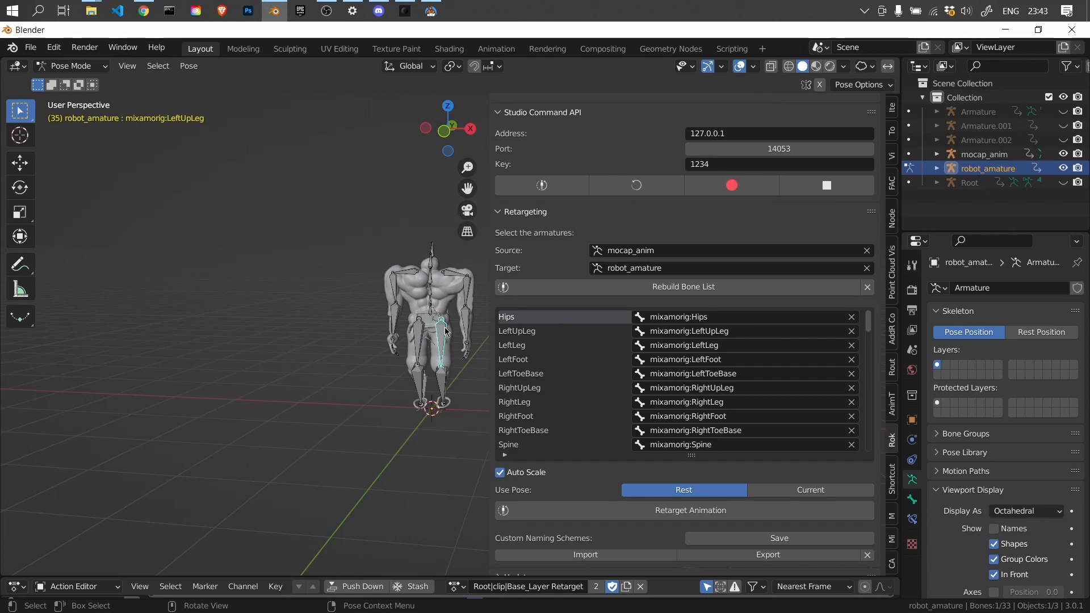
key("F2")
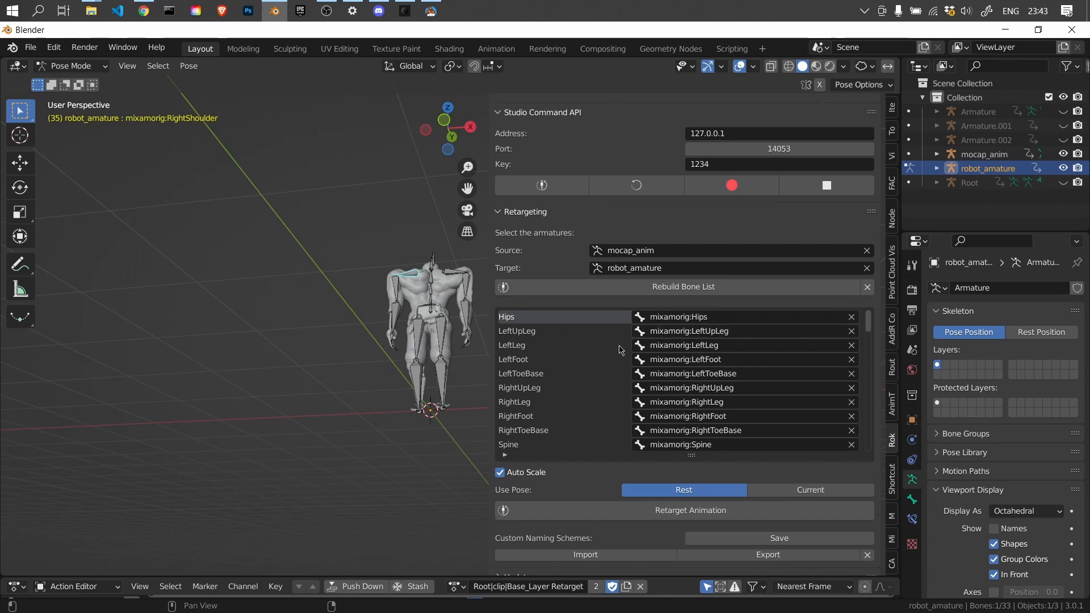
Review the source-to-target bone matches in the retargeting list, from the arms and fingers down to the neck and head
scroll(683, 382, "down", 2)
scroll(683, 383, "down", 10)
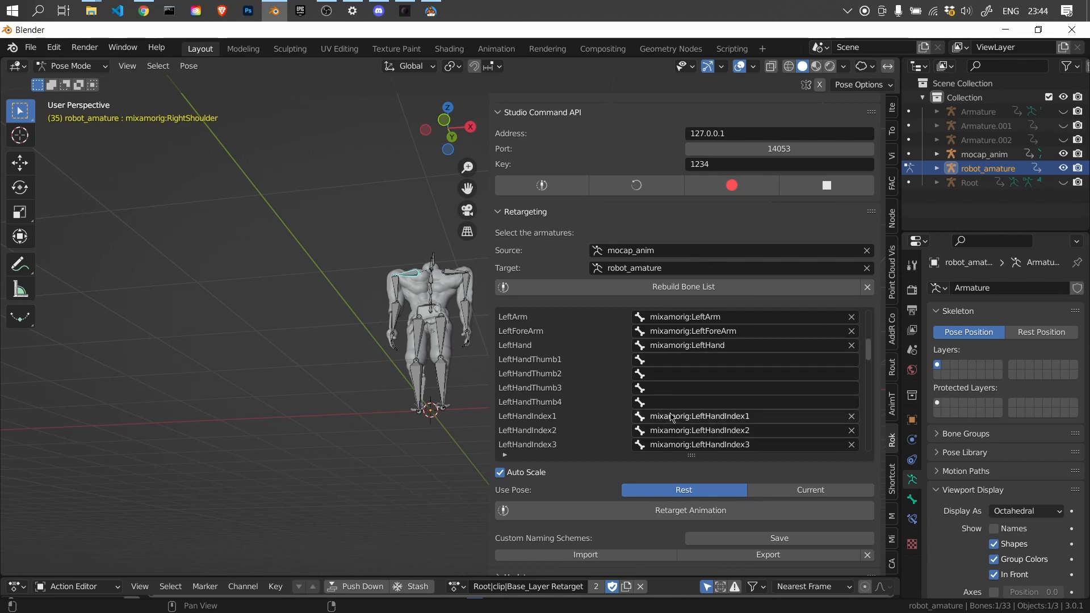
scroll(673, 418, "down", 5)
scroll(672, 419, "down", 6)
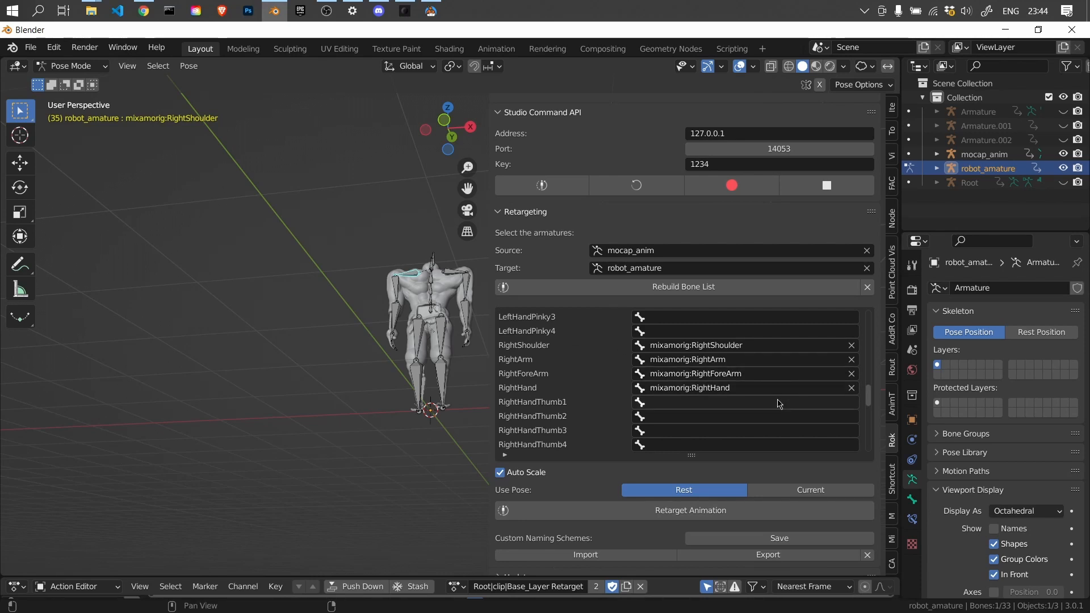
scroll(779, 404, "down", 8)
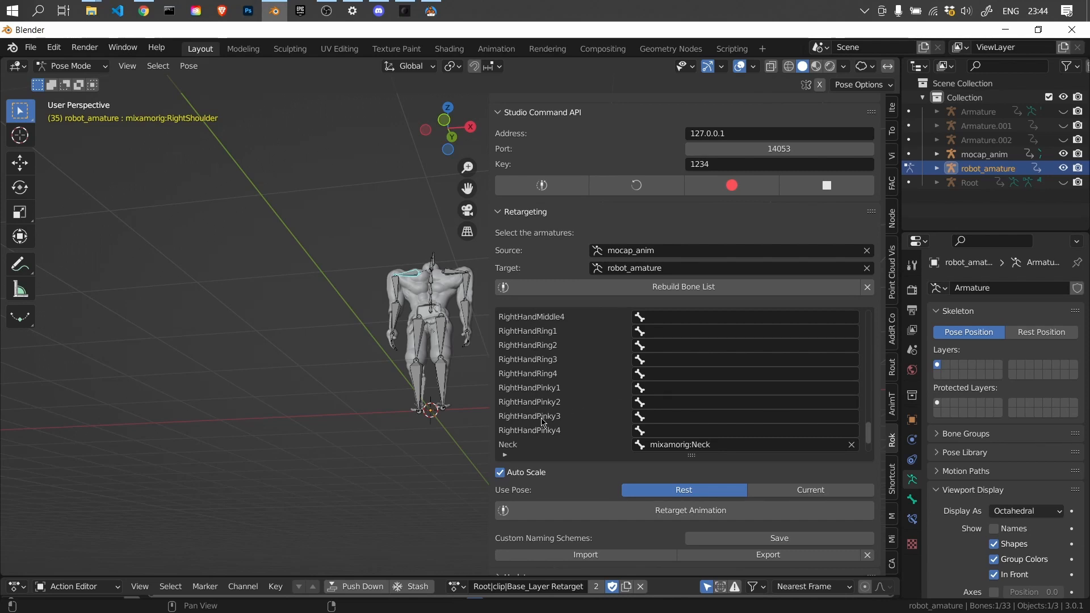
scroll(696, 409, "down", 2)
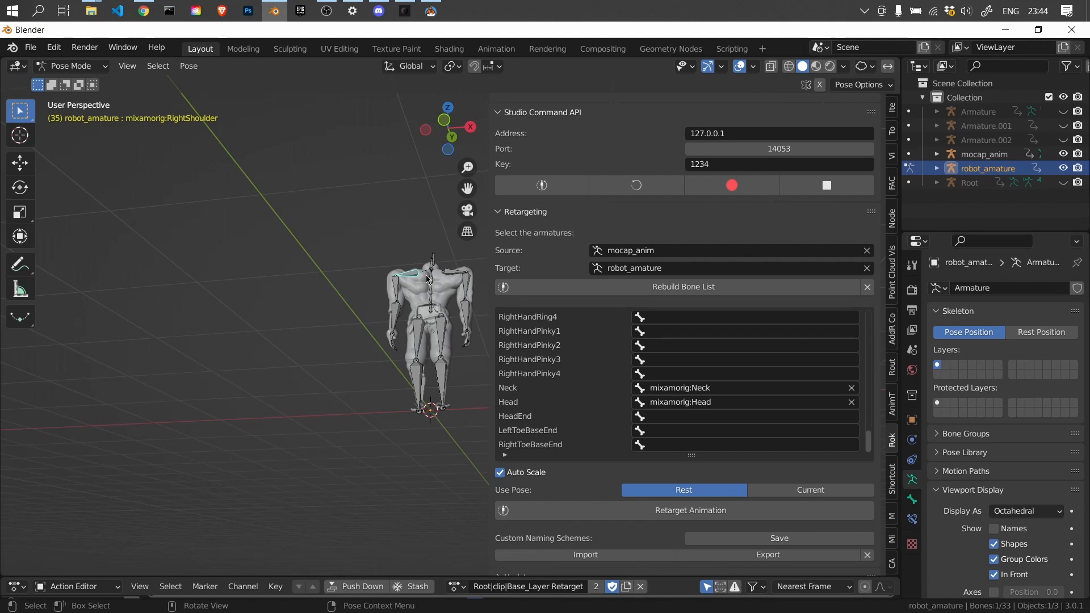
Inspect the robot's upper spine and head bones up close and check their bone names
scroll(429, 272, "up", 8)
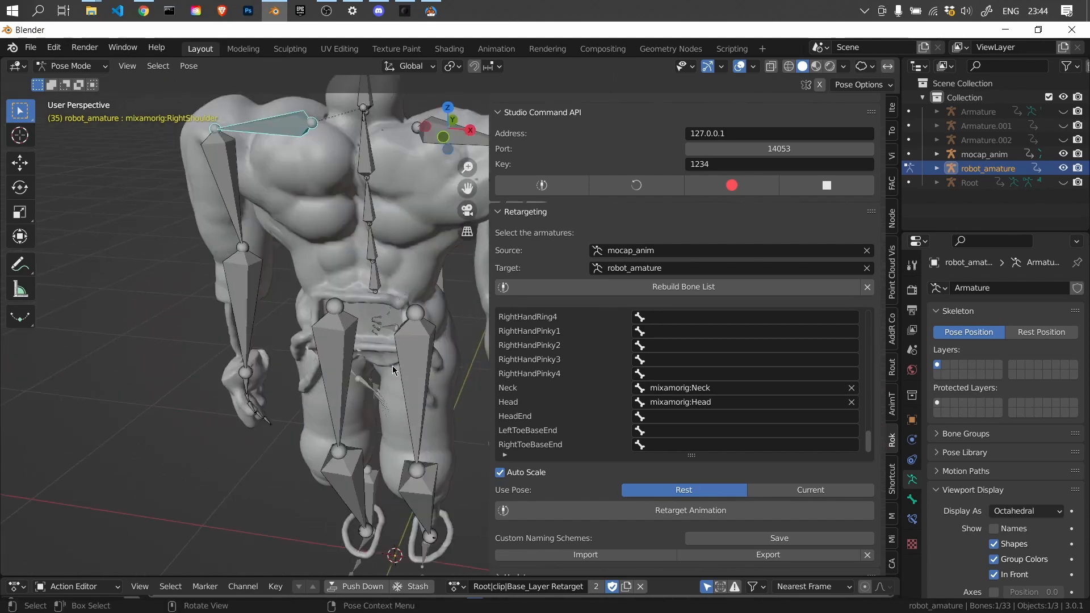
middle_click_drag(341, 185, 385, 316, "shift")
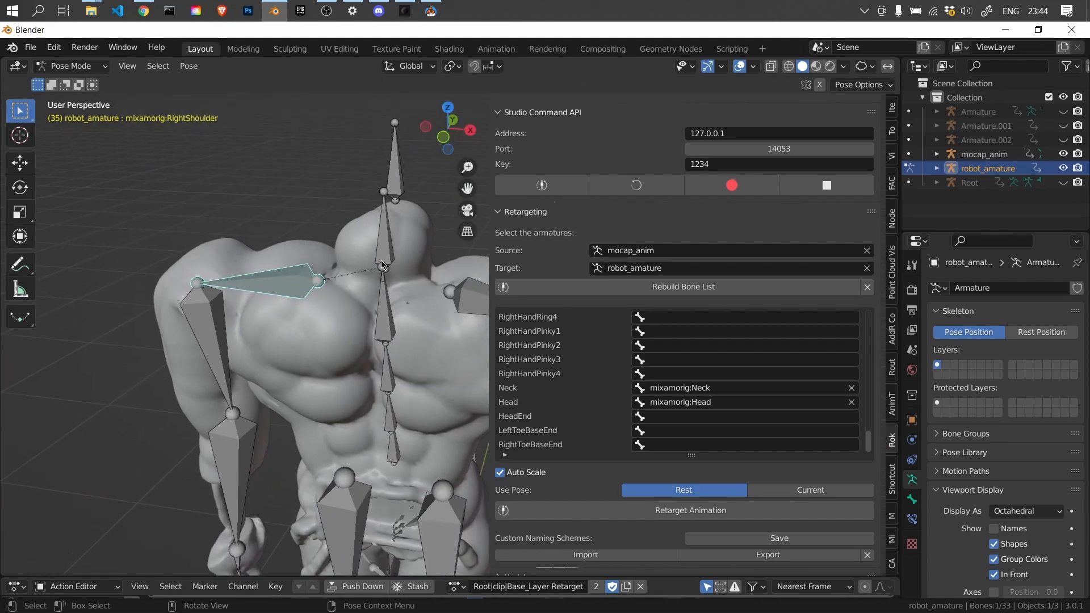
left_click(384, 314)
key("F2")
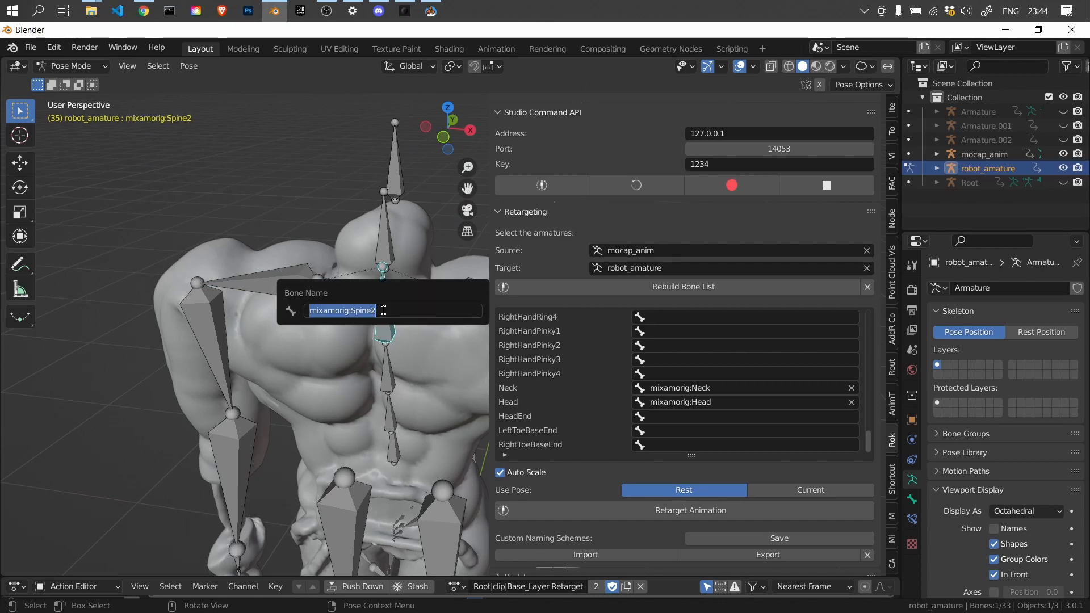
key("Escape")
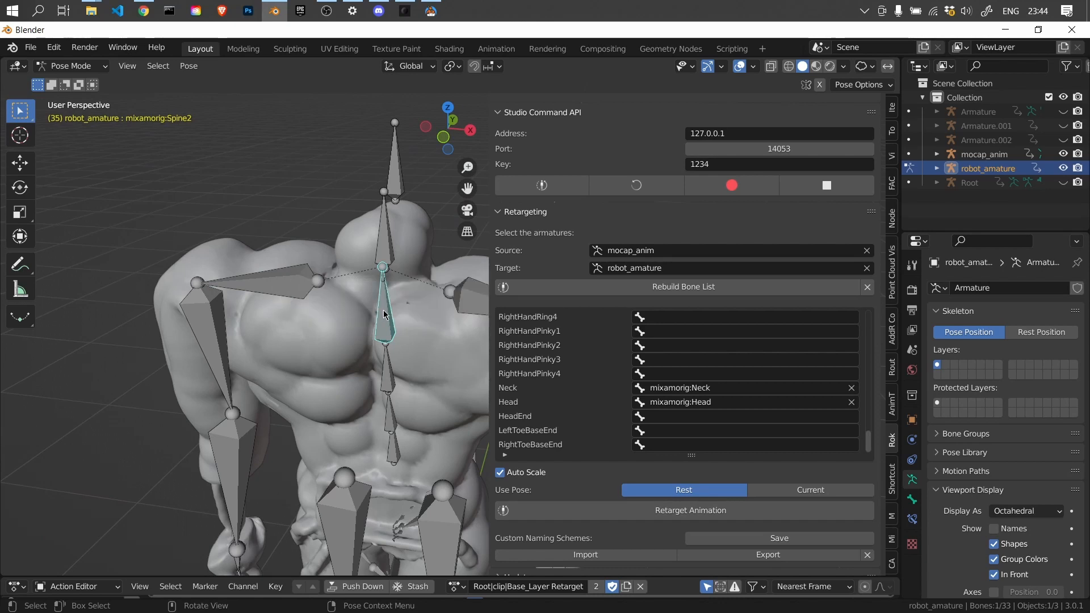
left_click(385, 237)
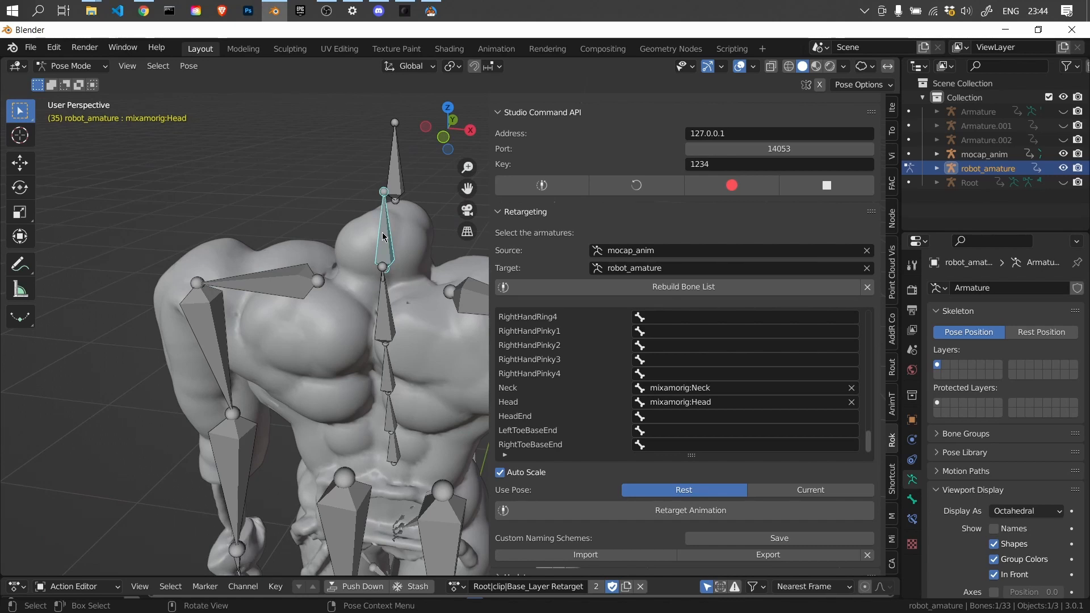
key("KP_2")
key("F2")
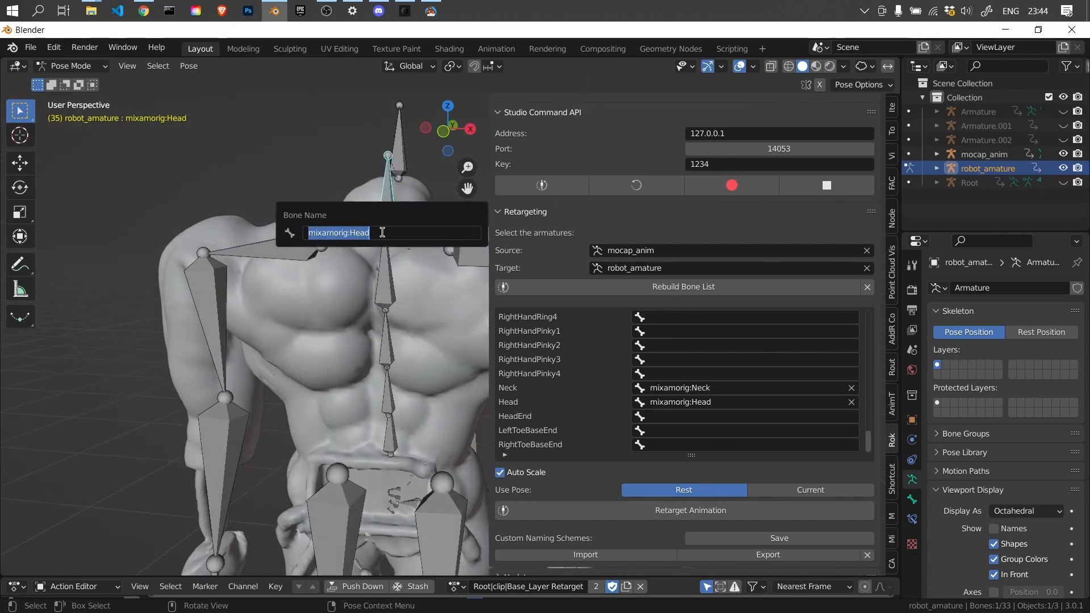
key("Return")
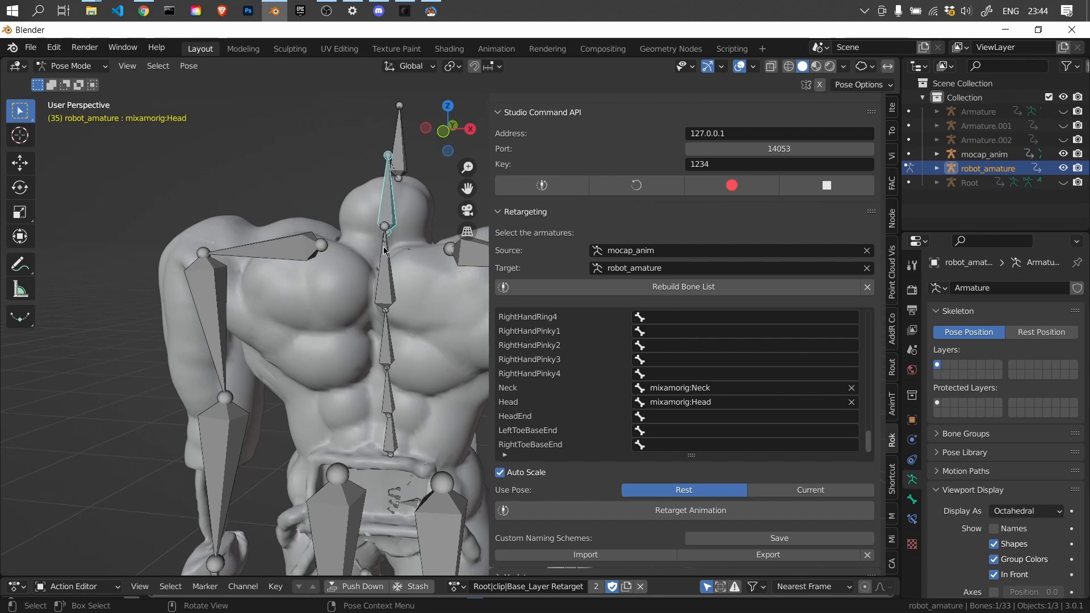
Select the robot's neck bone and check its name, comparing it with the head bones around it
left_click_drag(384, 251, 410, 277, "alt")
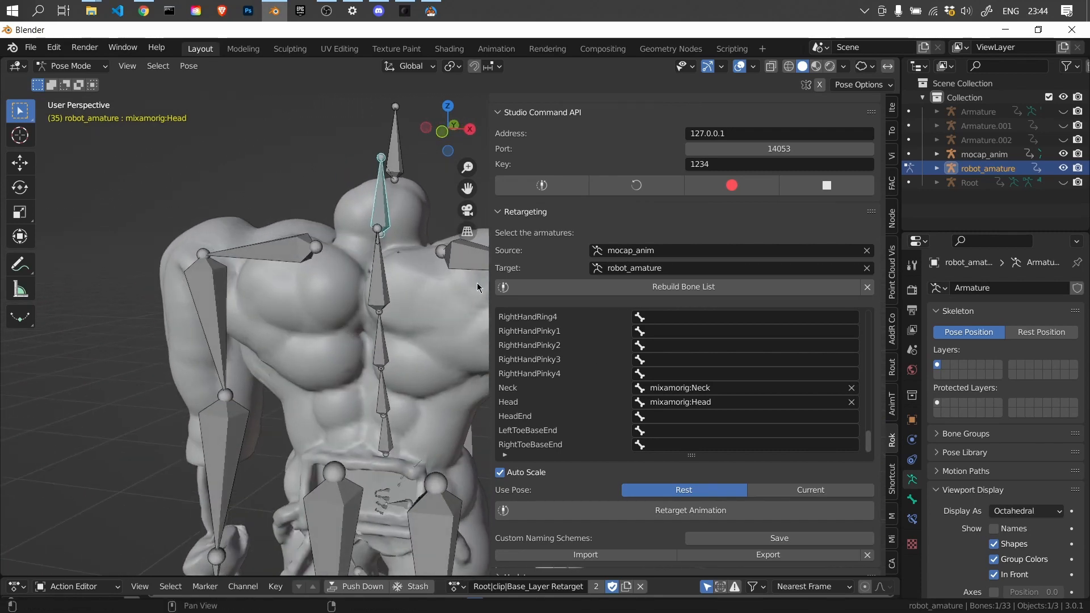
left_click_drag(377, 234, 339, 261, "alt")
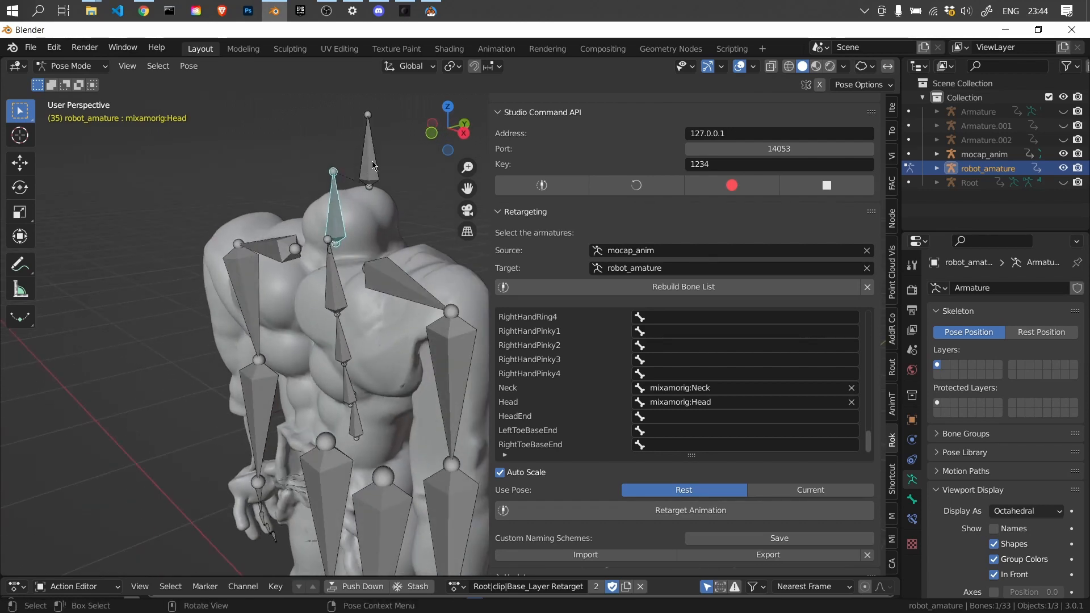
left_click(371, 159)
left_click(327, 249)
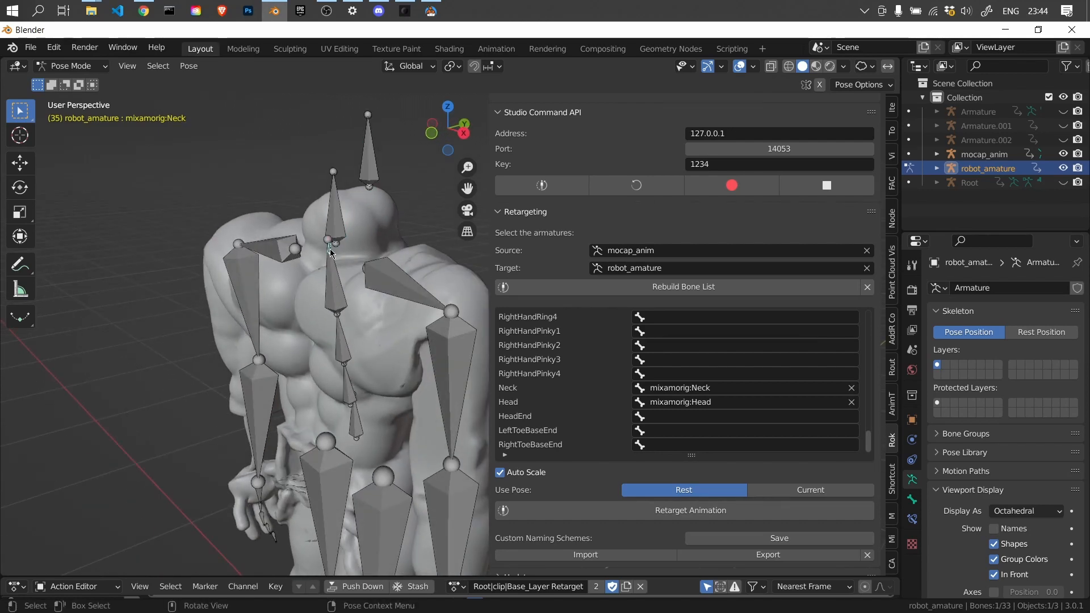
key("F2")
key("Escape")
middle_click_drag(330, 249, 410, 227)
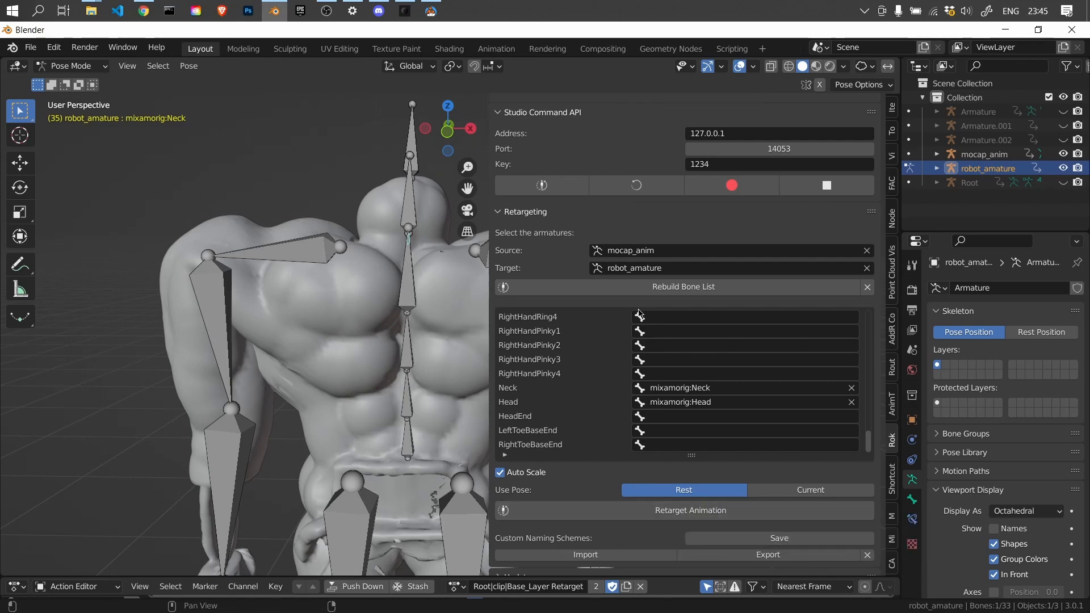
Return robot_amature to Object Mode and retarget the mocap_anim animation onto it using the Rest pose
scroll(392, 269, "down", 5)
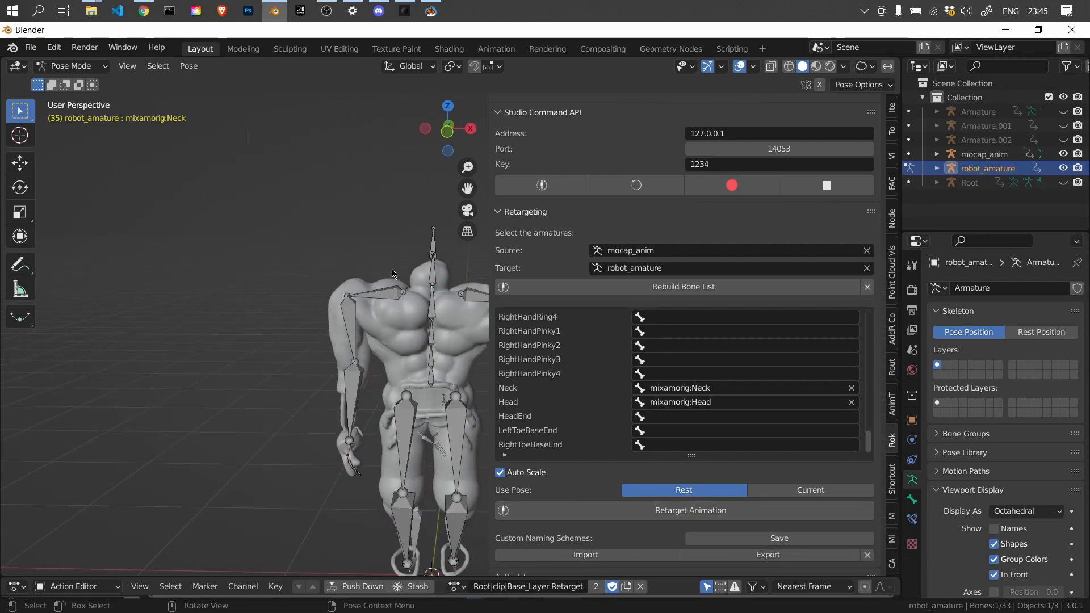
key("ctrl+Tab")
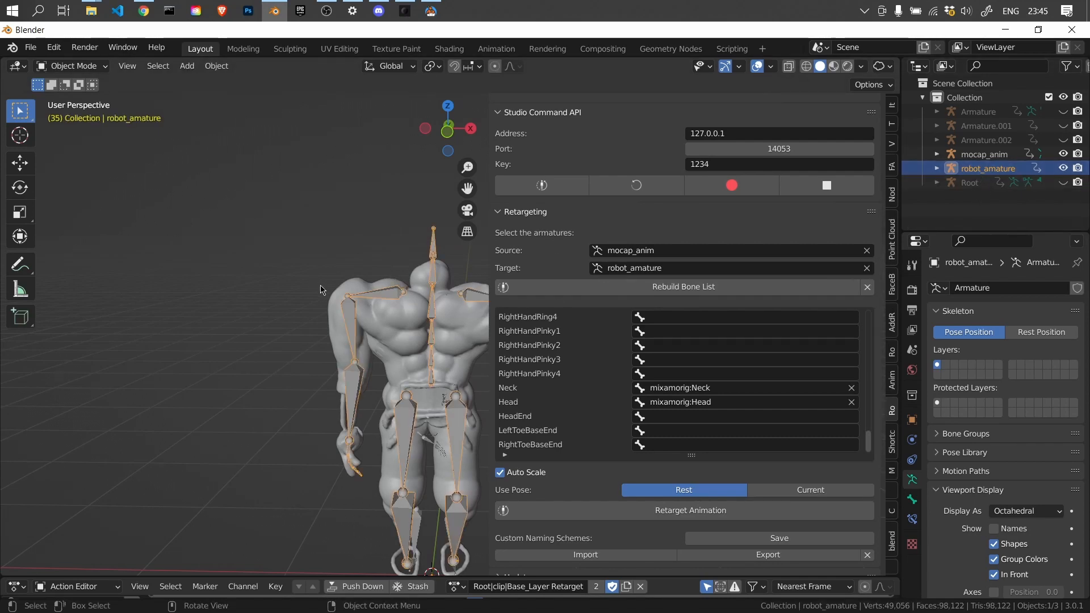
mouse_move(389, 366)
middle_mouse_down()
mouse_move(278, 370)
mouse_move(214, 348)
mouse_move(335, 282)
mouse_move(377, 308)
mouse_move(389, 373)
mouse_move(393, 355)
middle_mouse_up()
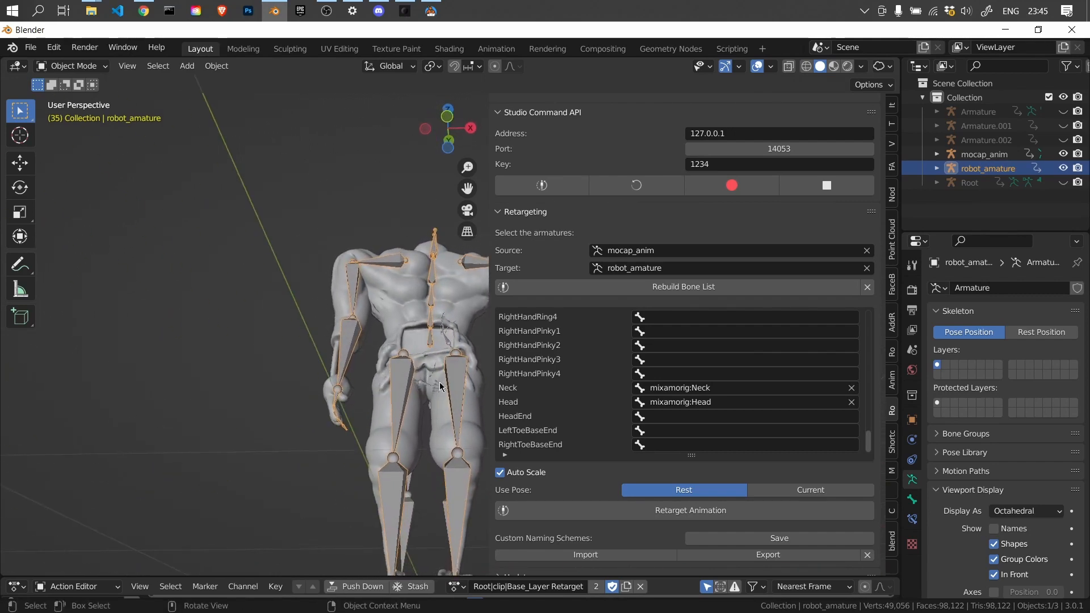
left_click(981, 154)
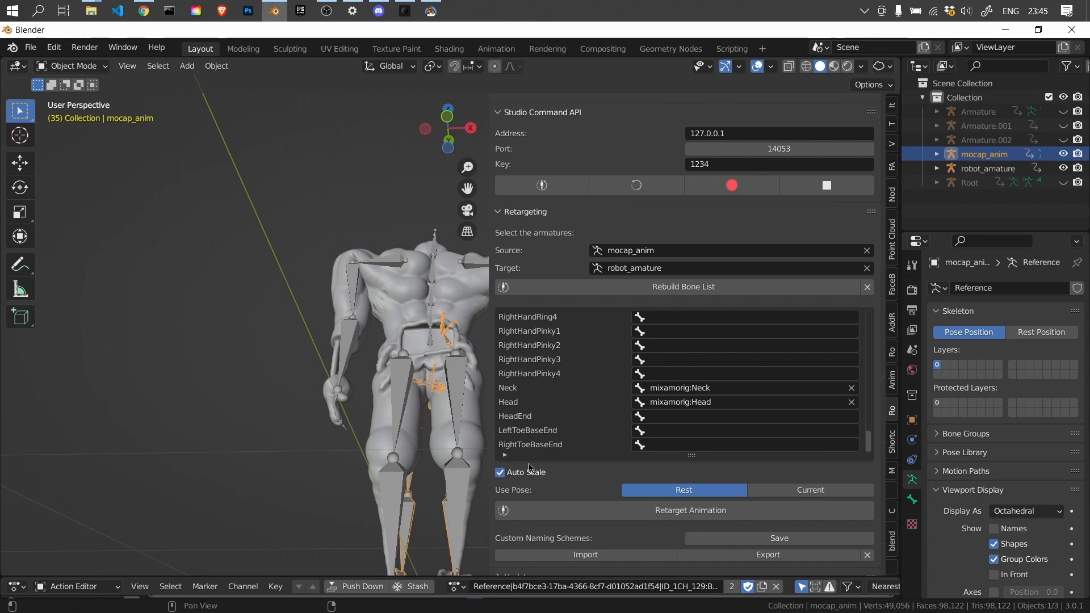
left_click(607, 517)
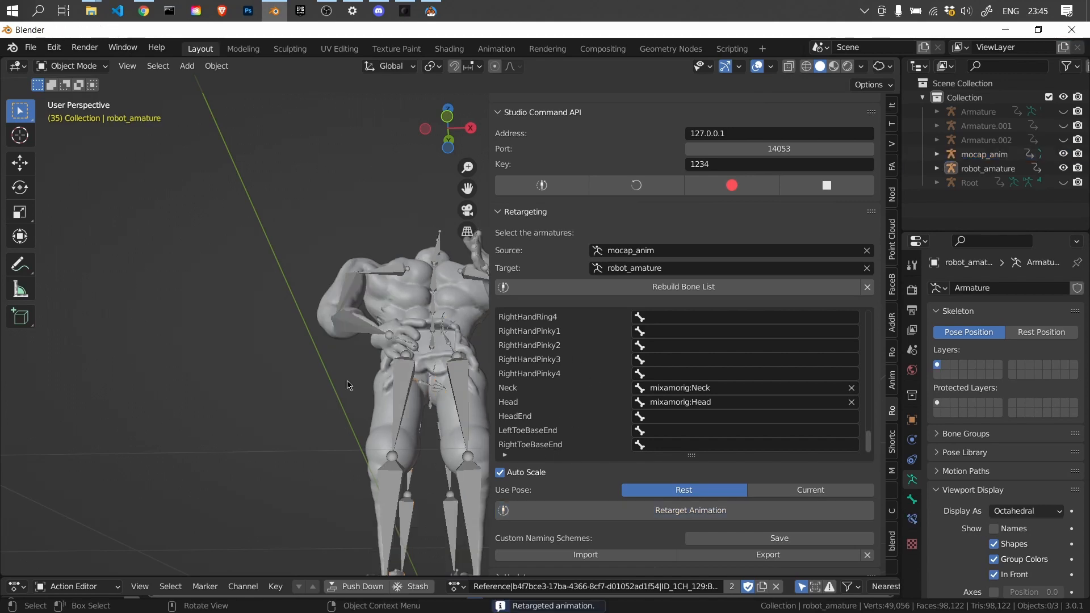
Enlarge the Action Editor and scrub to frame 142 with the sidebar hidden to preview the retargeted motion
middle_click_drag(361, 288, 311, 504)
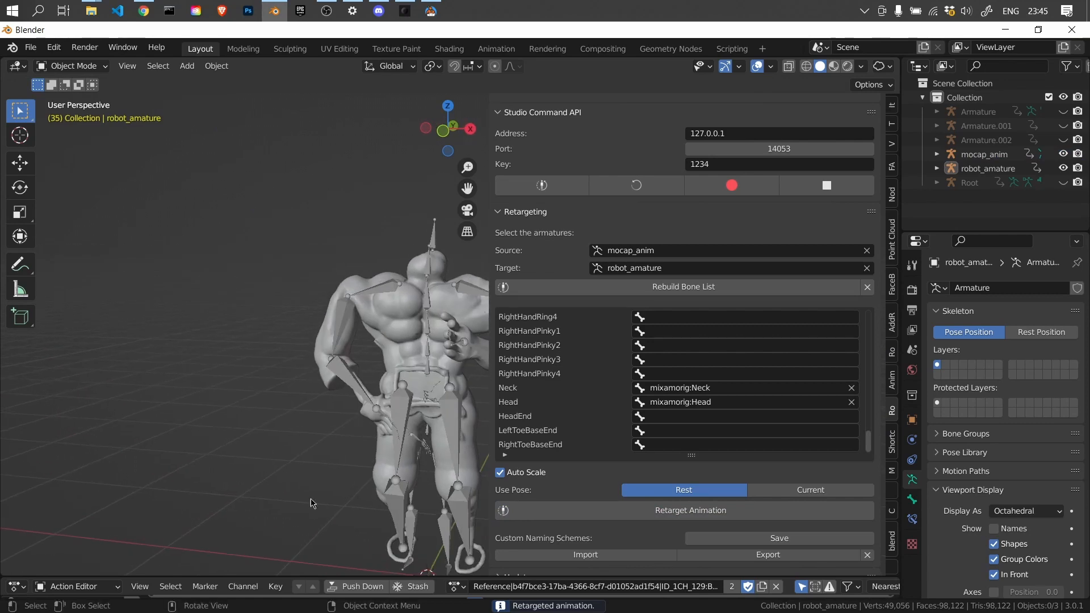
left_click_drag(285, 576, 299, 422)
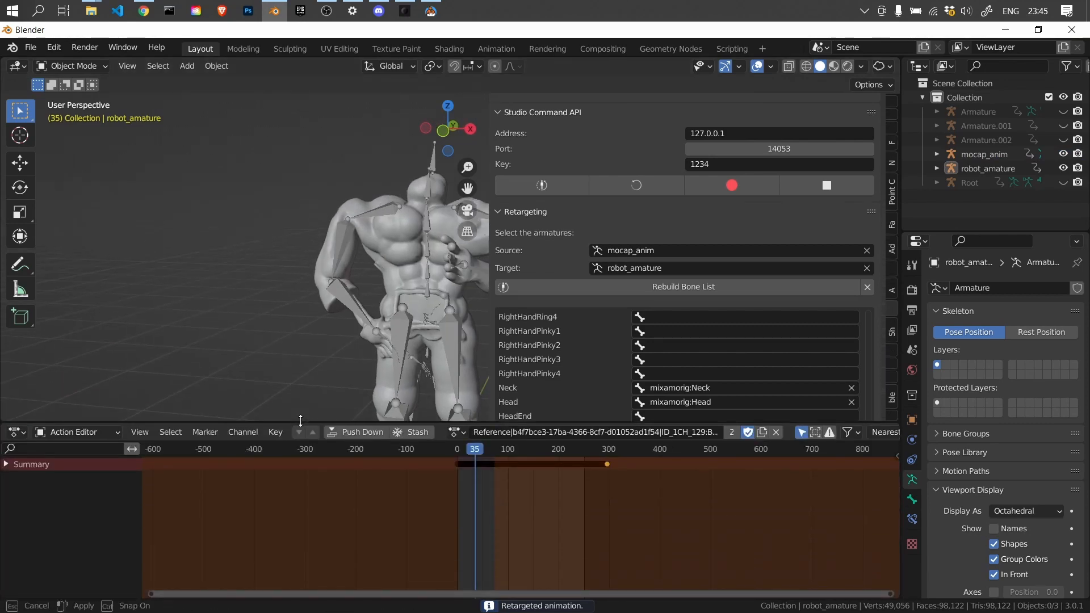
key("m")
key("n")
mouse_move(518, 450)
left_mouse_down()
mouse_move(468, 452)
mouse_move(529, 452)
left_mouse_up()
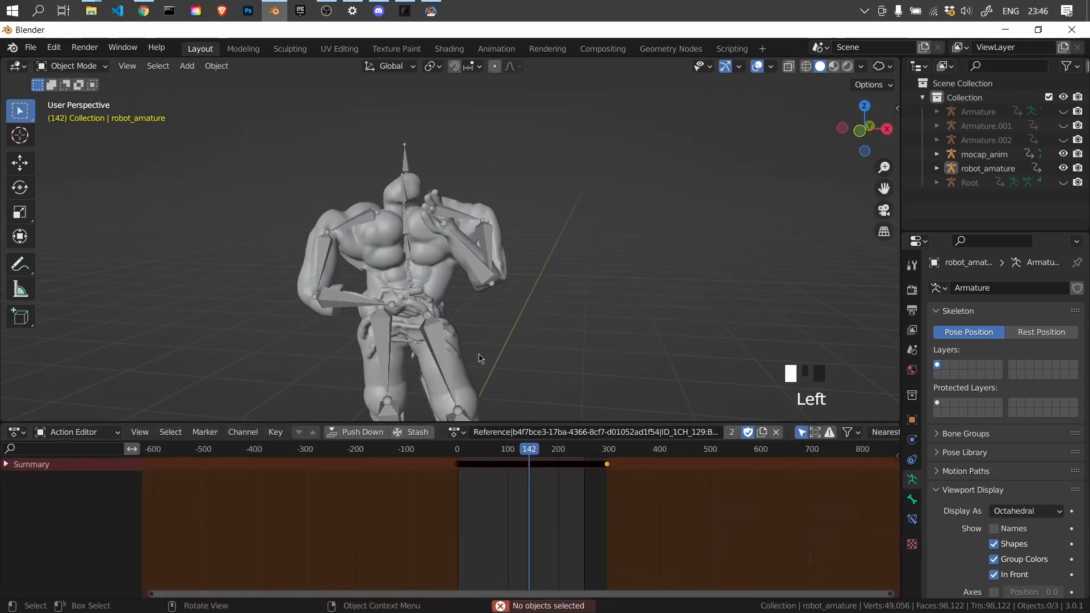
Examine the robot's retargeted pose from several distances and switch its armature to Rest Position
middle_click_drag(286, 244, 468, 255)
scroll(309, 243, "down", 6)
scroll(482, 250, "up", 8)
scroll(483, 250, "down", 5)
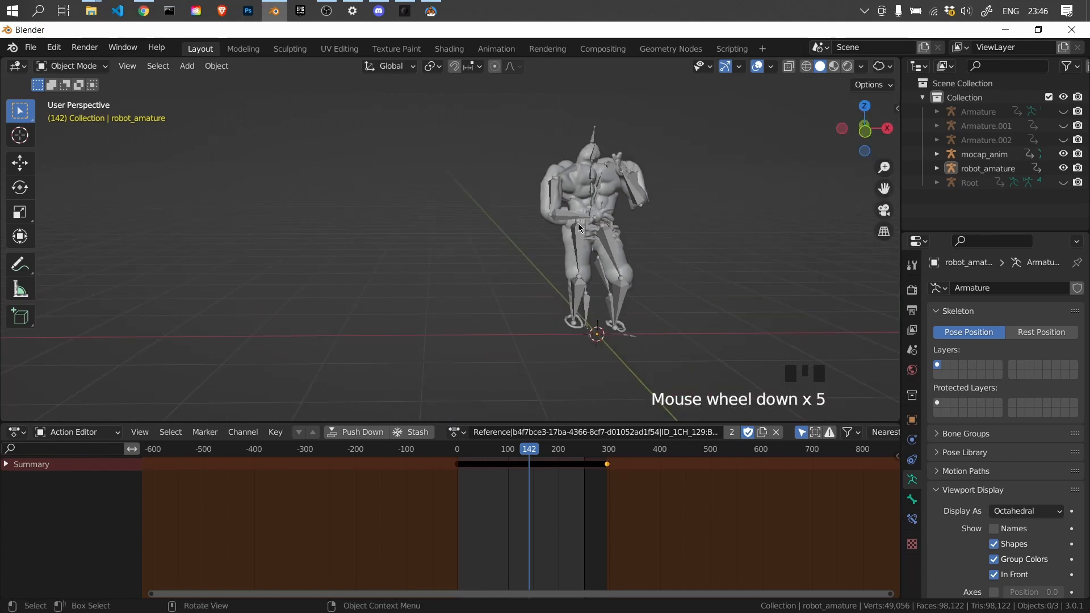
mouse_move(636, 226)
middle_mouse_down("shift")
mouse_move(593, 229)
mouse_move(630, 244)
middle_mouse_up("shift")
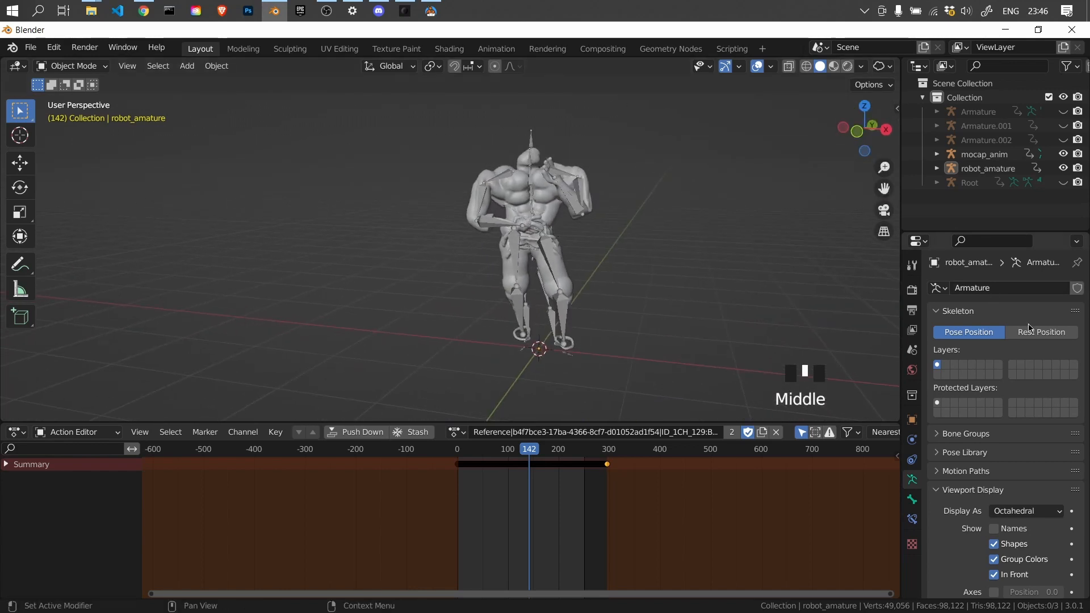
left_click(1043, 335)
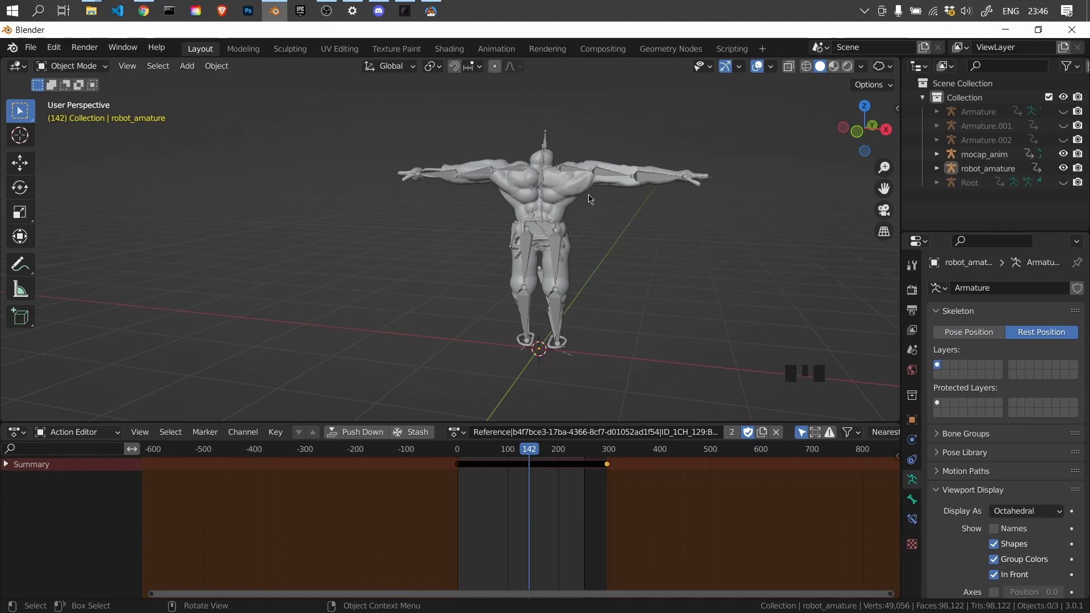
Select robot_amature in the viewport and look over its rest pose with the sidebar hidden
key("n")
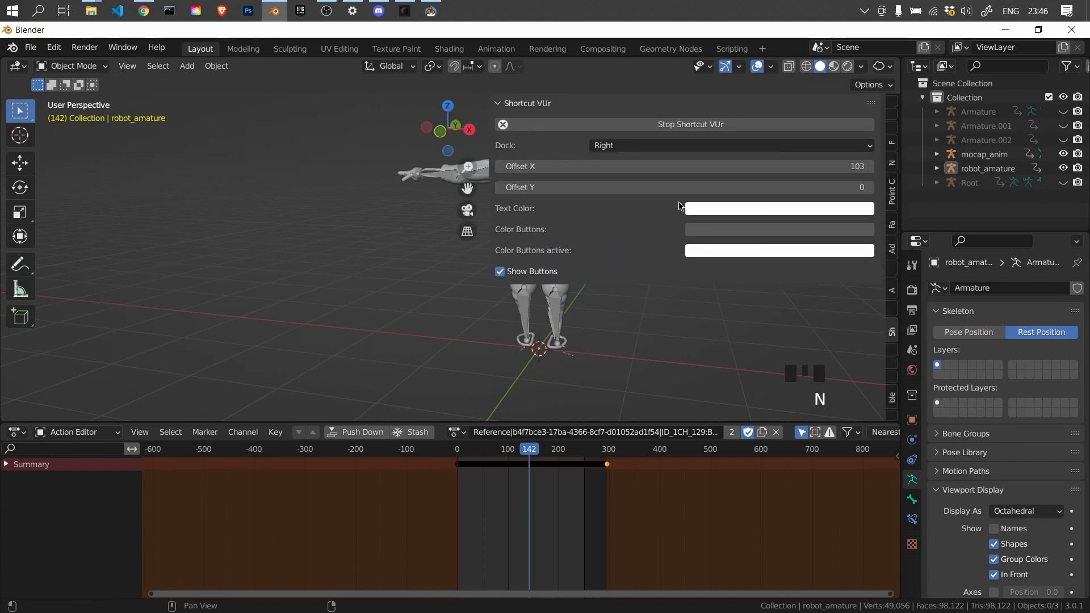
key("n")
scroll(463, 223, "up", 4)
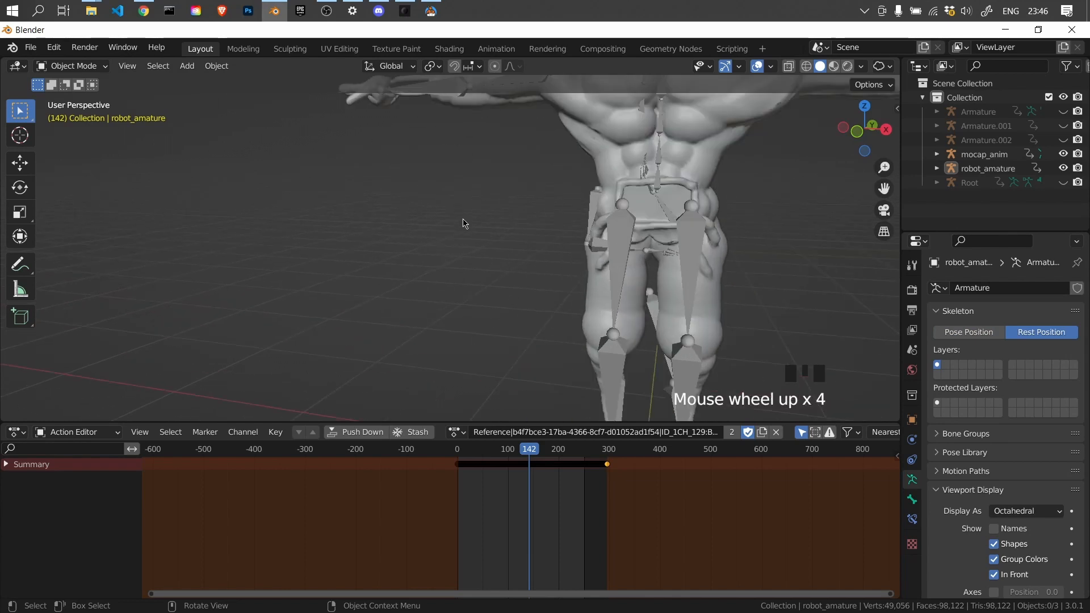
scroll(463, 223, "down", 3)
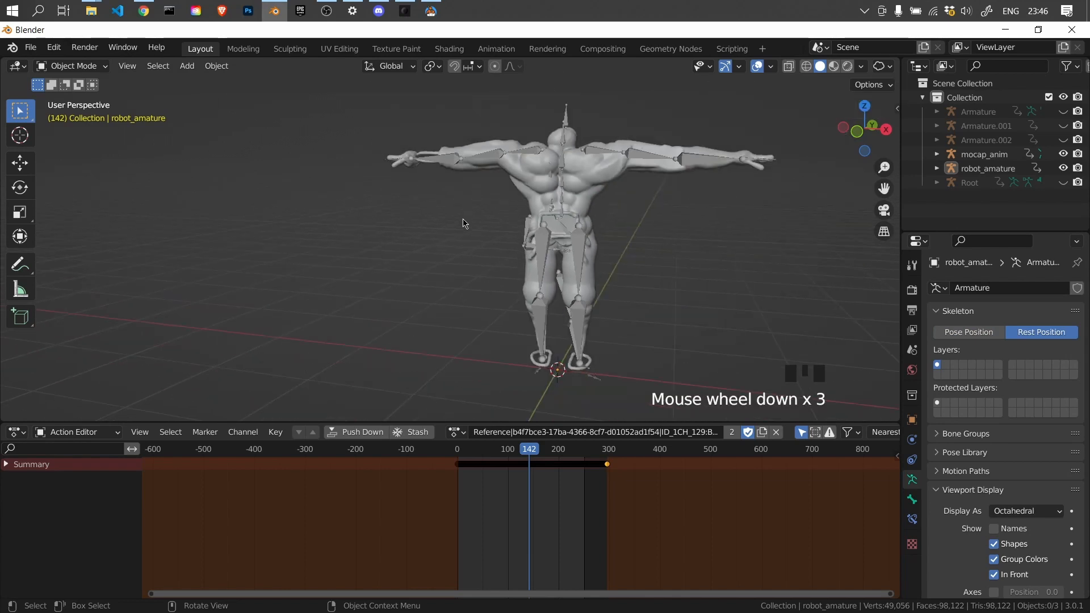
left_click(493, 156)
key("n")
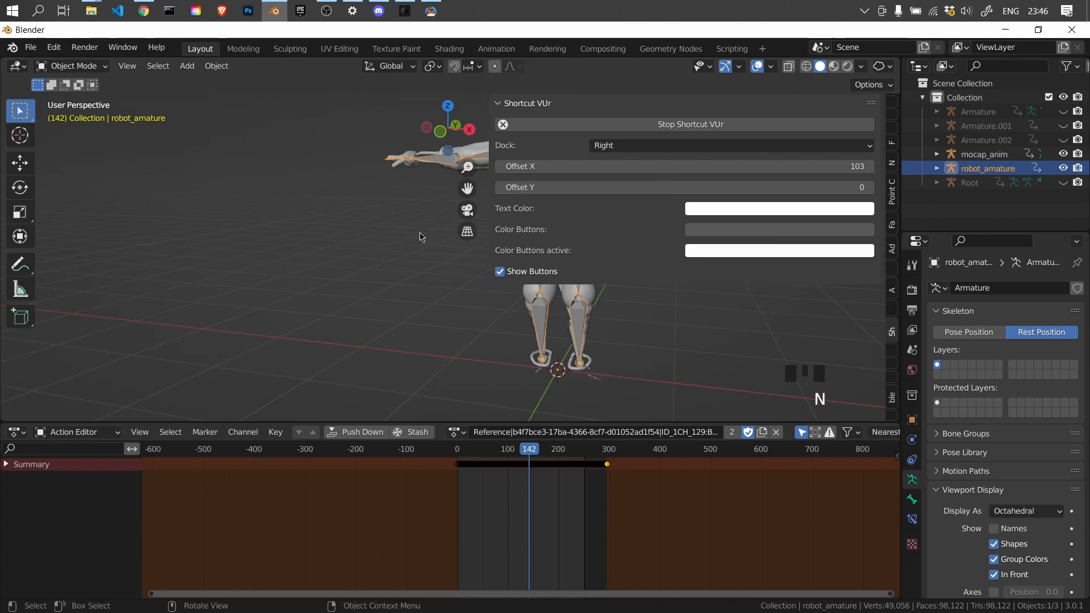
key("n")
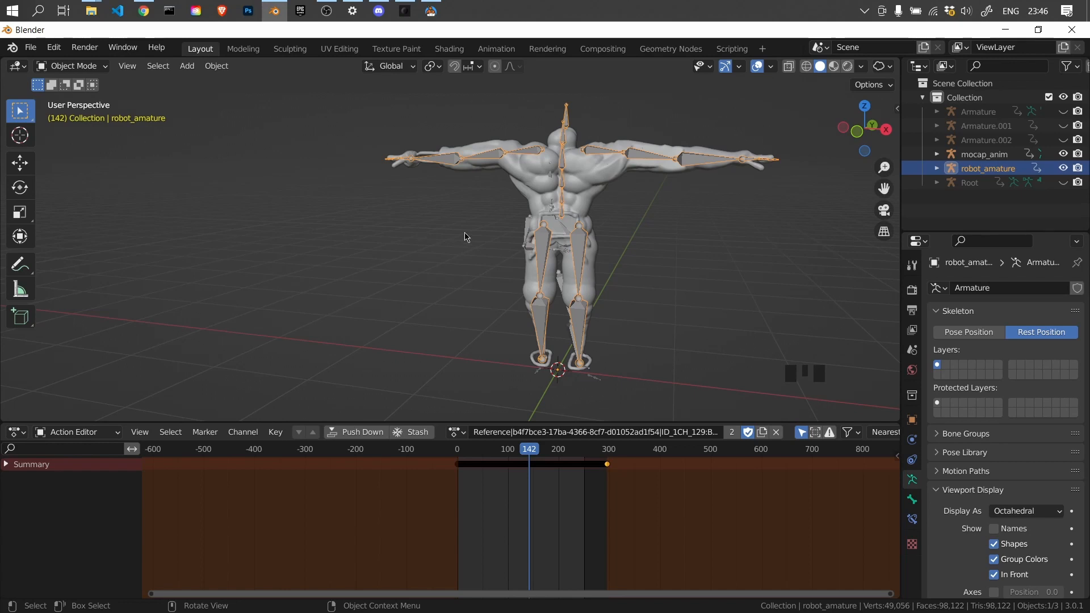
mouse_move(369, 210)
middle_mouse_down()
mouse_move(465, 216)
mouse_move(408, 185)
mouse_move(377, 195)
middle_mouse_up()
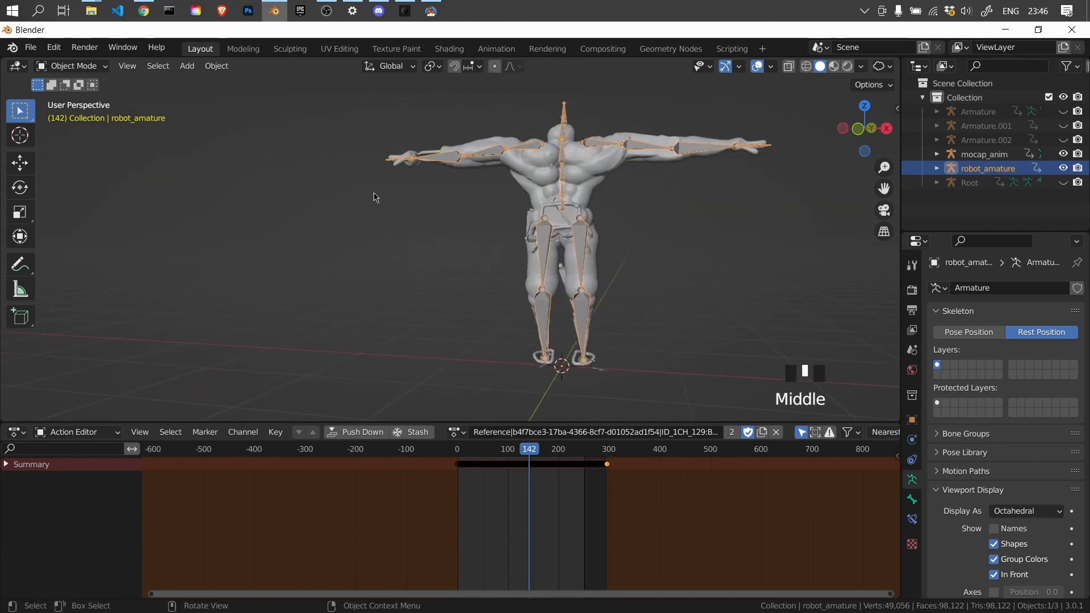